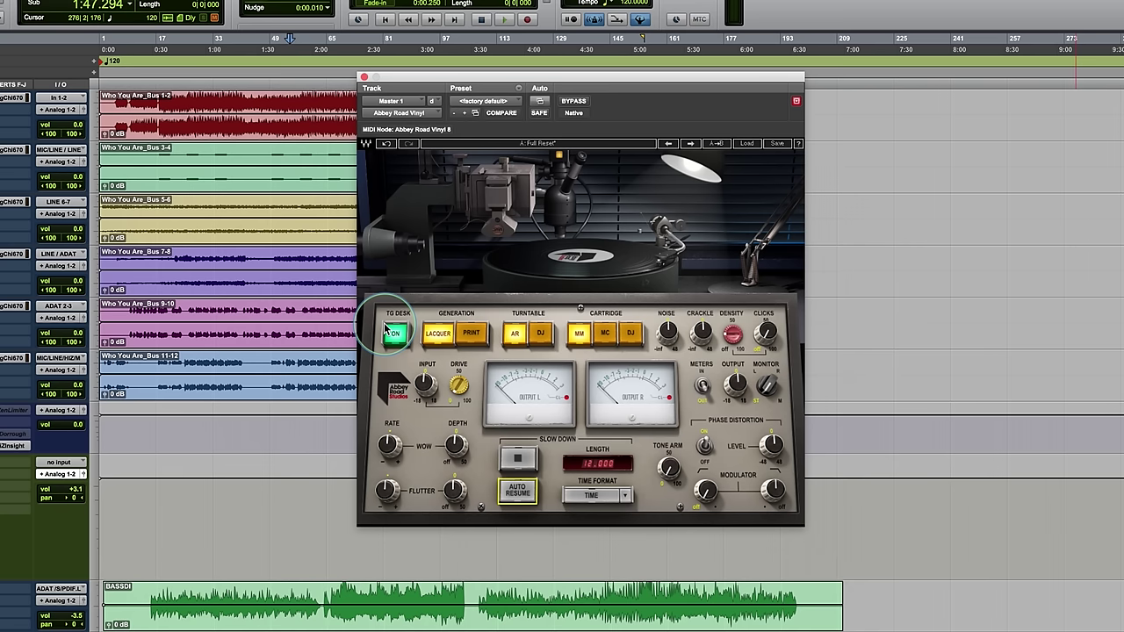
A/B Print vs Lacquer, AR vs DJ turntable, and DJ vs MM cartridge, ending on Lacquer, DJ, MM
{"action": "left_click", "coordinate": [472, 337]}
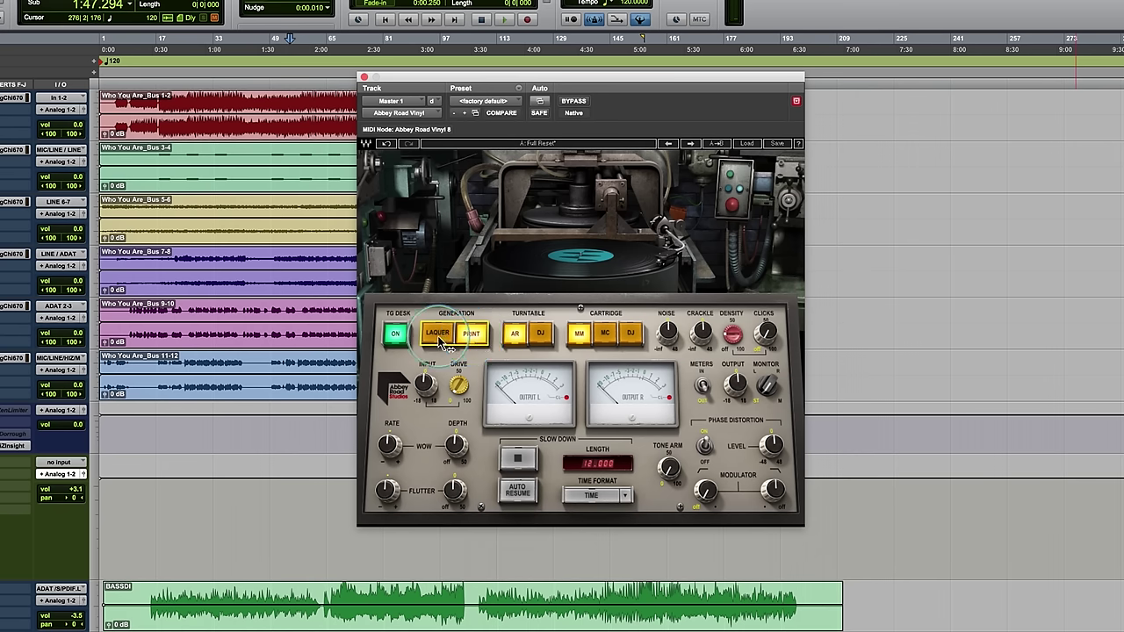
{"action": "left_click", "coordinate": [449, 335]}
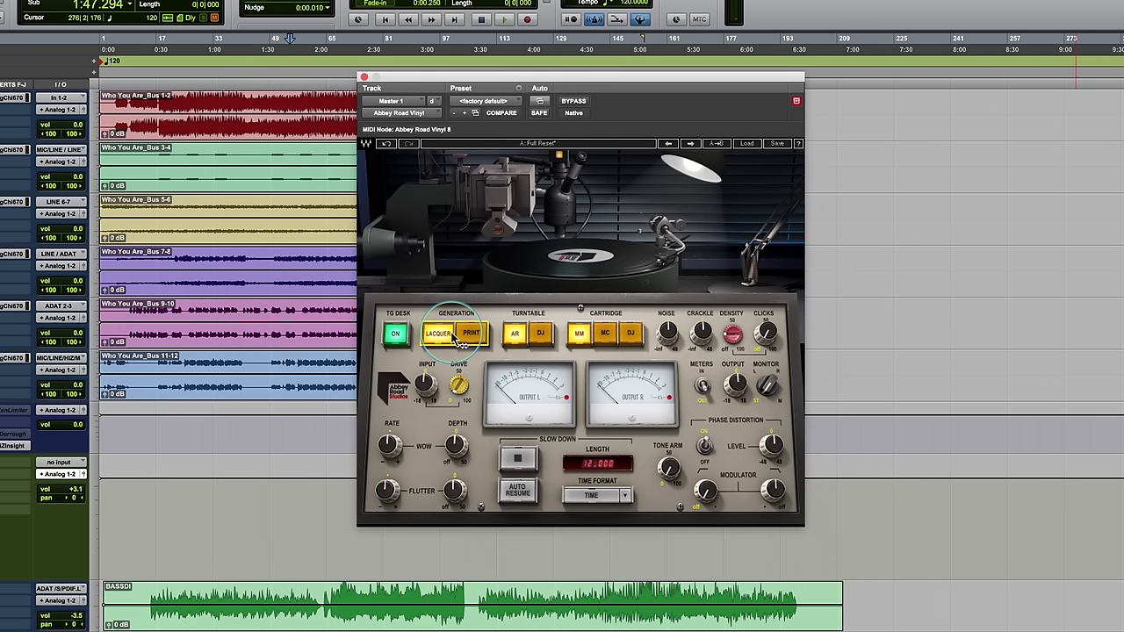
{"action": "left_click", "coordinate": [540, 334]}
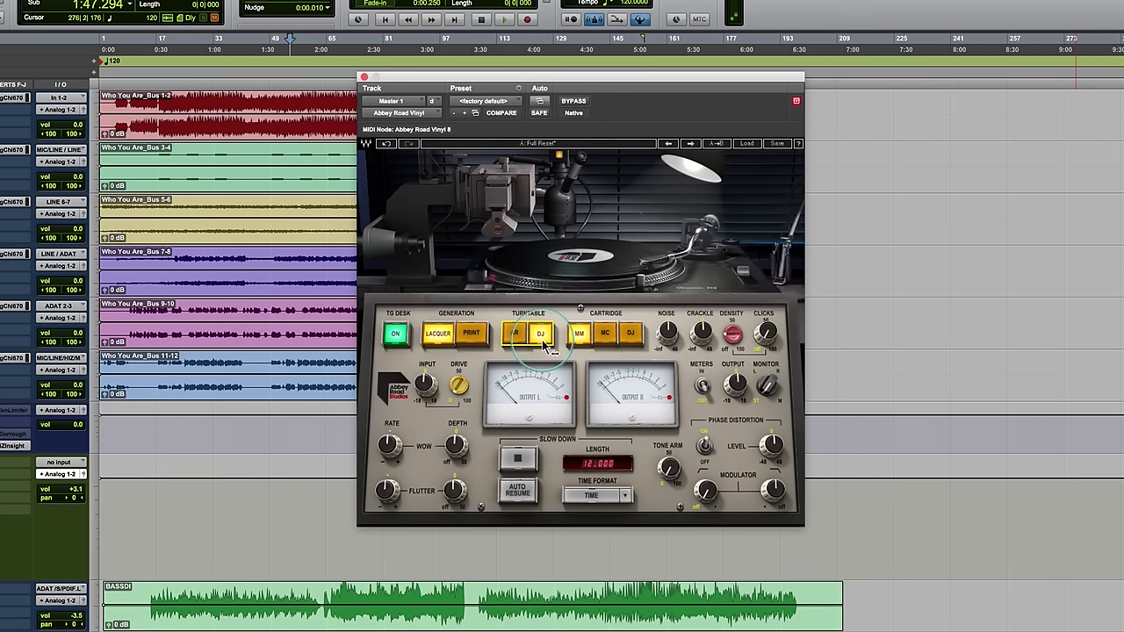
{"action": "left_click", "coordinate": [515, 336]}
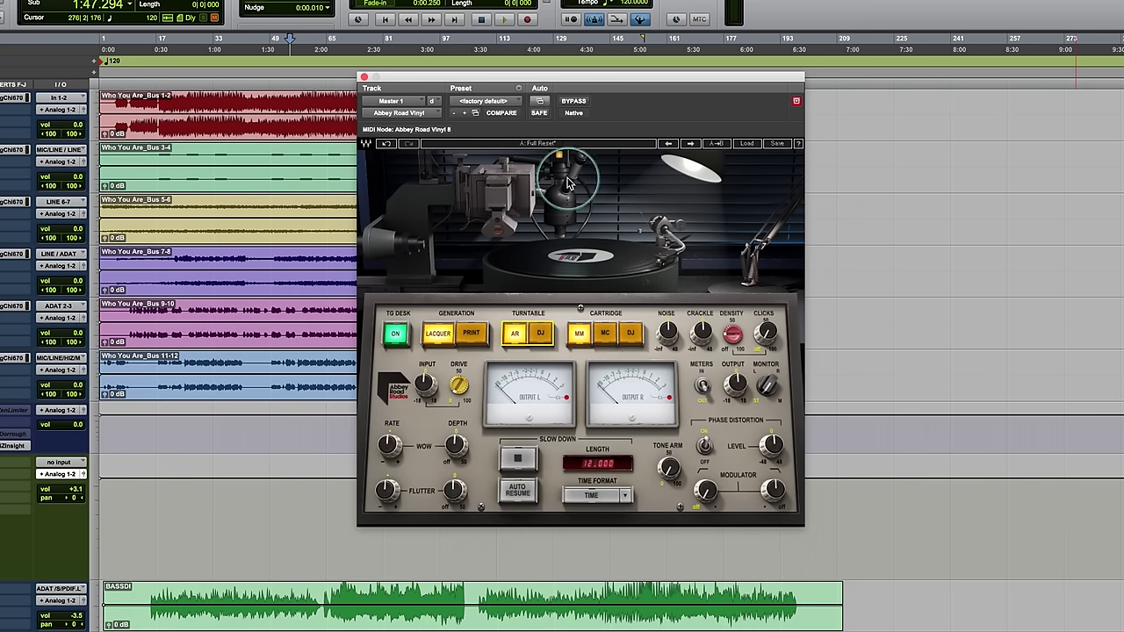
{"action": "left_click", "coordinate": [542, 338]}
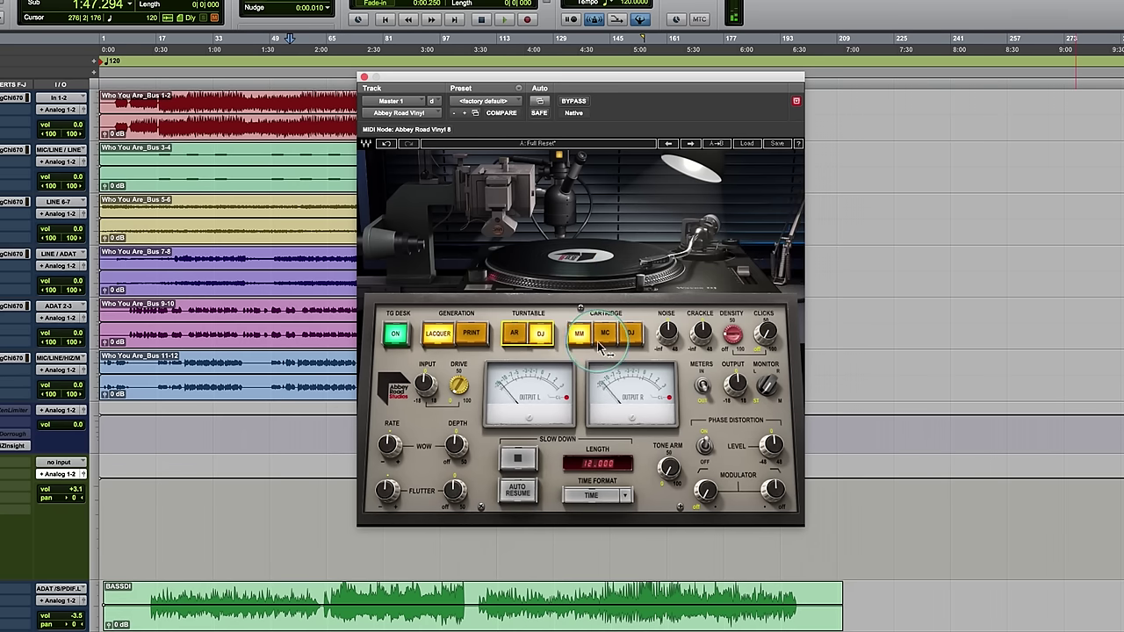
{"action": "left_click", "coordinate": [632, 338]}
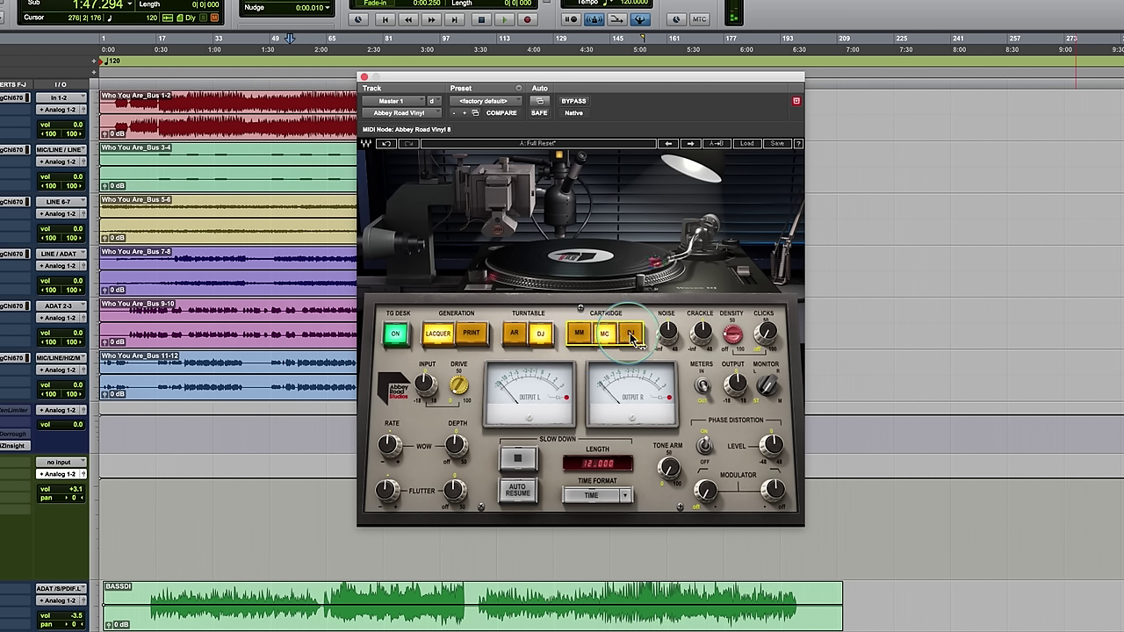
{"action": "left_click", "coordinate": [580, 336]}
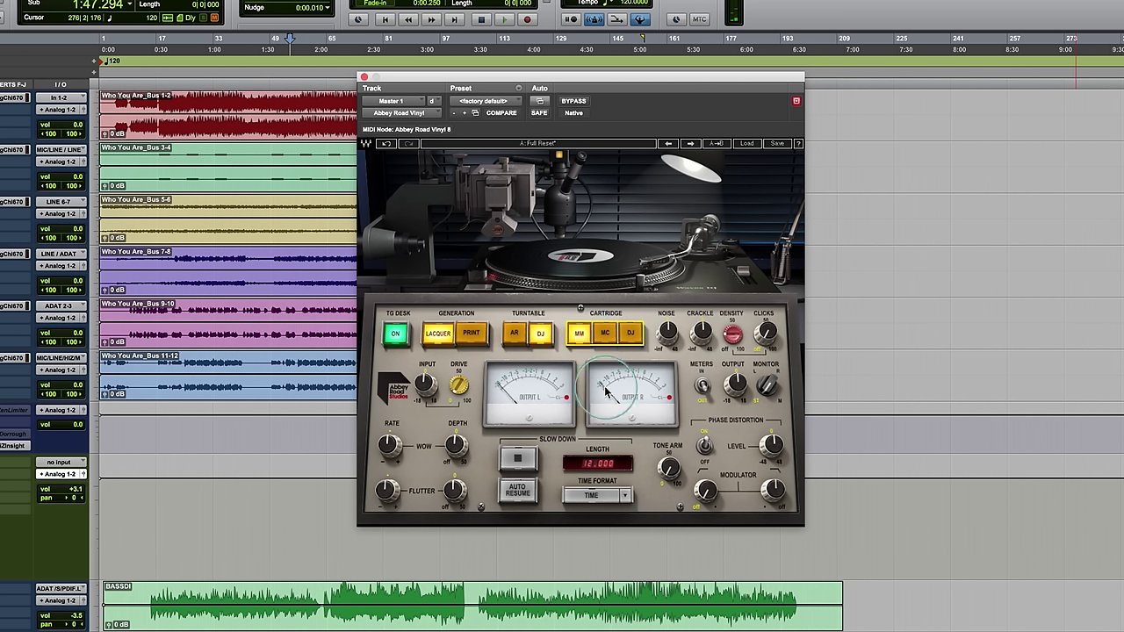
Toggle the TG Desk stage and reselect the turntable and the MM cartridge
{"action": "left_click", "coordinate": [405, 337]}
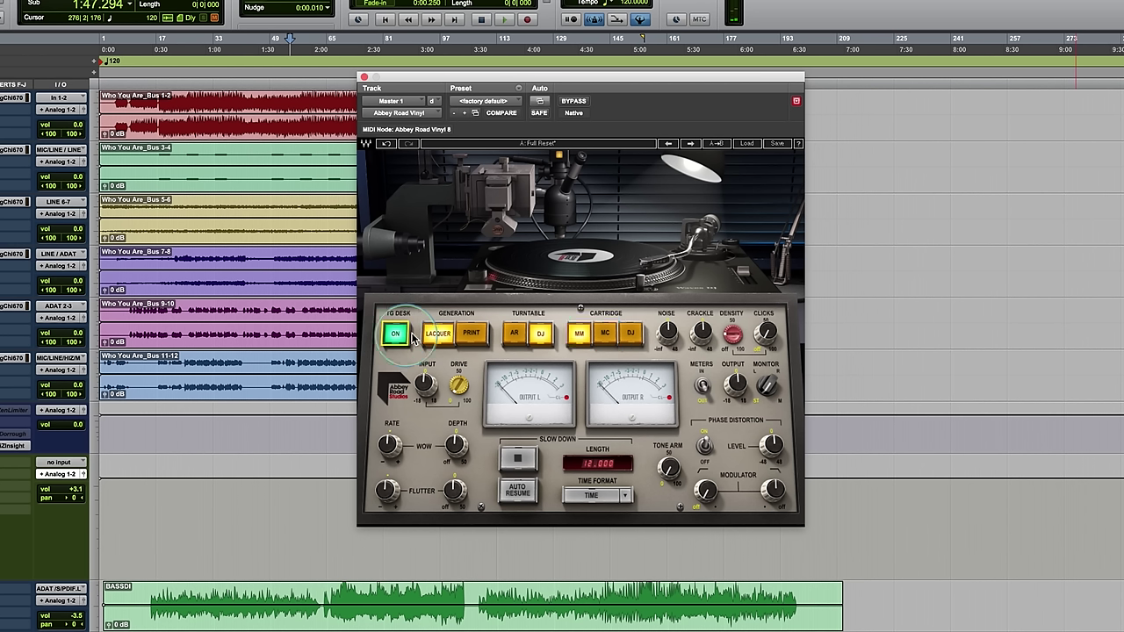
{"action": "left_click", "coordinate": [634, 333]}
{"action": "left_click", "coordinate": [517, 327]}
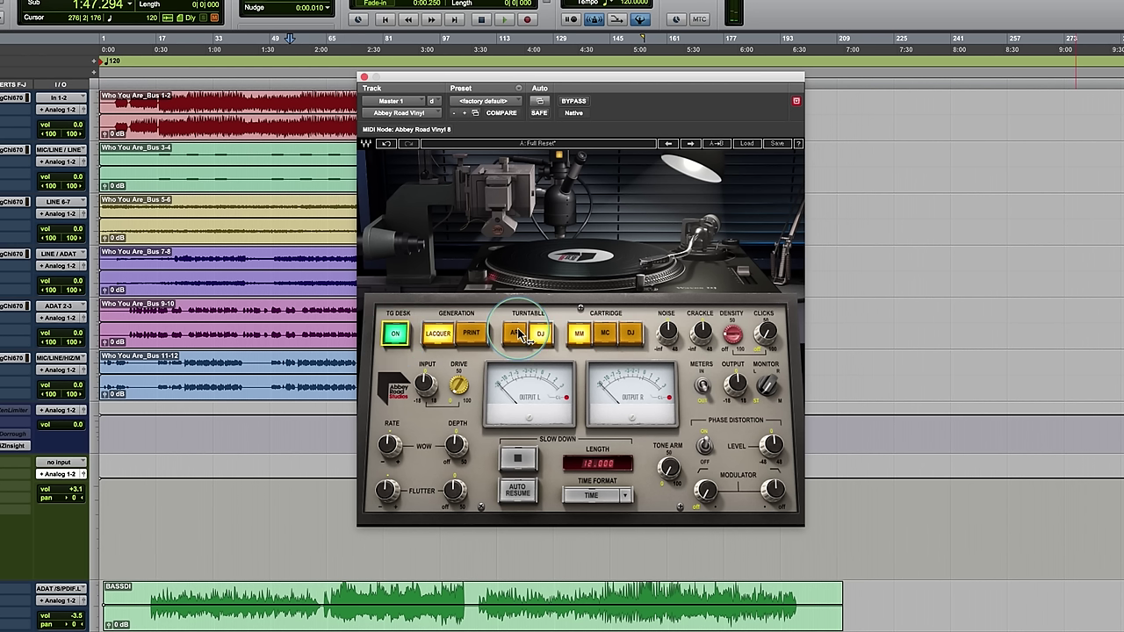
{"action": "left_click", "coordinate": [575, 339]}
Audition the Clicks and Crackle knobs, then raise the Noise level
{"action": "mouse_move", "coordinate": [769, 332]}
{"action": "left_mouse_down"}
{"action": "mouse_move", "coordinate": [730, 327]}
{"action": "mouse_move", "coordinate": [773, 341]}
{"action": "left_mouse_up"}
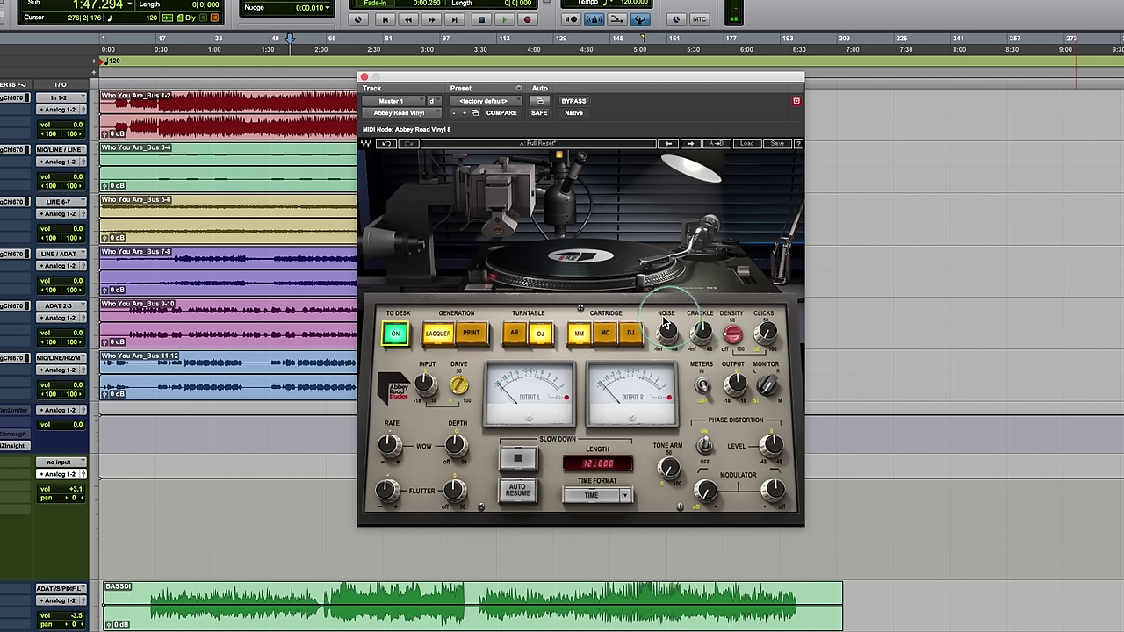
{"action": "left_click_drag", "start_coordinate": [701, 331], "coordinate": [768, 341]}
{"action": "left_click", "coordinate": [688, 352]}
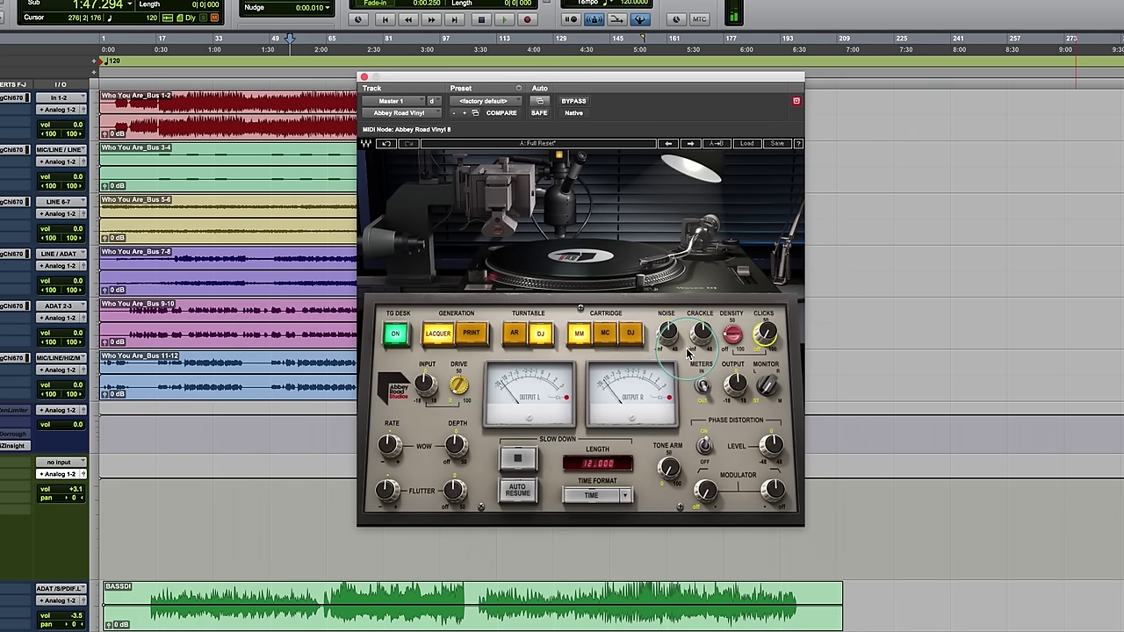
{"action": "left_click", "coordinate": [518, 420]}
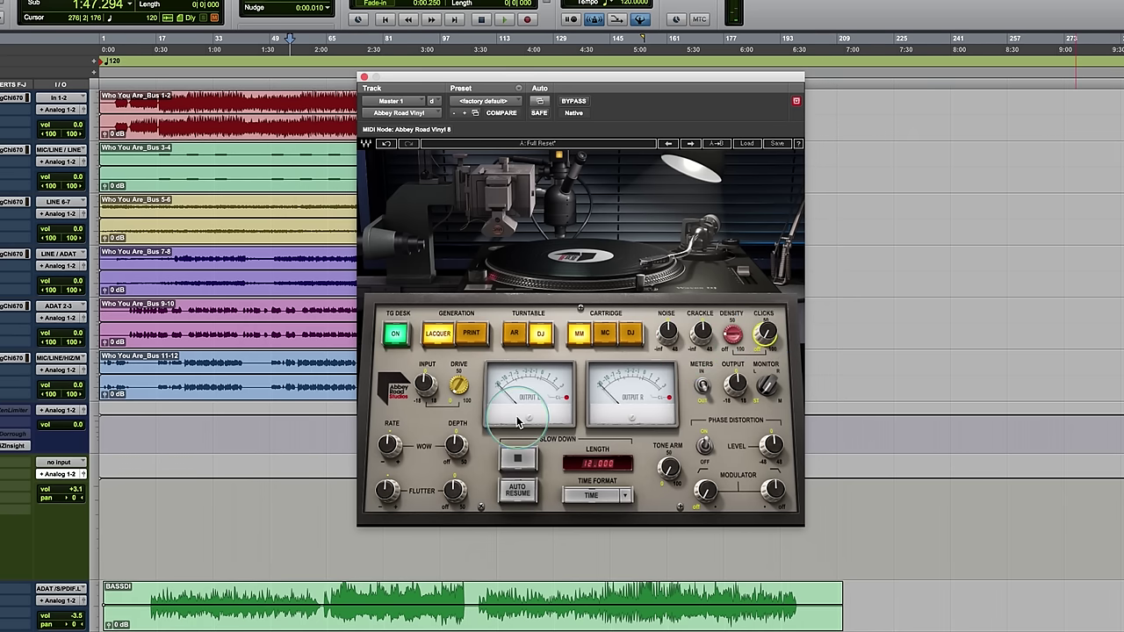
{"action": "left_click", "coordinate": [668, 341]}
{"action": "left_click_drag", "start_coordinate": [668, 341], "coordinate": [722, 219]}
Tweak Crackle and Density, then settle the Clicks amount at 50.0
{"action": "left_click", "coordinate": [704, 335]}
{"action": "left_click", "coordinate": [725, 336]}
{"action": "left_click", "coordinate": [772, 338]}
{"action": "left_click_drag", "start_coordinate": [772, 341], "coordinate": [727, 376]}
{"action": "left_click", "coordinate": [722, 339]}
{"action": "left_click", "coordinate": [769, 342]}
{"action": "left_click_drag", "start_coordinate": [769, 342], "coordinate": [769, 342]}
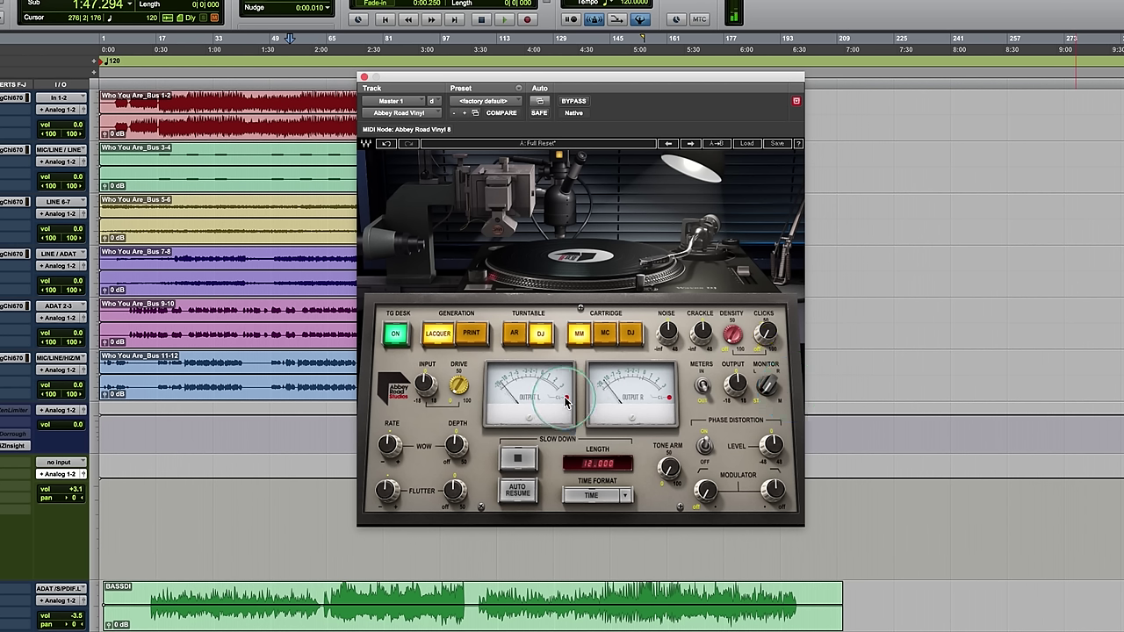
Drag the Output L meter calibration screw down from 18 to 8
{"action": "left_click", "coordinate": [529, 418]}
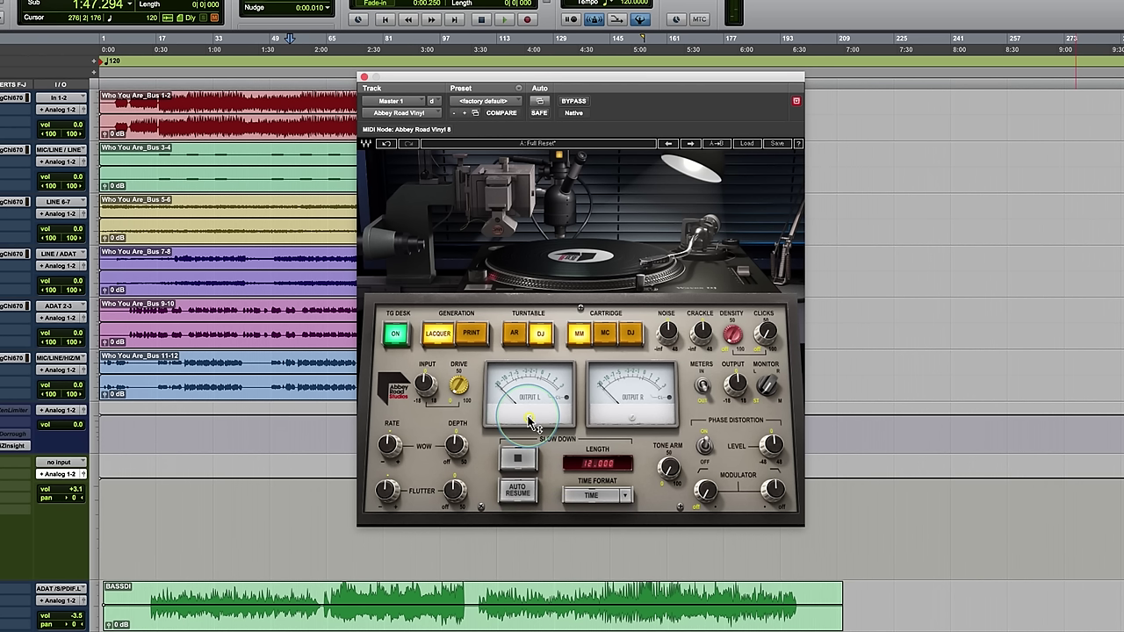
{"action": "left_click_drag", "start_coordinate": [531, 421], "coordinate": [519, 512]}
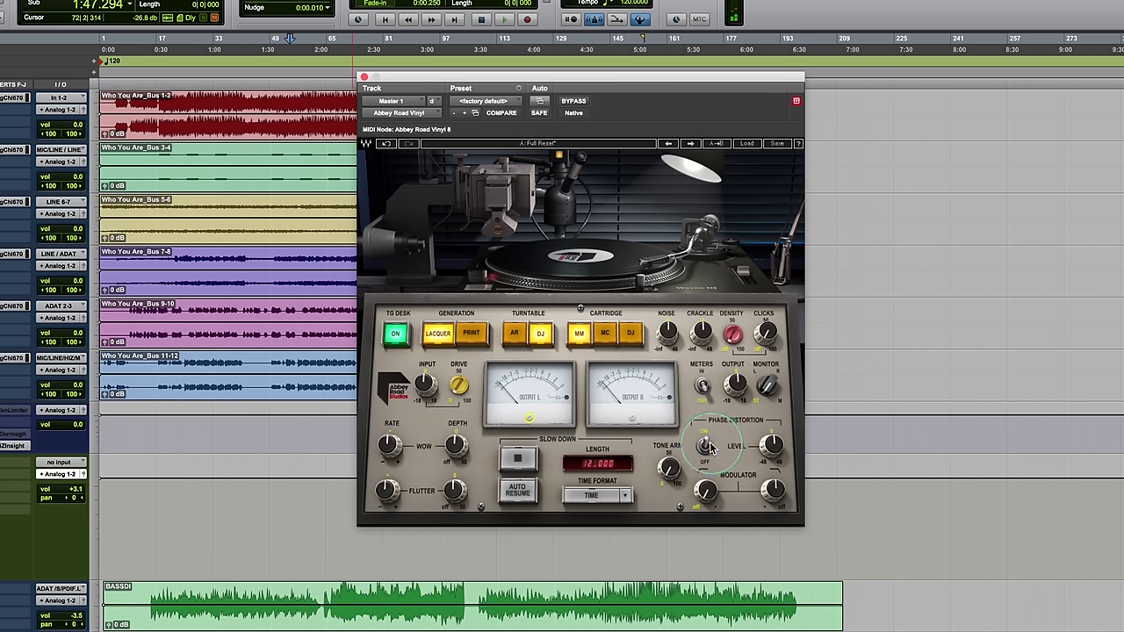
Set the Phase Distortion level to 0.0dB and switch Phase Distortion on
{"action": "left_click_drag", "start_coordinate": [776, 463], "coordinate": [782, 360]}
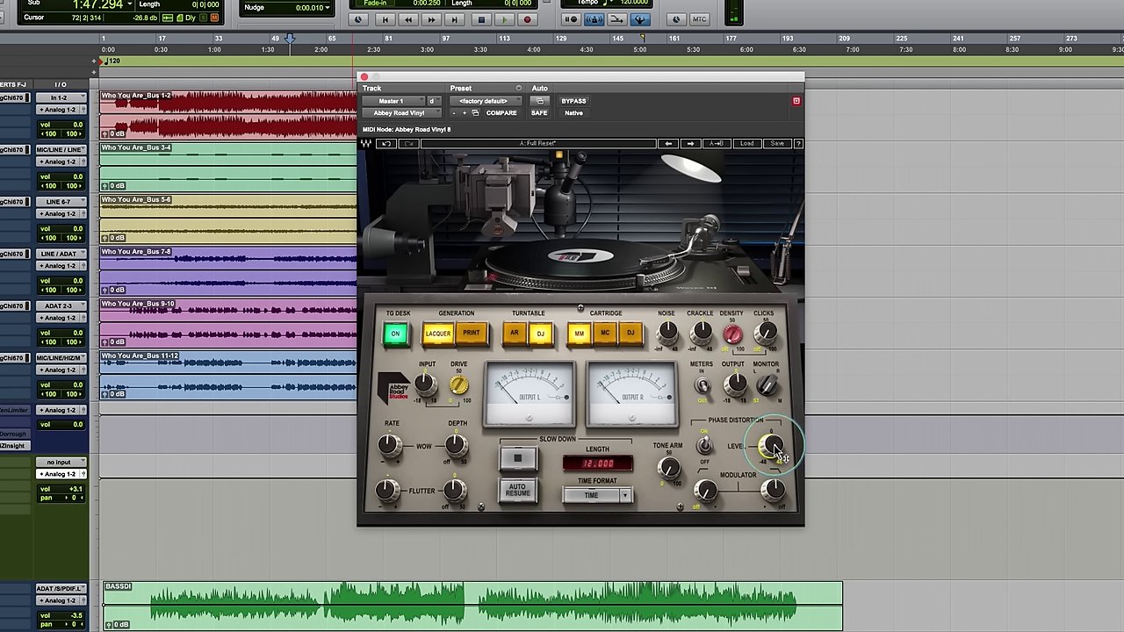
{"action": "left_click_drag", "start_coordinate": [778, 452], "coordinate": [777, 457]}
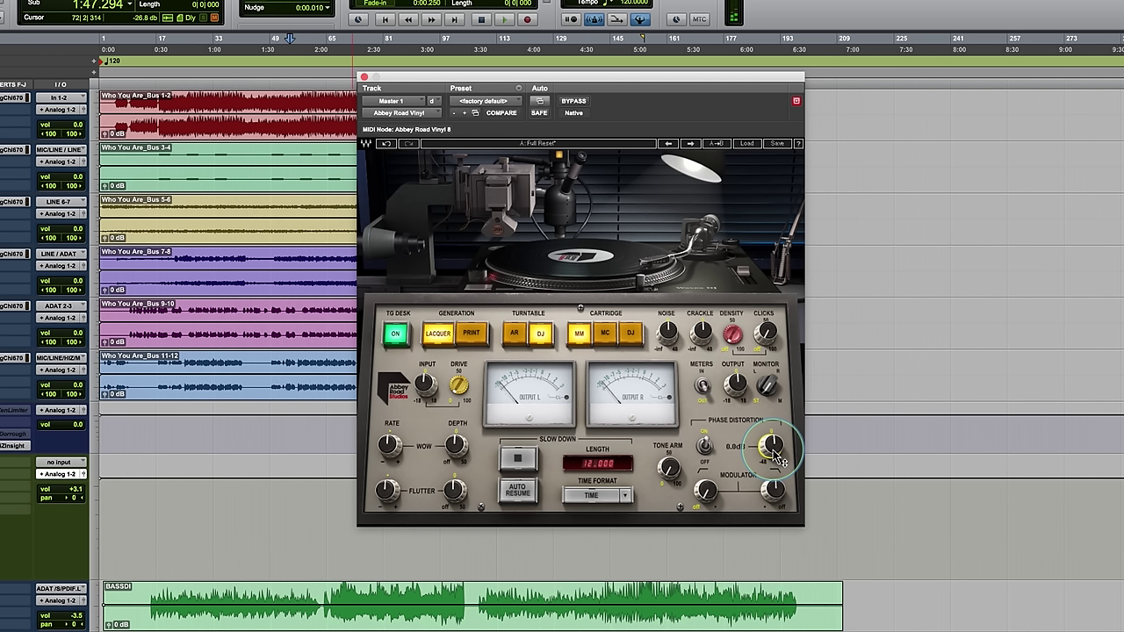
{"action": "left_click", "coordinate": [705, 447]}
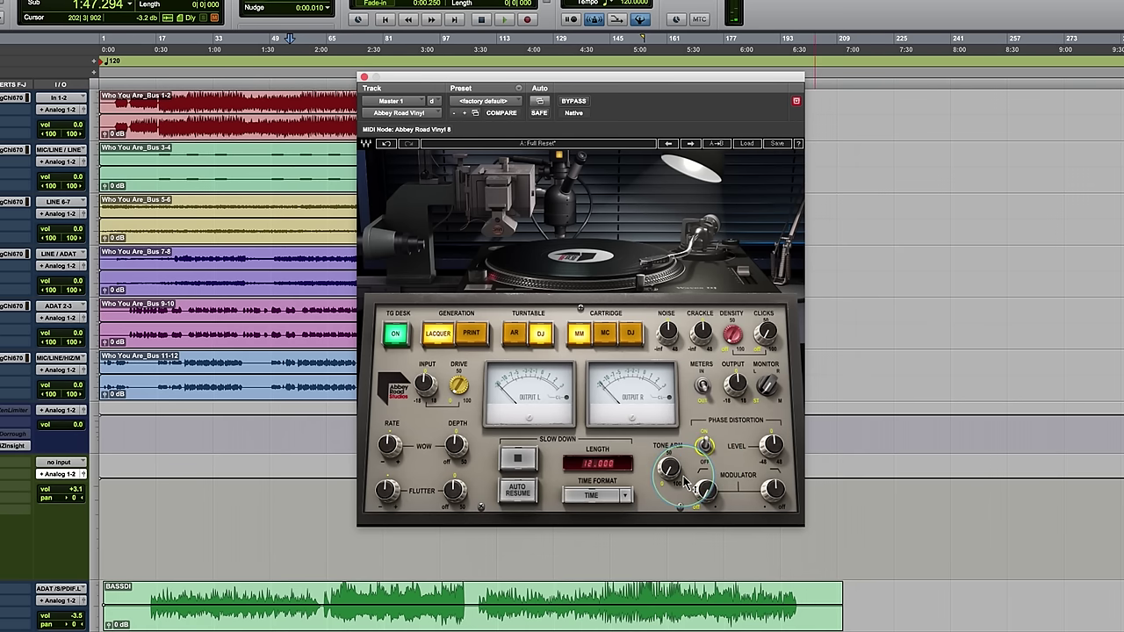
{"action": "mouse_move", "coordinate": [684, 481]}
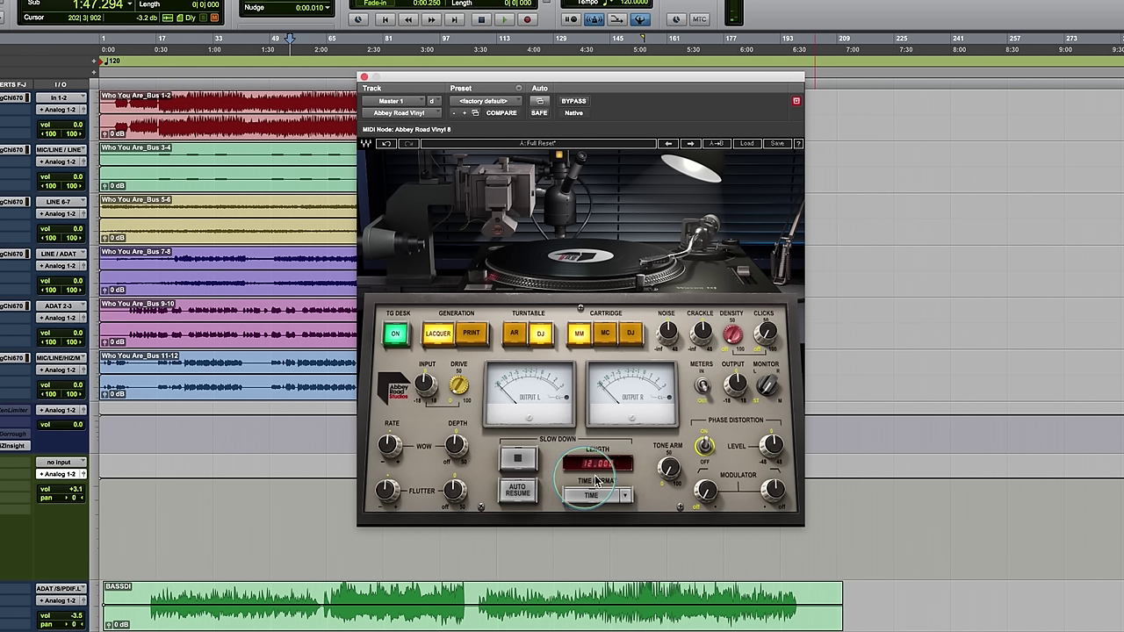
Switch the slow-down time format to Bars (6:0) and place the edit cursor near bar 17
{"action": "left_click", "coordinate": [591, 495]}
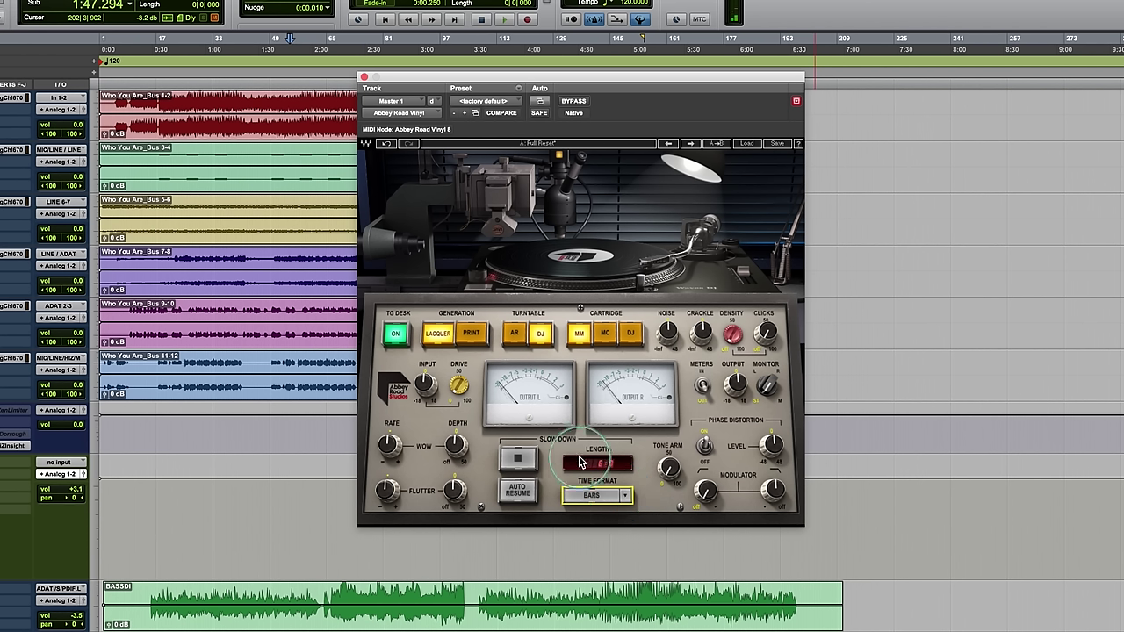
{"action": "left_click", "coordinate": [623, 497]}
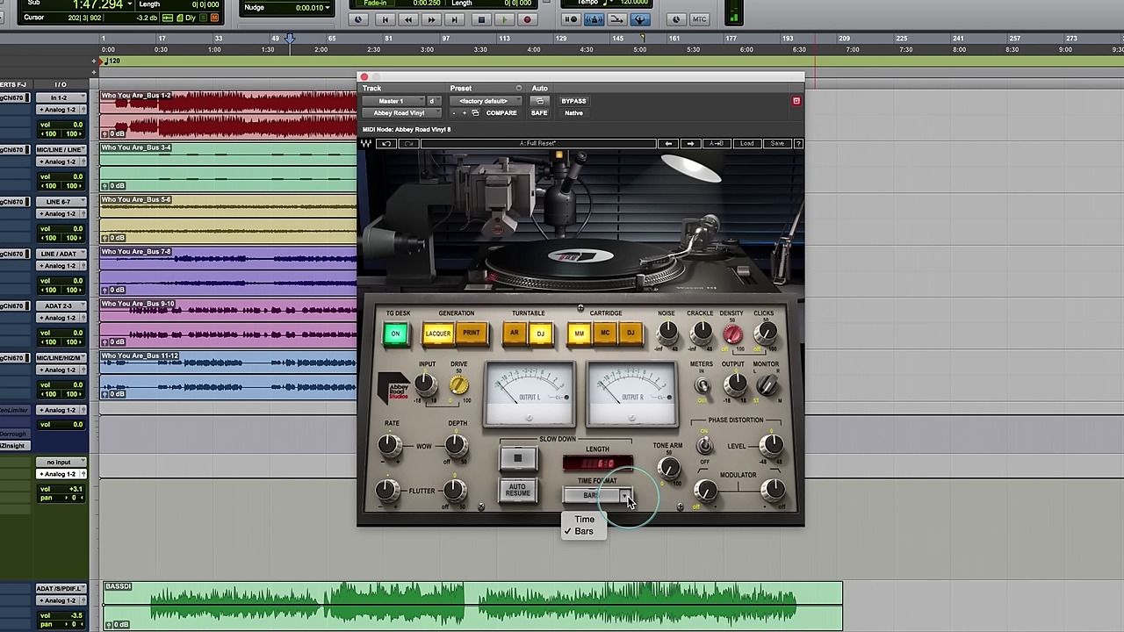
{"action": "left_click", "coordinate": [629, 501]}
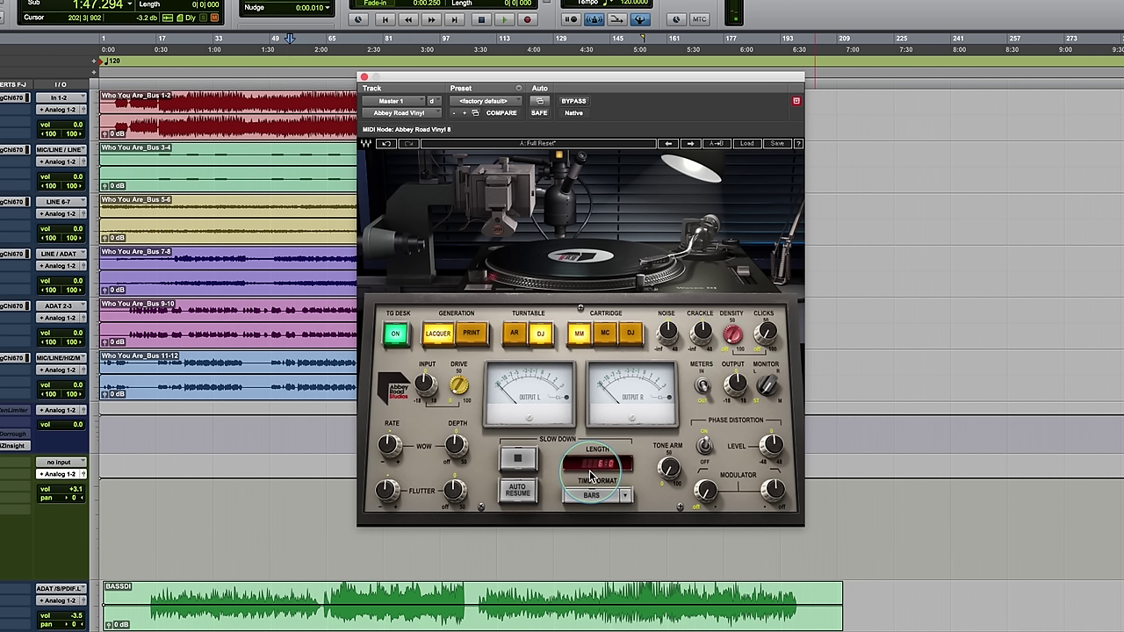
{"action": "left_click", "coordinate": [160, 103]}
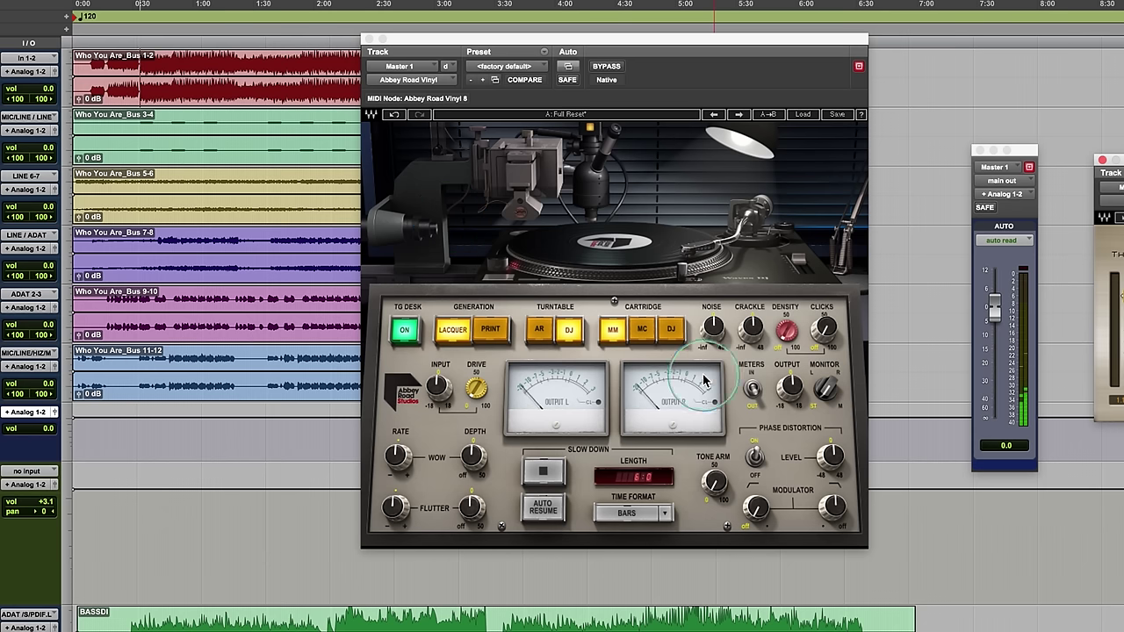
Bring the Abbey Road Vinyl window into focus at the Crackle knob
{"action": "mouse_move", "coordinate": [716, 330]}
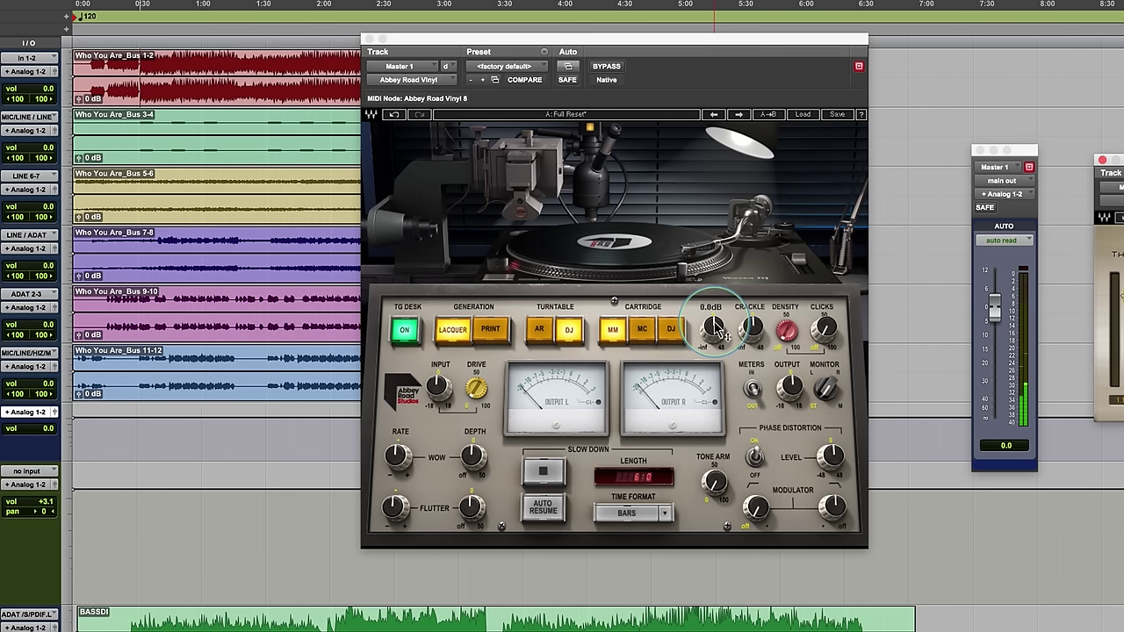
{"action": "left_click", "coordinate": [716, 329]}
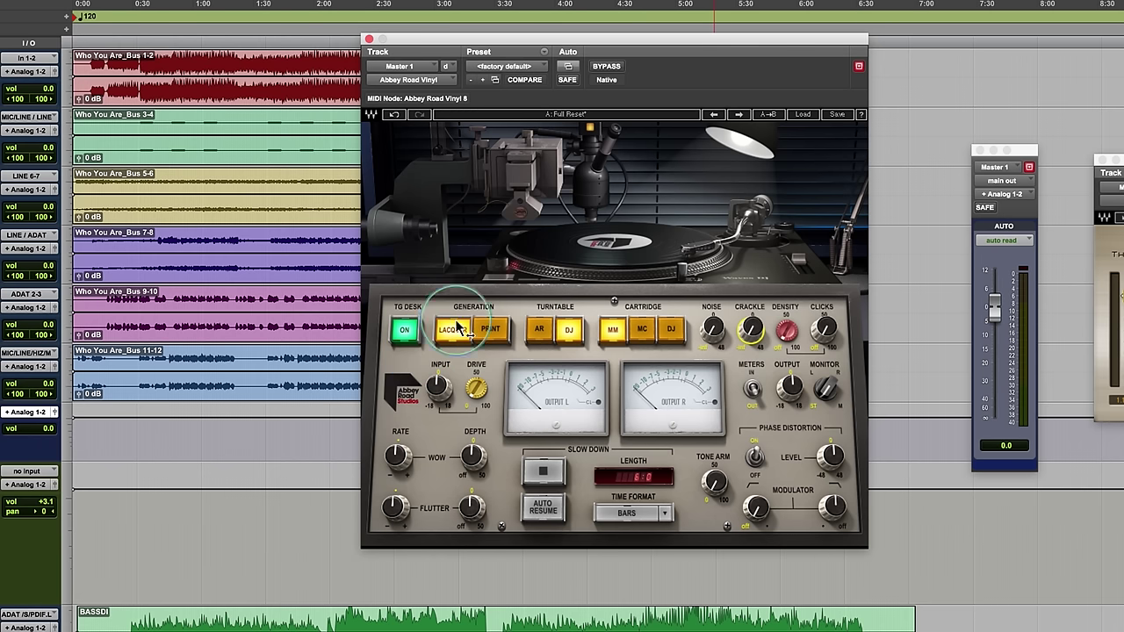
Select the AR turntable and MM cartridge, and engage the TG Desk stage
{"action": "left_click", "coordinate": [540, 332]}
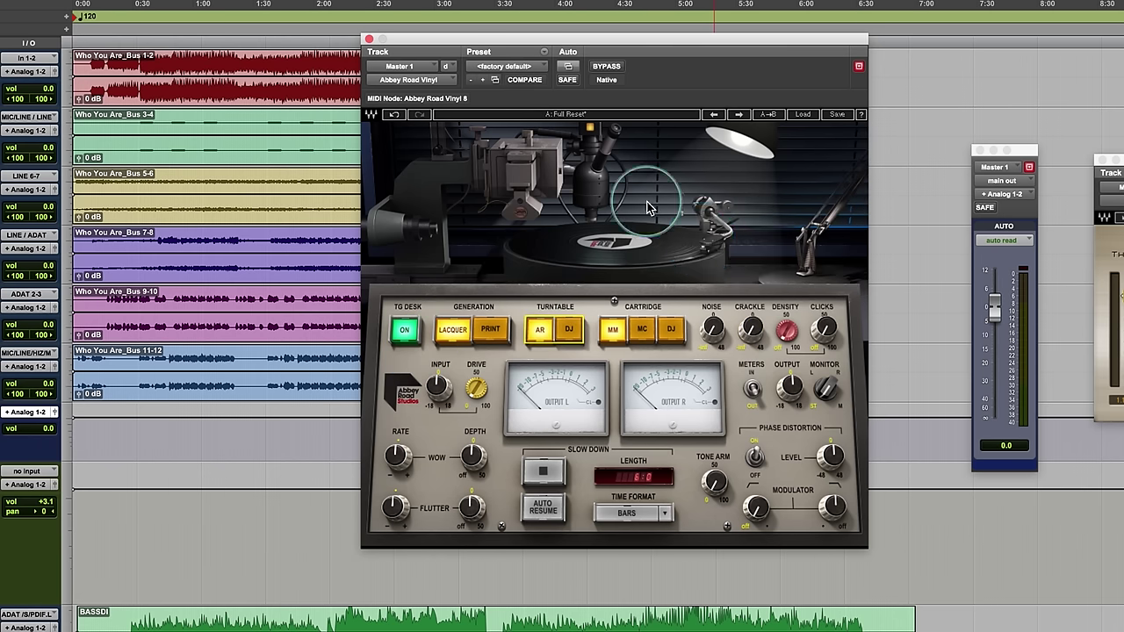
{"action": "left_click", "coordinate": [617, 333]}
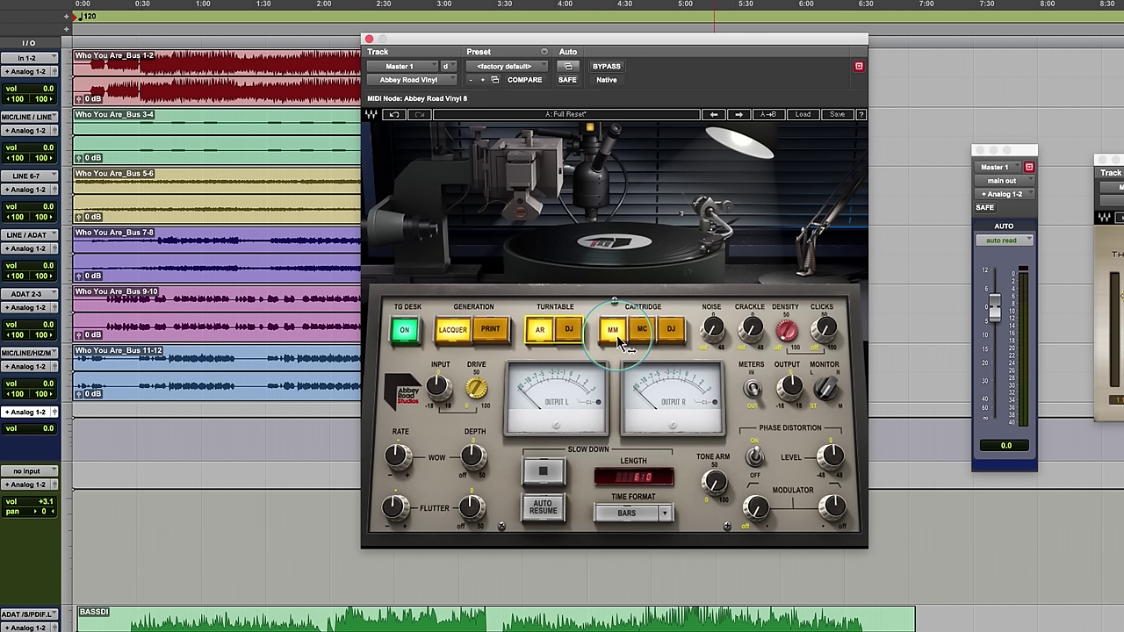
{"action": "left_click", "coordinate": [395, 338]}
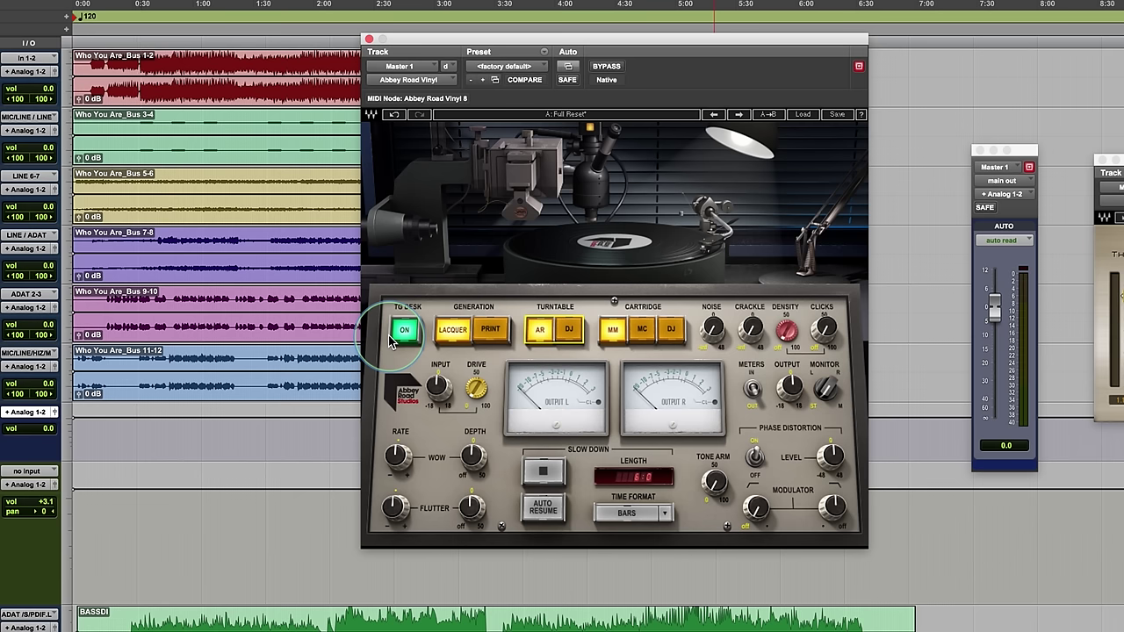
{"action": "left_click", "coordinate": [409, 342]}
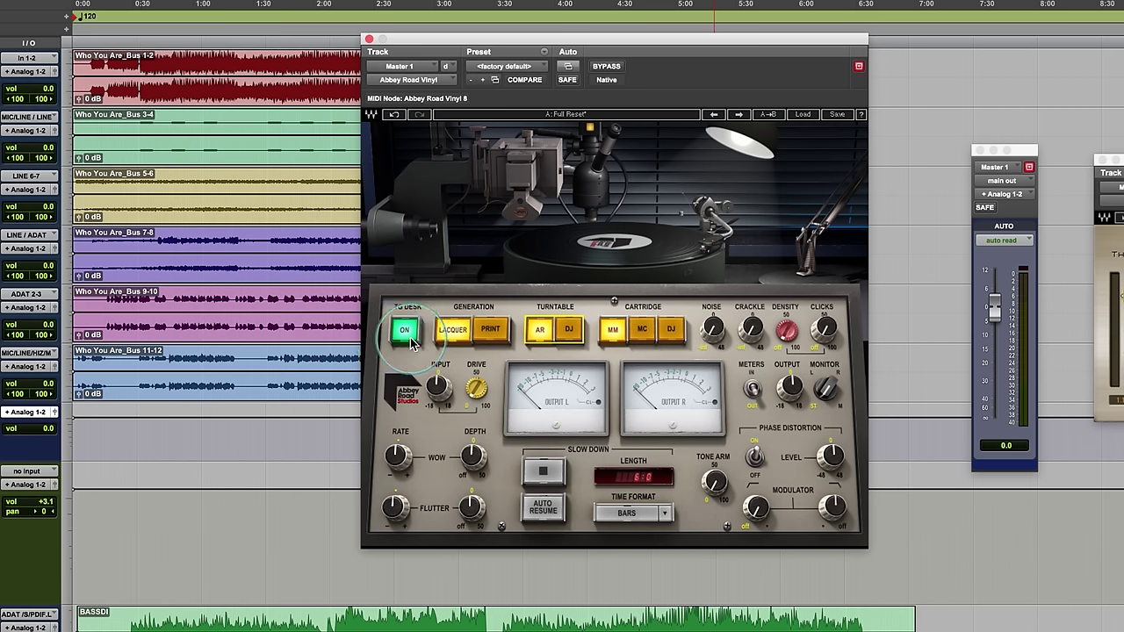
Start playback and bypass the vinyl plugin to hear the dry mix
{"action": "key", "text": "space"}
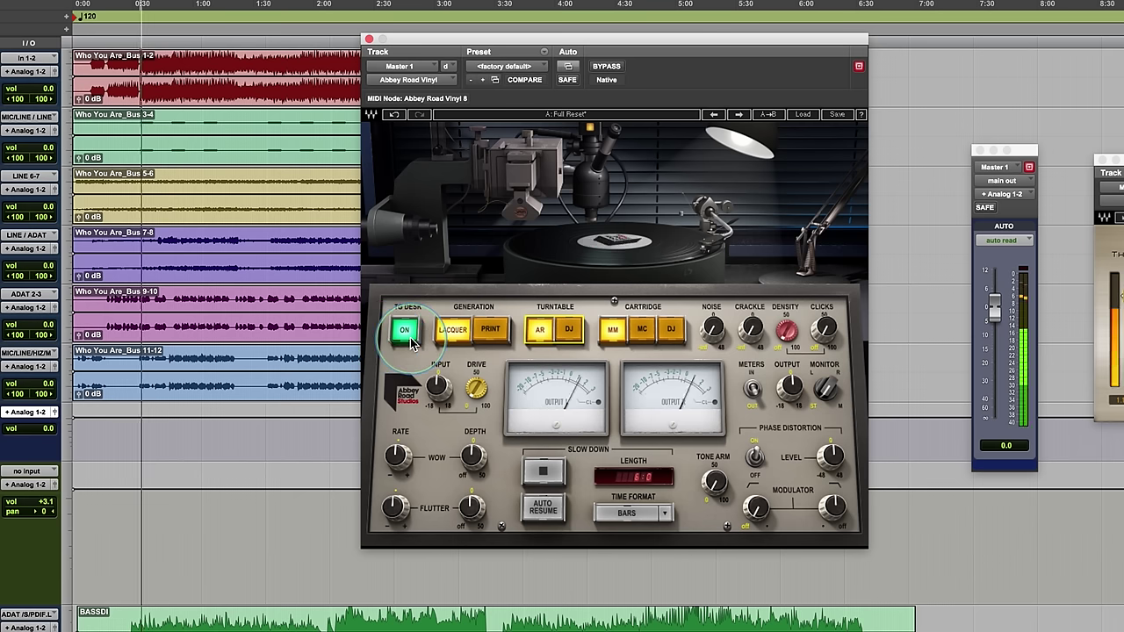
{"action": "left_click", "coordinate": [404, 345]}
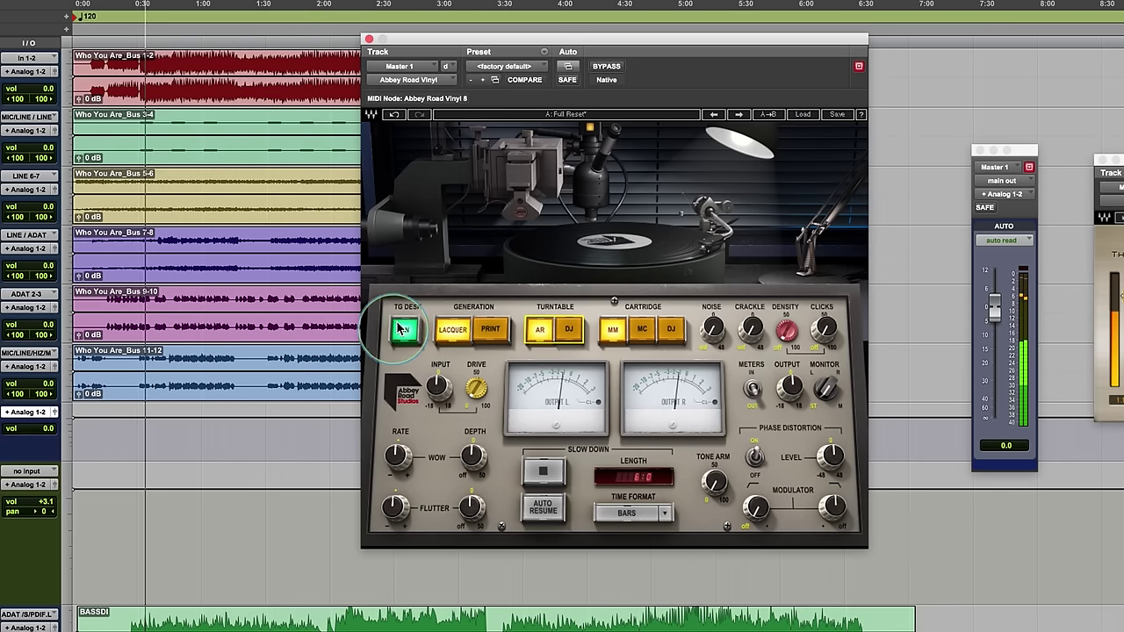
{"action": "left_click", "coordinate": [606, 69]}
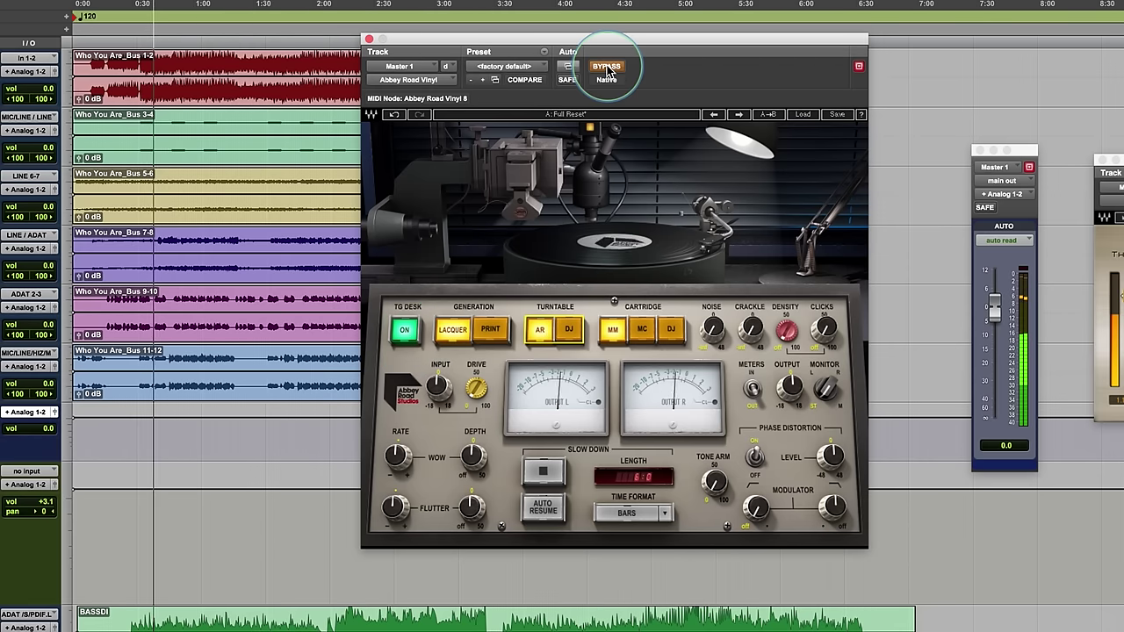
{"action": "left_click", "coordinate": [606, 69]}
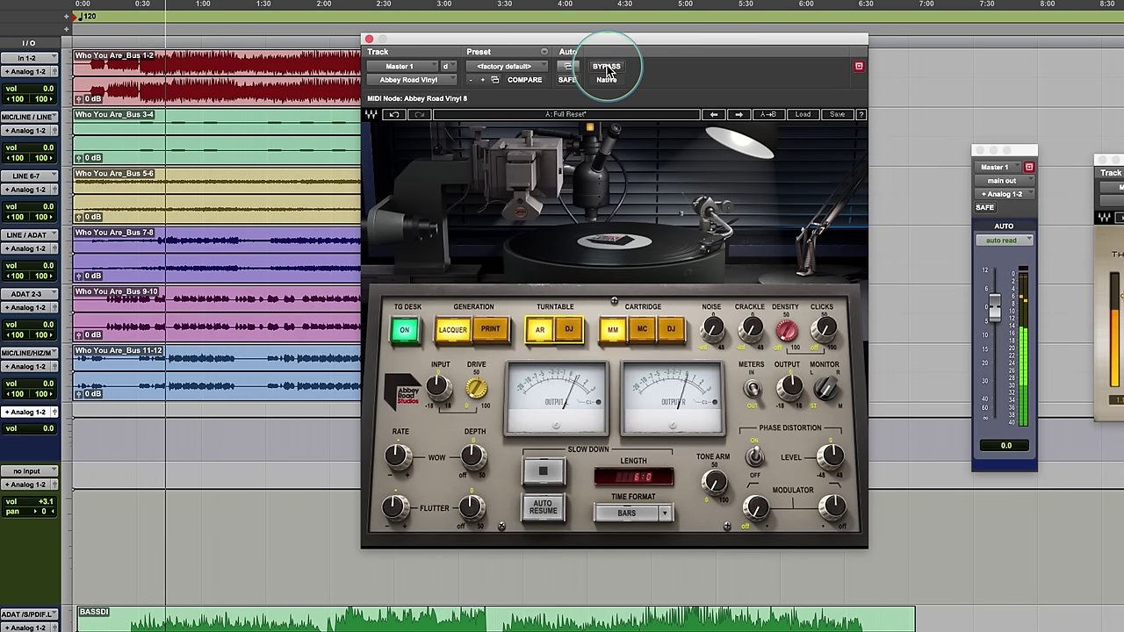
{"action": "left_click", "coordinate": [606, 68]}
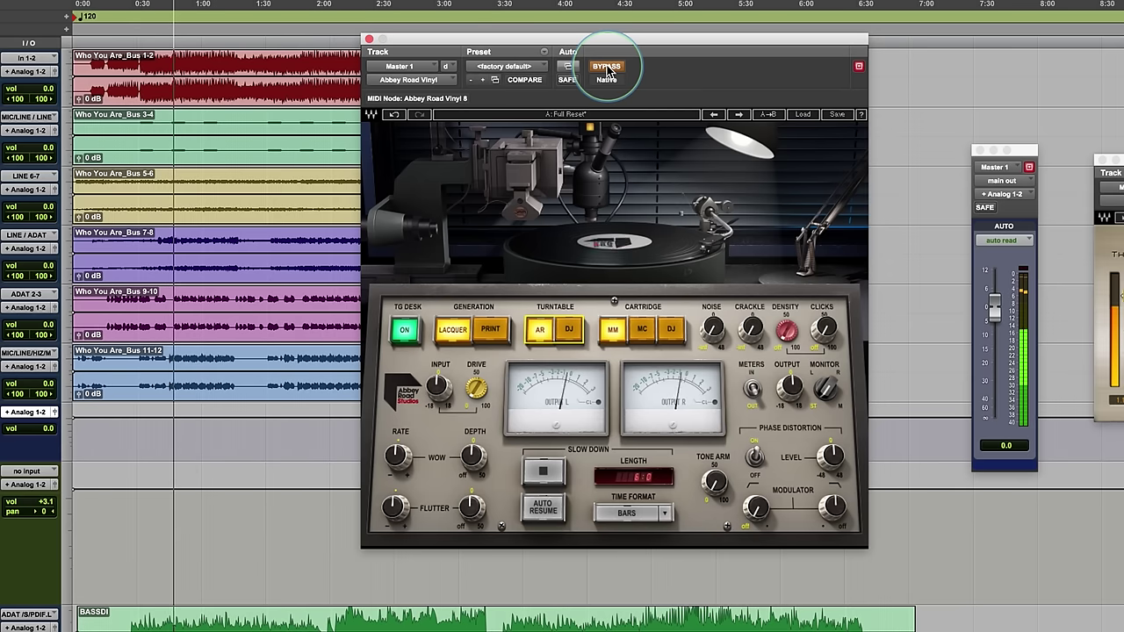
{"action": "left_click", "coordinate": [605, 68]}
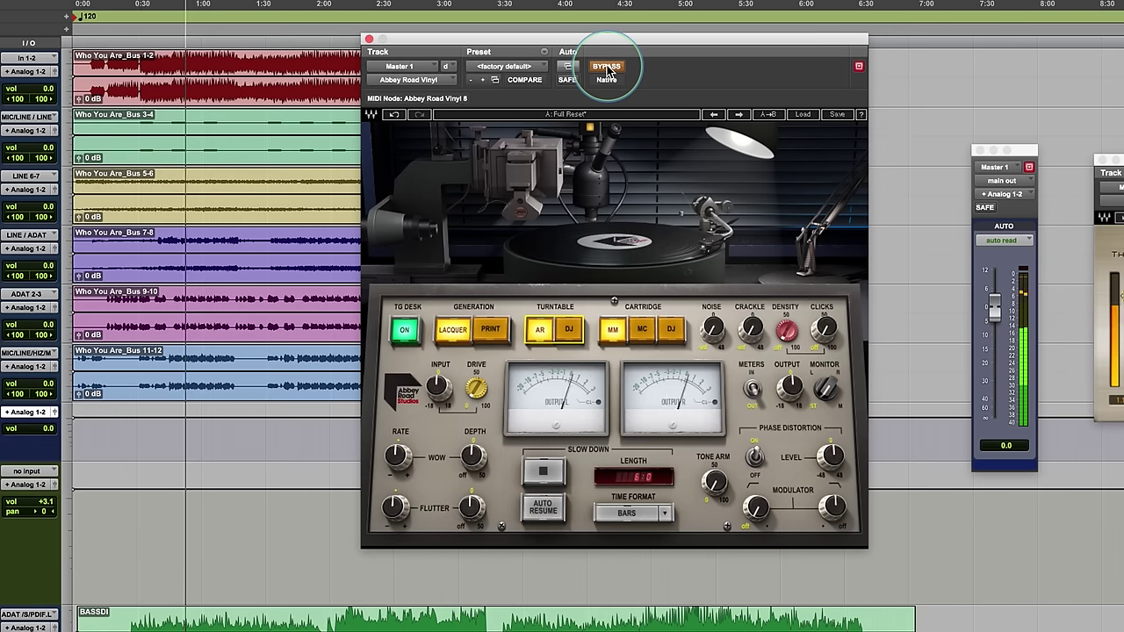
{"action": "left_click", "coordinate": [607, 69]}
{"action": "left_click", "coordinate": [489, 313]}
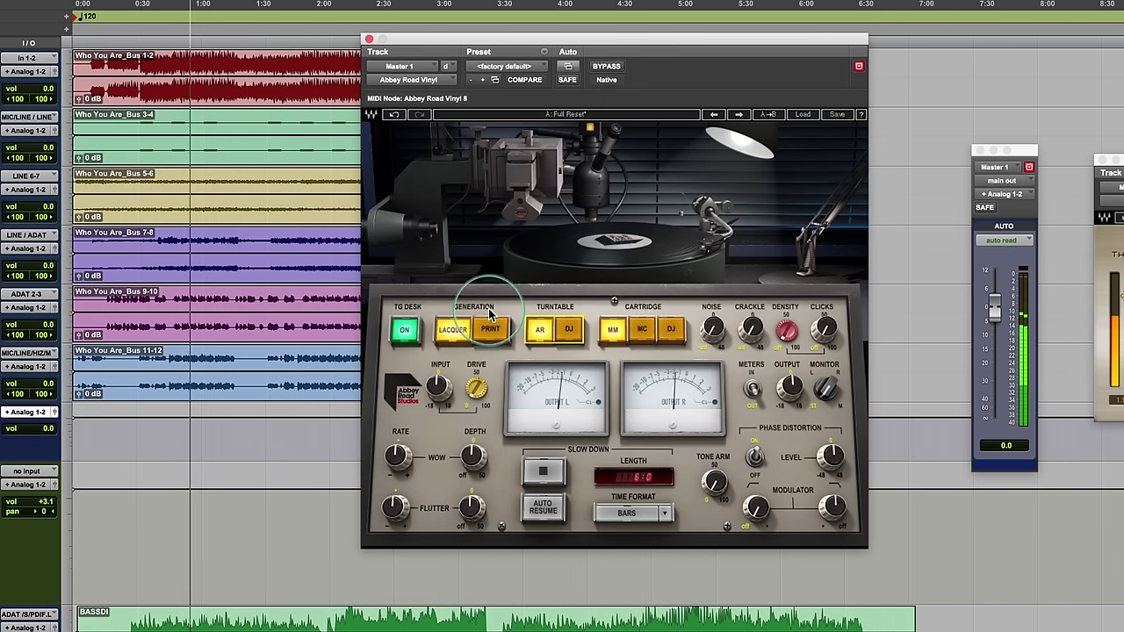
{"action": "left_click", "coordinate": [452, 330]}
{"action": "left_click", "coordinate": [400, 332]}
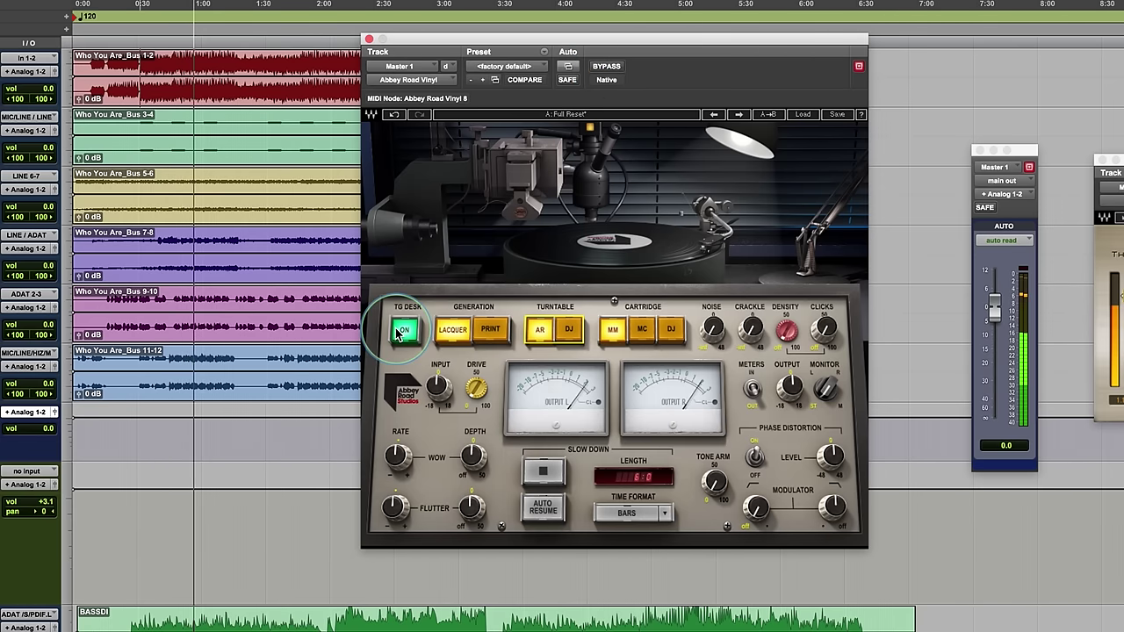
{"action": "left_click", "coordinate": [401, 332]}
{"action": "left_click", "coordinate": [404, 334]}
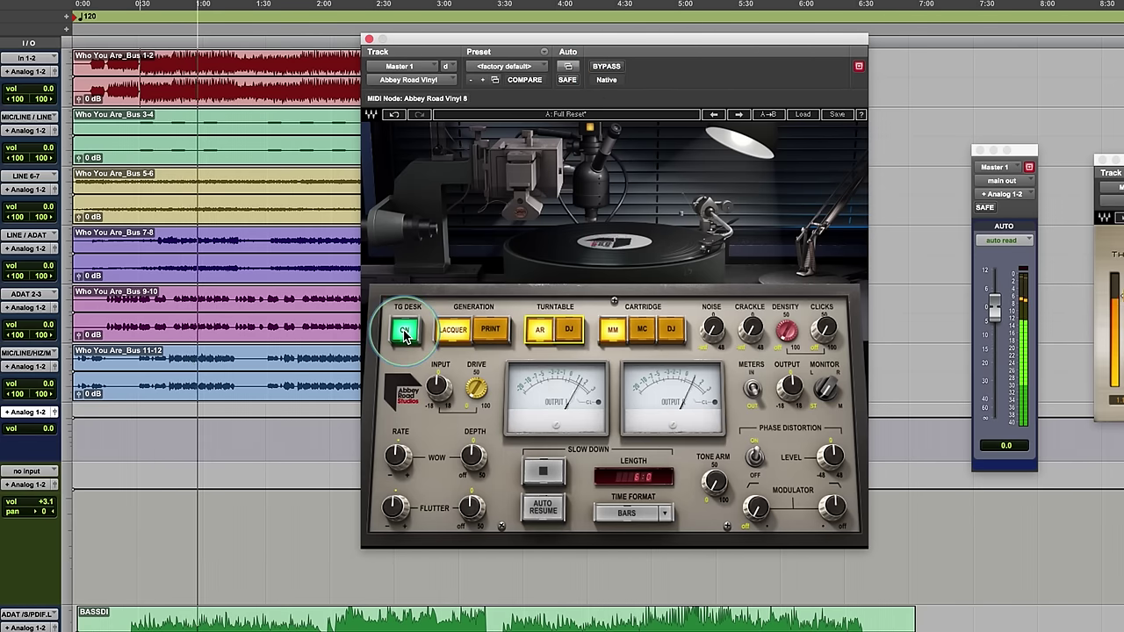
{"action": "left_click", "coordinate": [404, 333]}
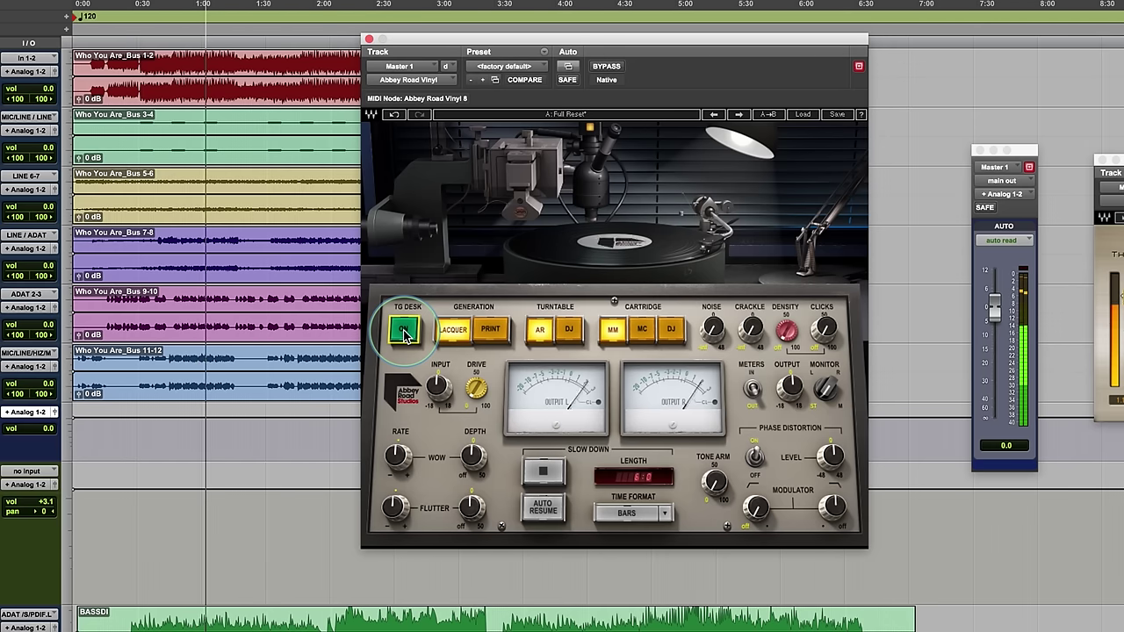
{"action": "left_click", "coordinate": [404, 334]}
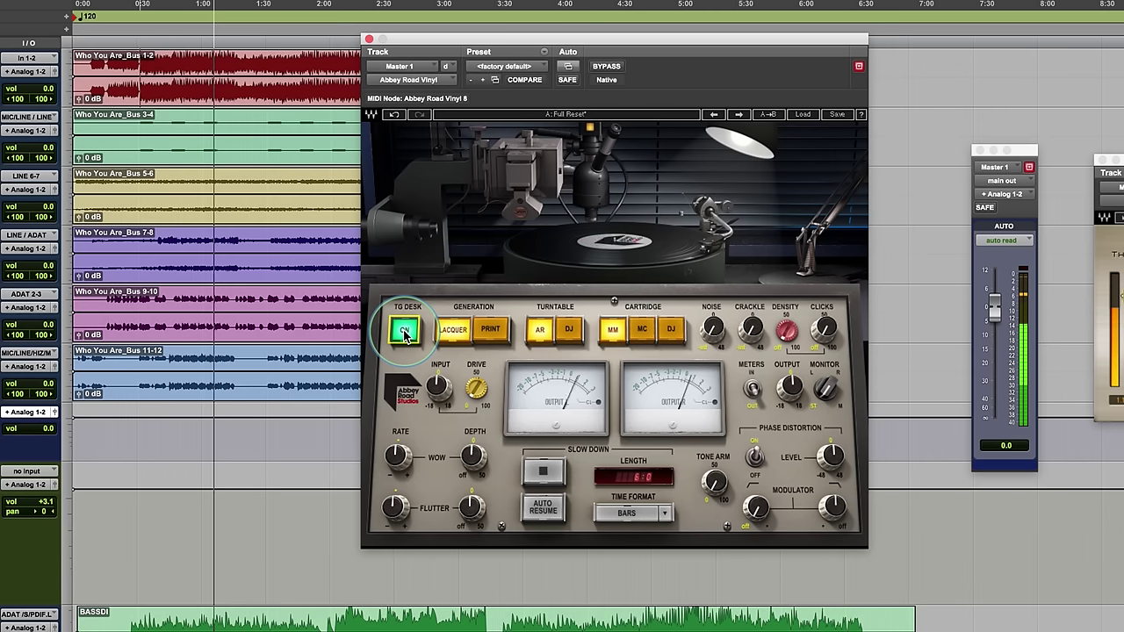
{"action": "left_click", "coordinate": [404, 334]}
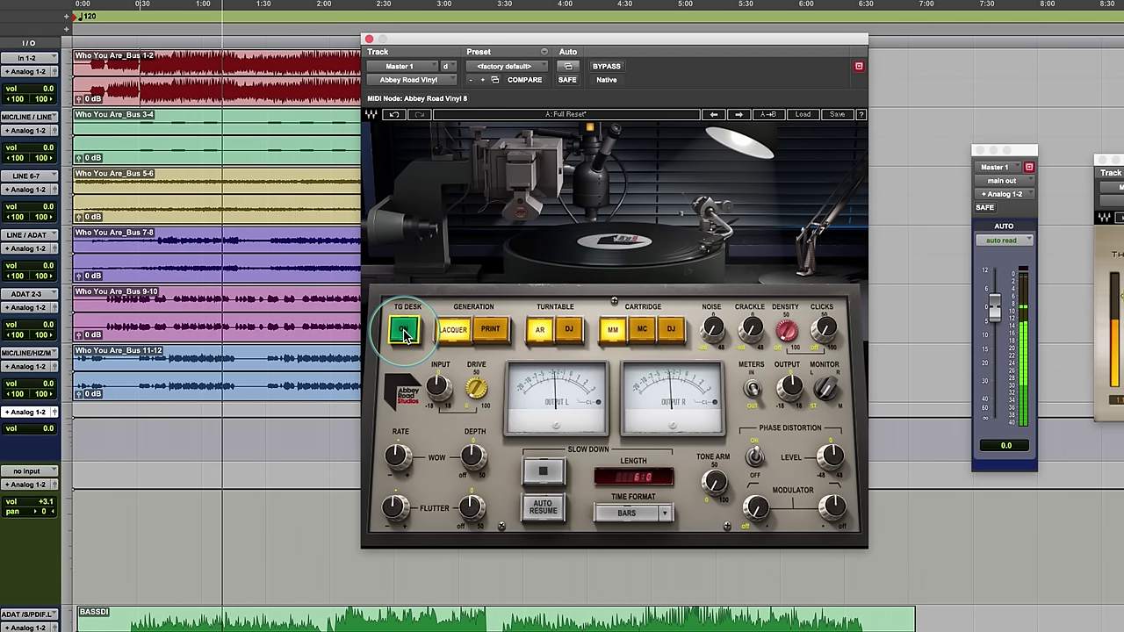
{"action": "left_click", "coordinate": [404, 334]}
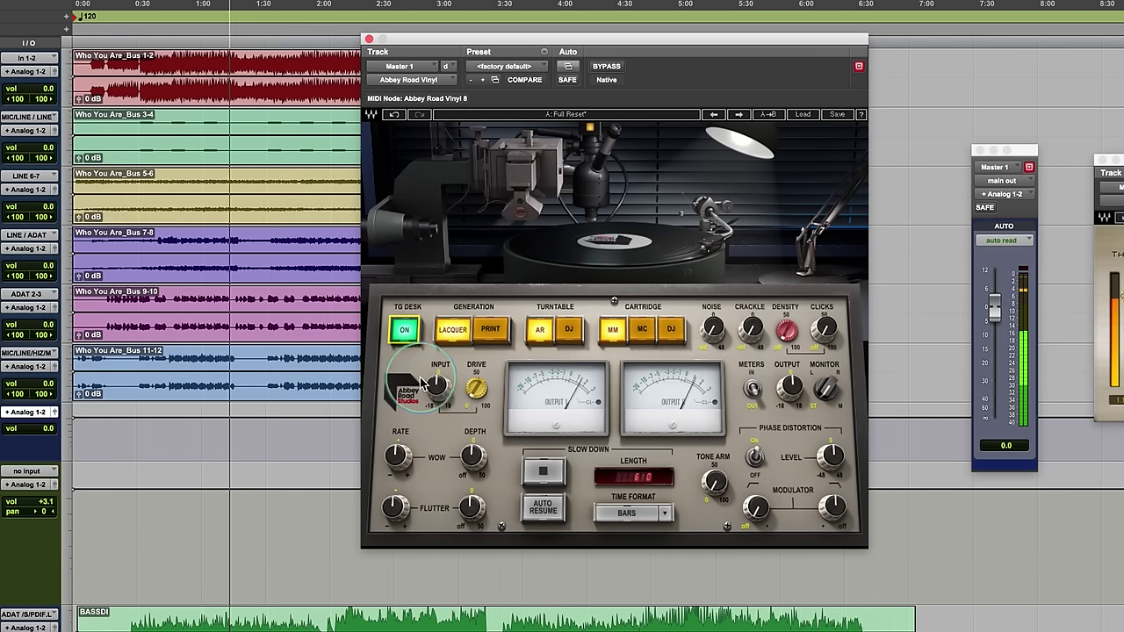
Nudge the input gain down, set output to 0.5 dB, and toggle the TG Desk stage
{"action": "left_click_drag", "start_coordinate": [438, 386], "coordinate": [437, 390]}
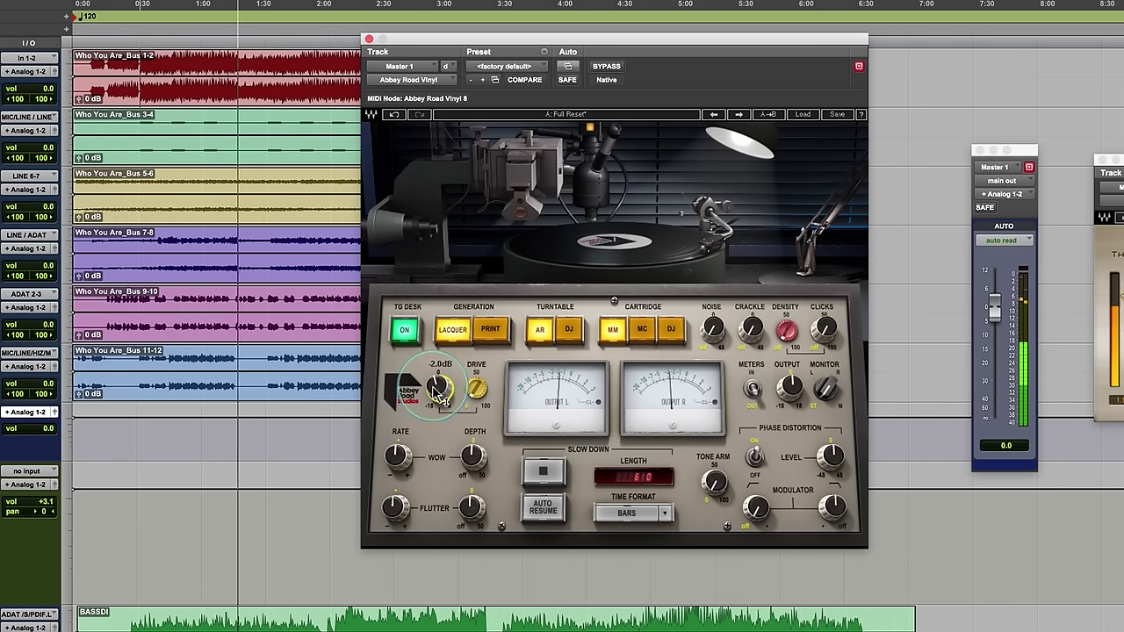
{"action": "left_click_drag", "start_coordinate": [789, 386], "coordinate": [790, 375]}
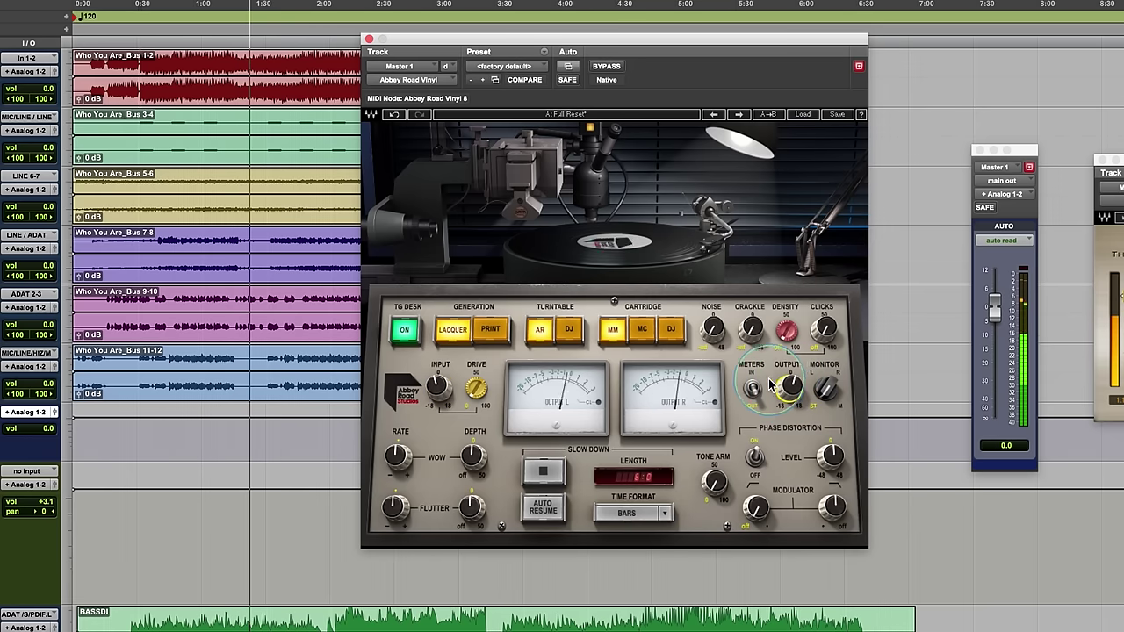
{"action": "left_click", "coordinate": [407, 332]}
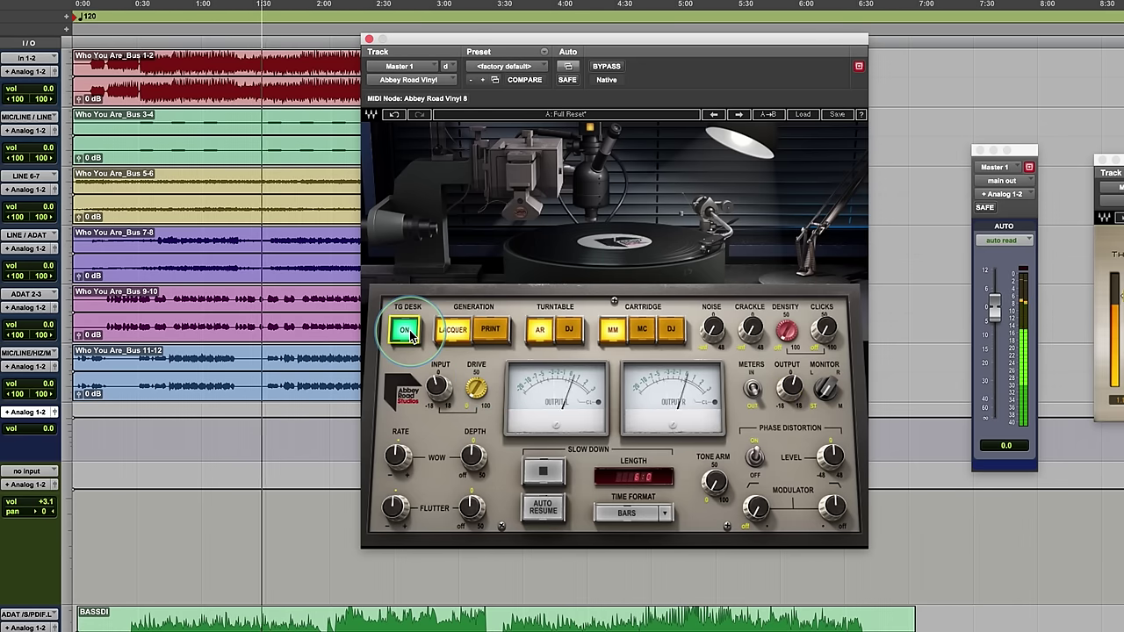
Alternate between Lacquer and Print generation during playback, finishing on Print
{"action": "left_click", "coordinate": [491, 335]}
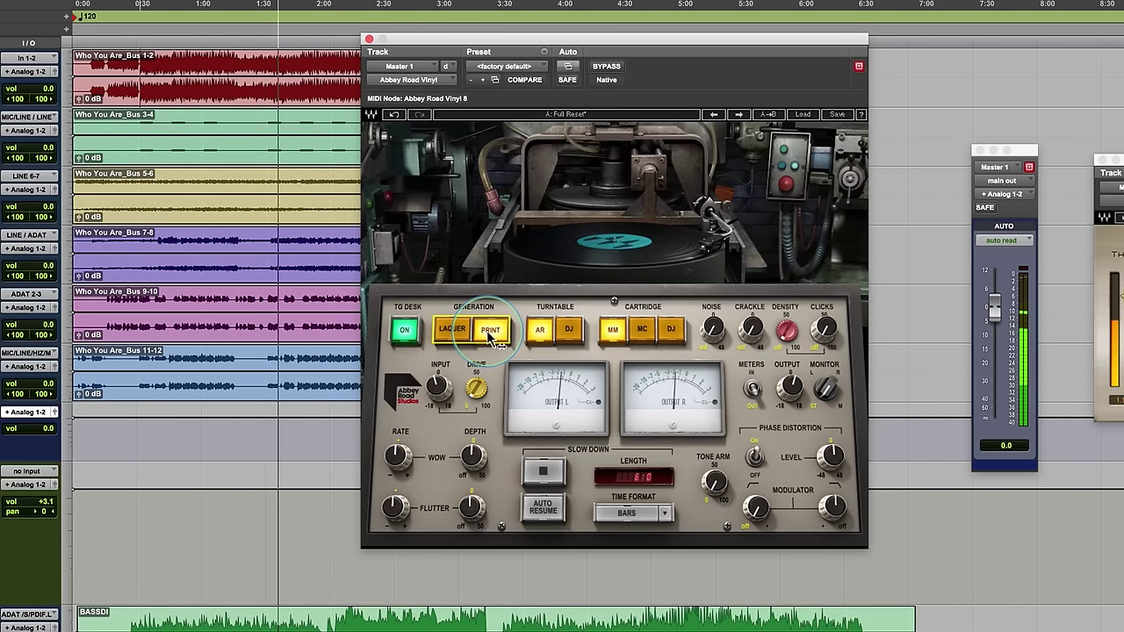
{"action": "left_click", "coordinate": [454, 338]}
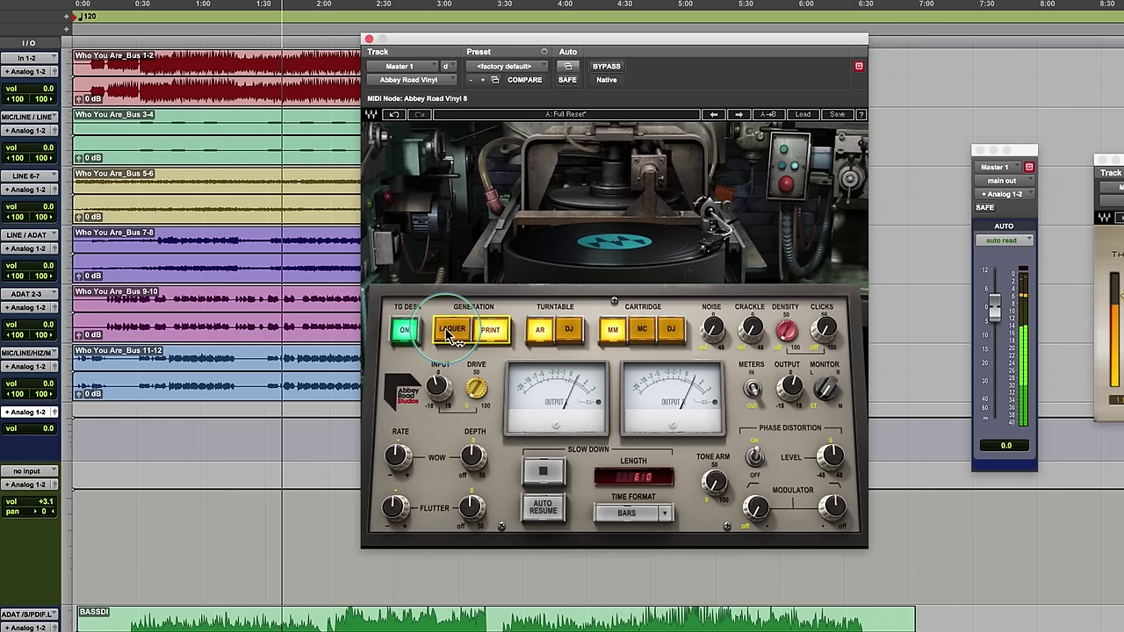
{"action": "left_click", "coordinate": [454, 338]}
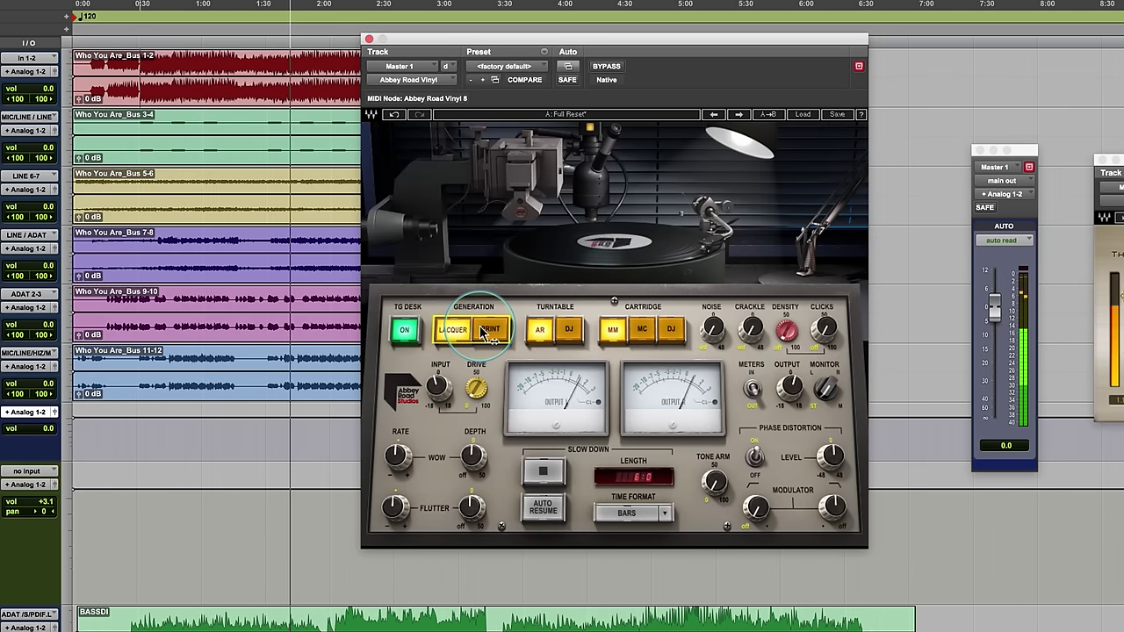
{"action": "left_click", "coordinate": [489, 337]}
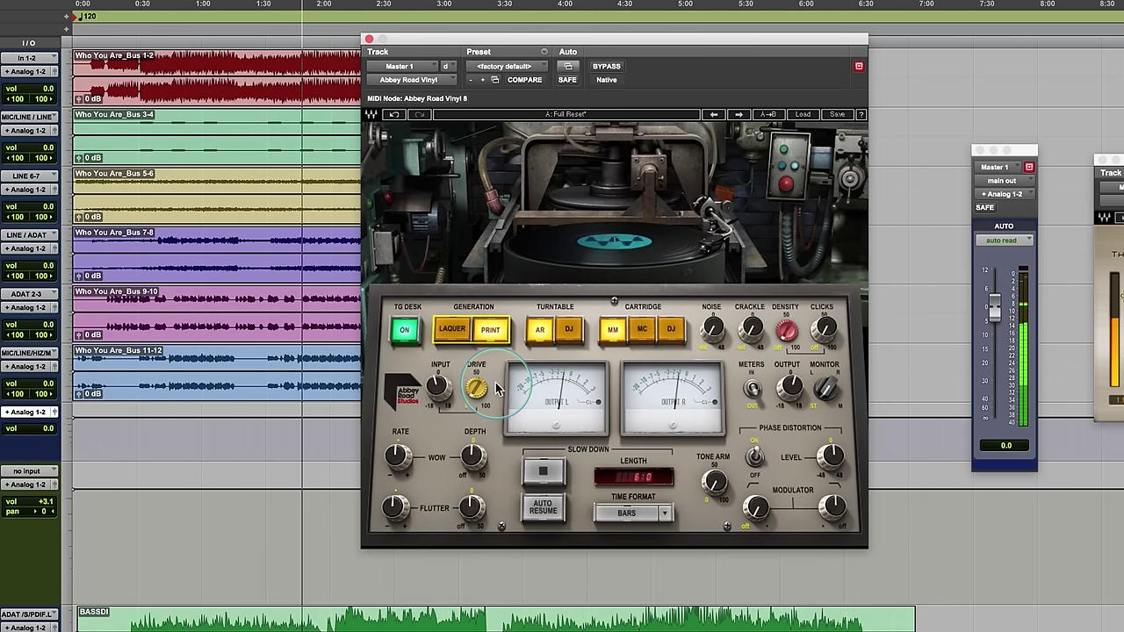
{"action": "left_click", "coordinate": [453, 330]}
{"action": "left_click", "coordinate": [490, 330]}
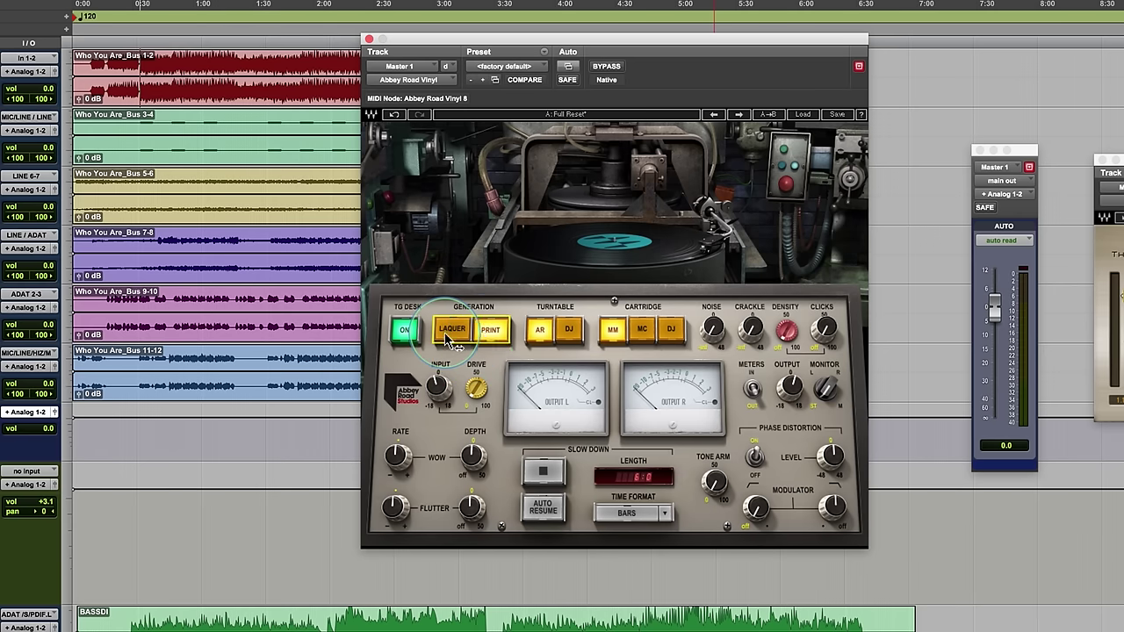
{"action": "left_click", "coordinate": [449, 334]}
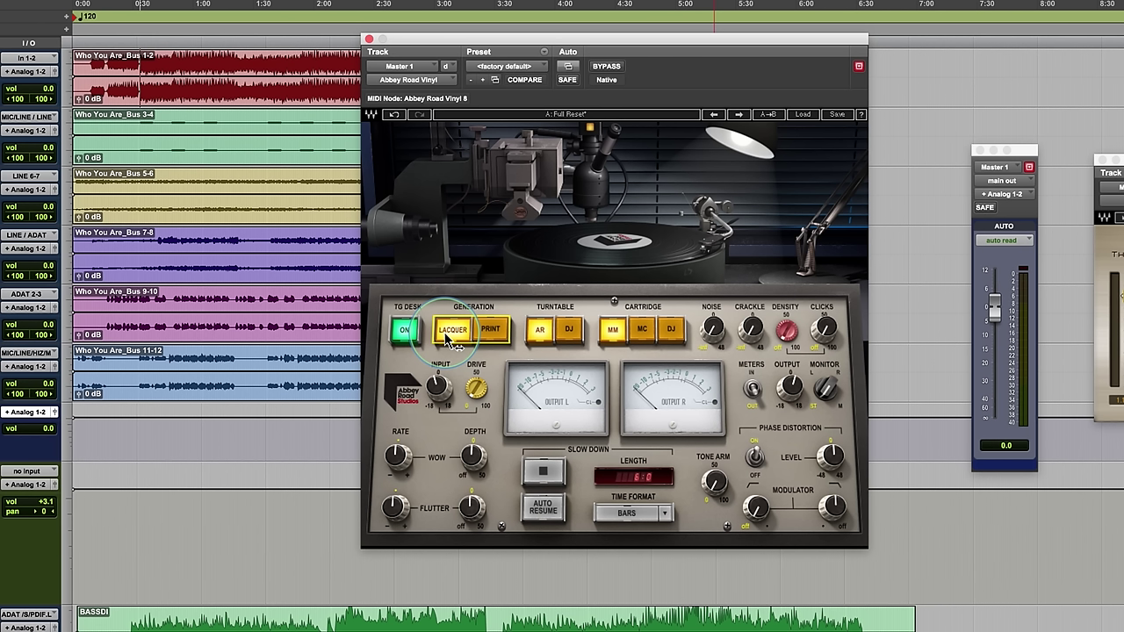
{"action": "left_click", "coordinate": [494, 334]}
{"action": "left_click", "coordinate": [451, 331]}
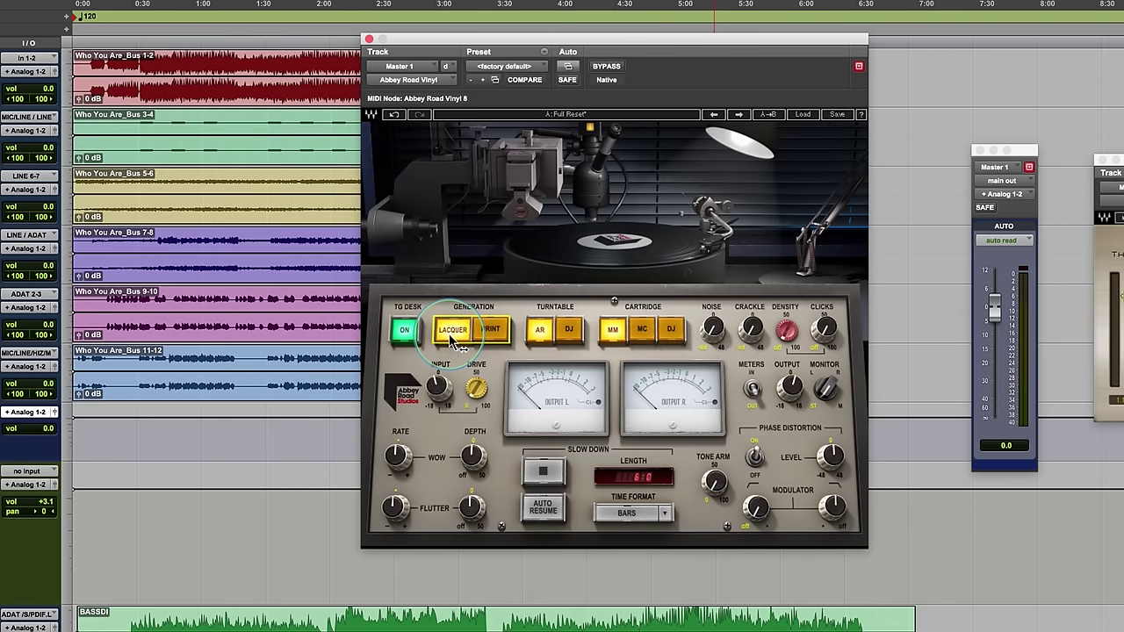
{"action": "left_click", "coordinate": [493, 334]}
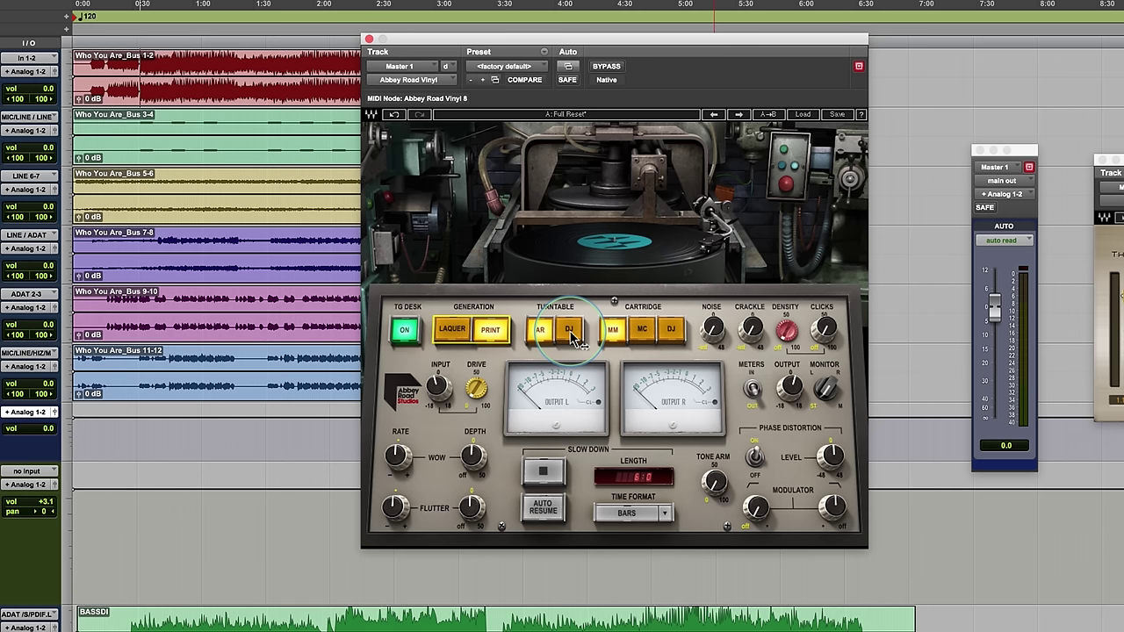
Start playback and A/B the AR and DJ turntables, finishing on DJ
{"action": "key", "text": "space"}
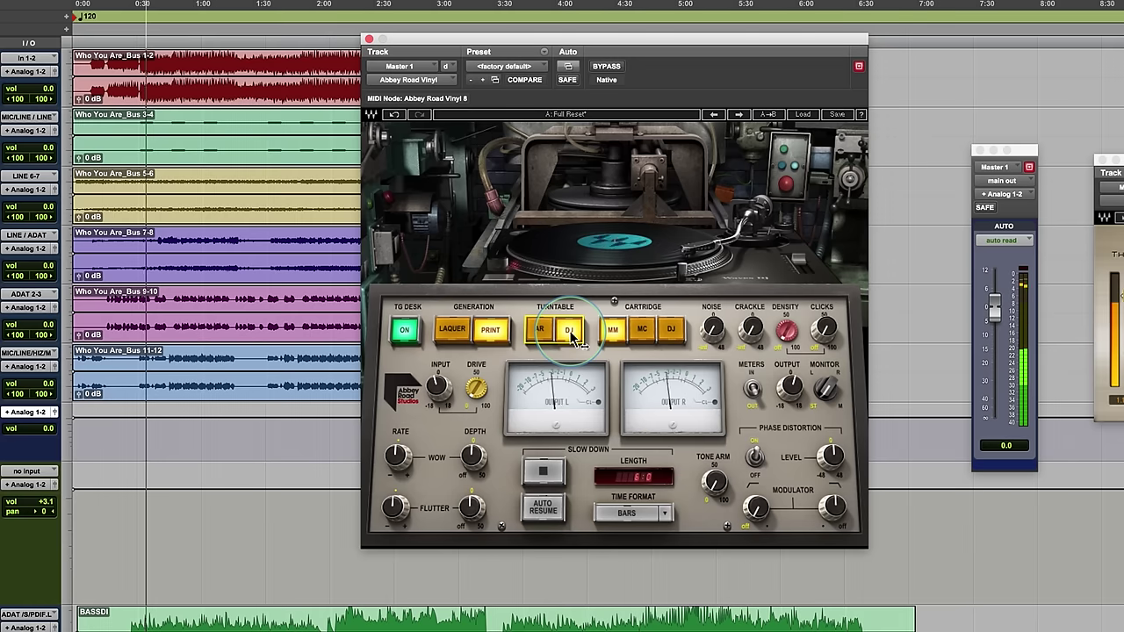
{"action": "left_click", "coordinate": [541, 332]}
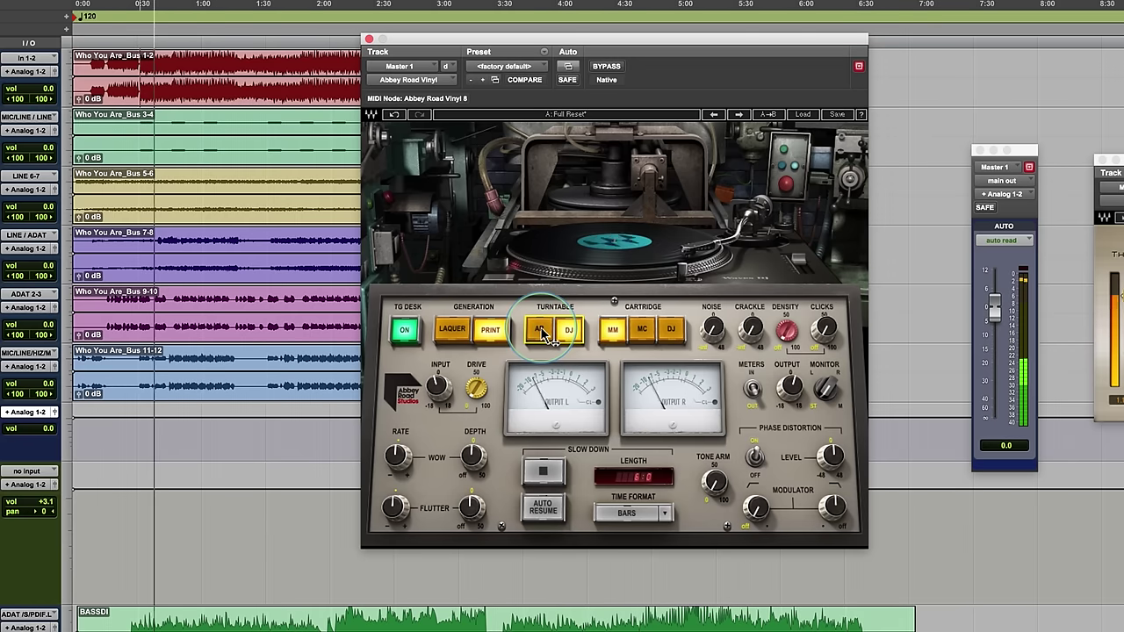
{"action": "left_click", "coordinate": [571, 337]}
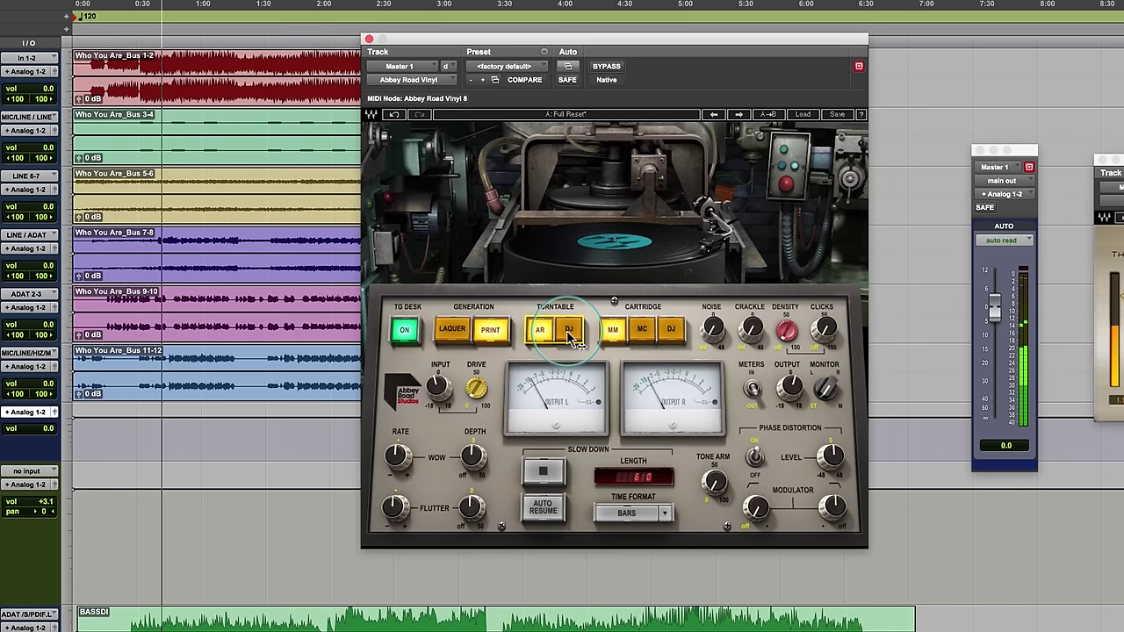
{"action": "left_click", "coordinate": [571, 337]}
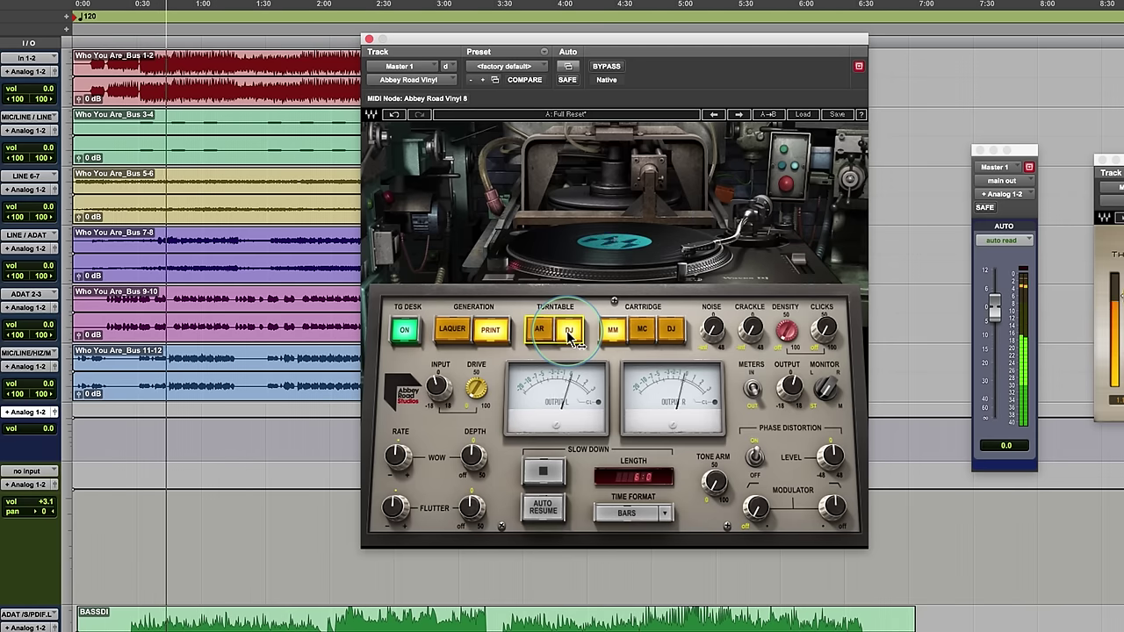
{"action": "left_click", "coordinate": [544, 340]}
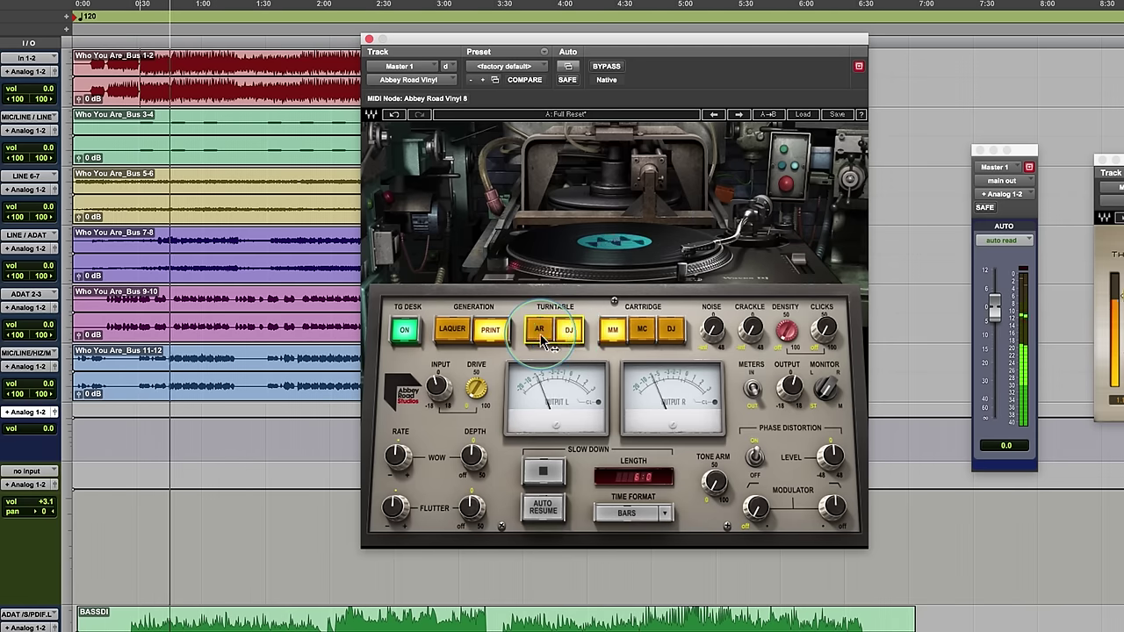
{"action": "left_click", "coordinate": [571, 338]}
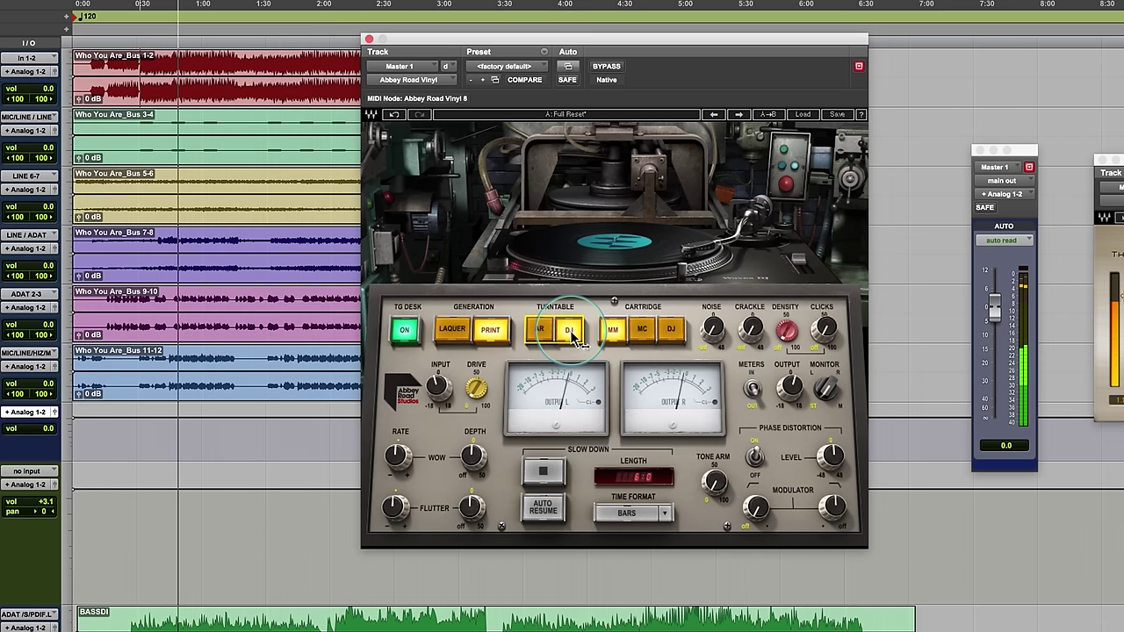
Audition the MM, MC and DJ cartridges during playback, finishing on the DJ cartridge
{"action": "left_click", "coordinate": [615, 341]}
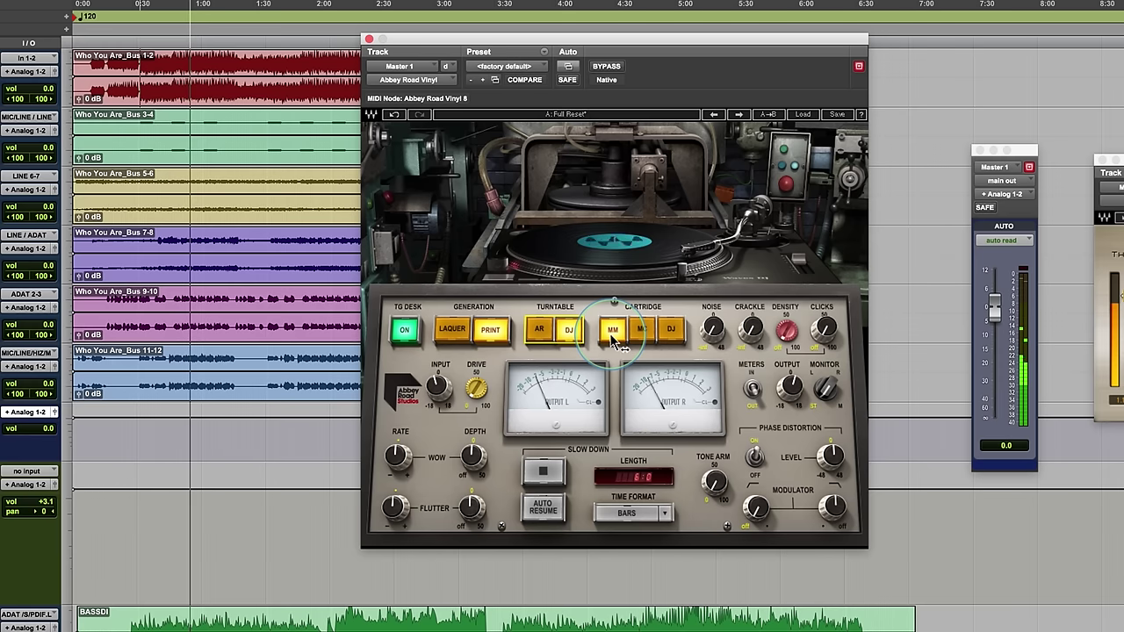
{"action": "left_click", "coordinate": [643, 335]}
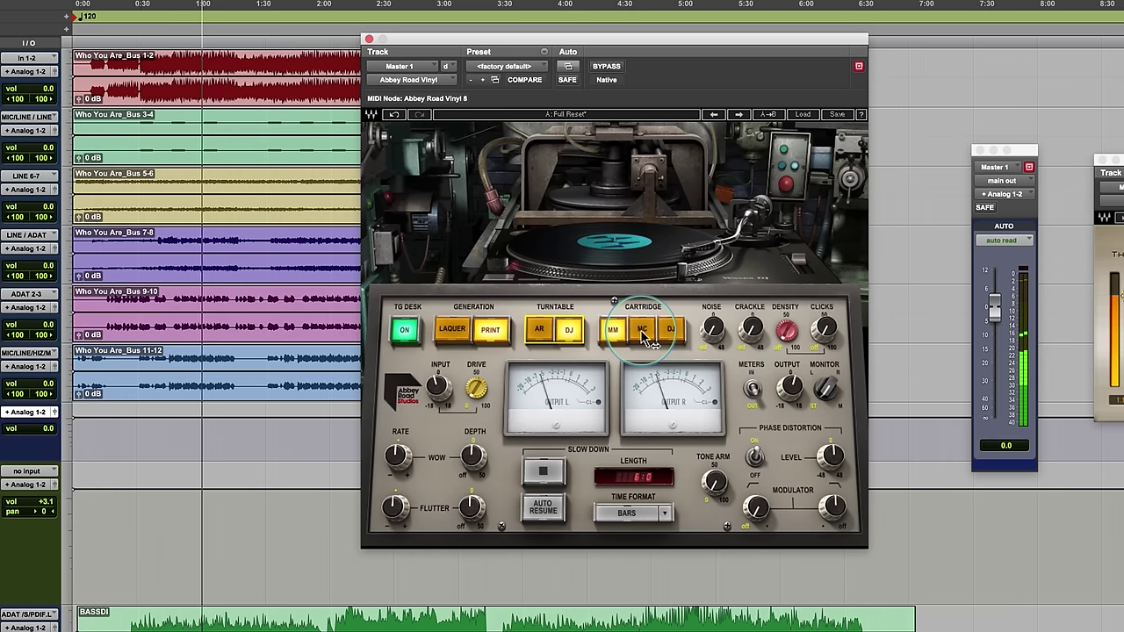
{"action": "left_click", "coordinate": [644, 337]}
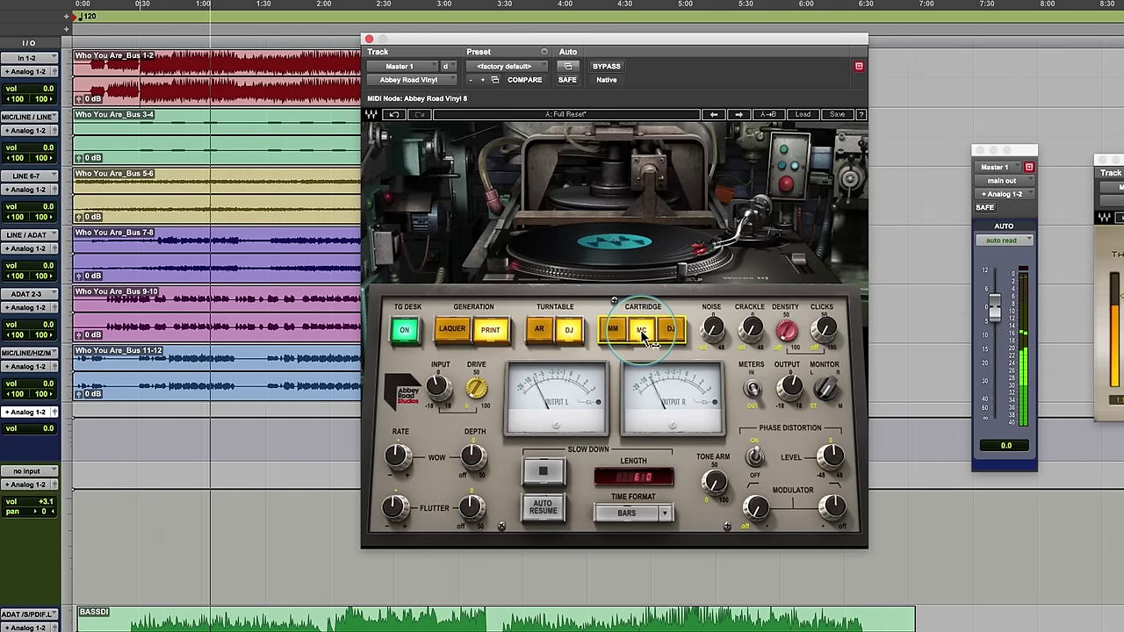
{"action": "left_click", "coordinate": [612, 338]}
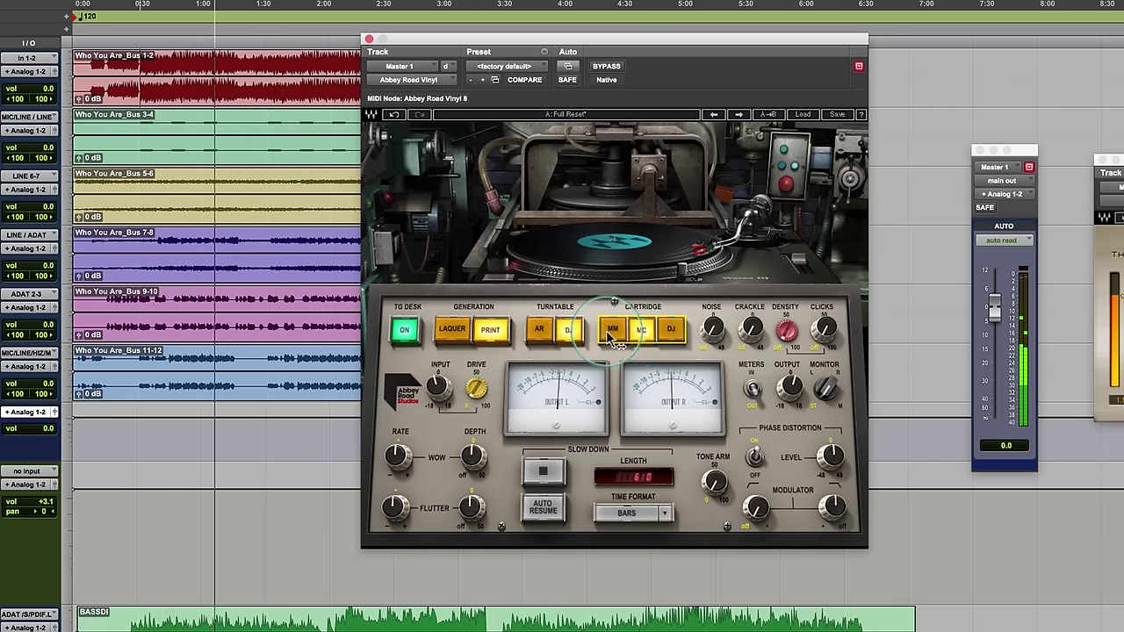
{"action": "left_click", "coordinate": [643, 333]}
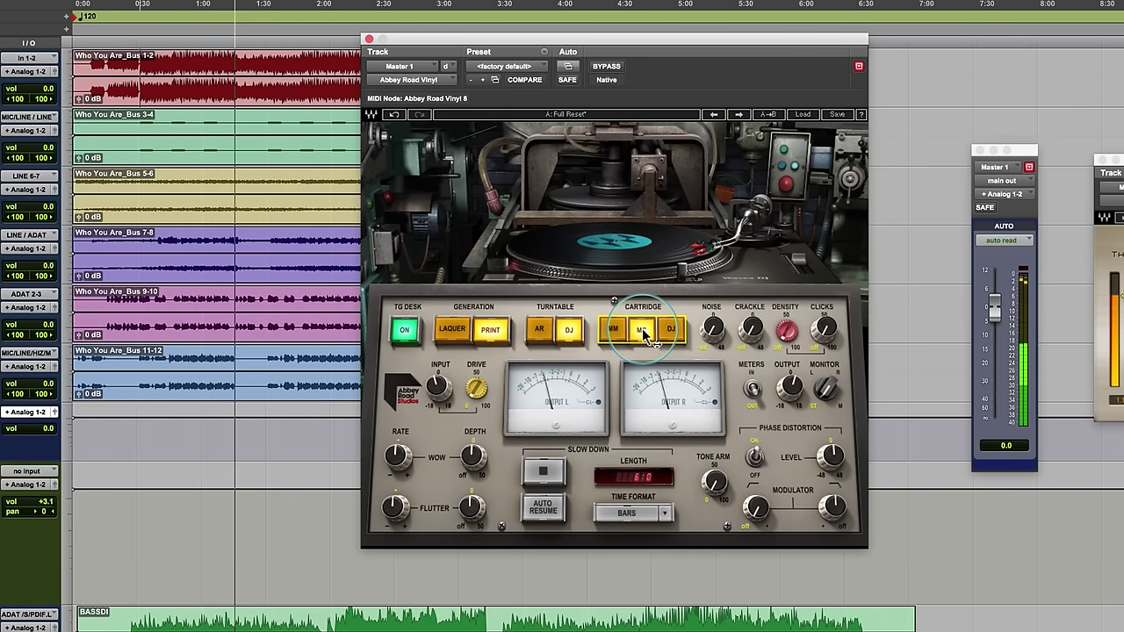
{"action": "left_click", "coordinate": [671, 332]}
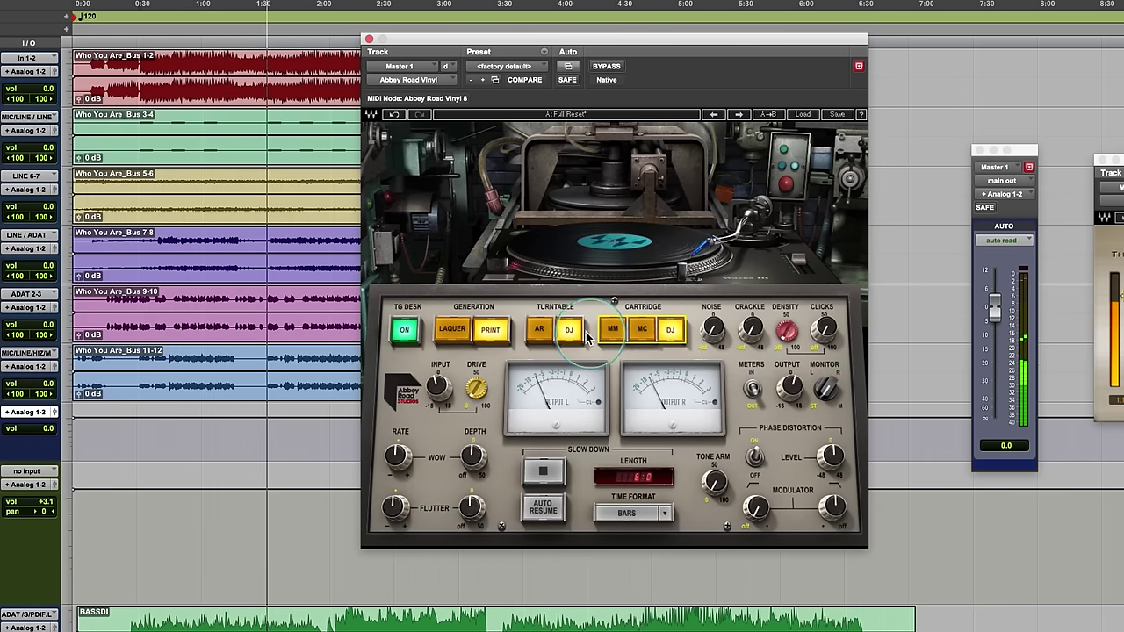
{"action": "left_click", "coordinate": [644, 332]}
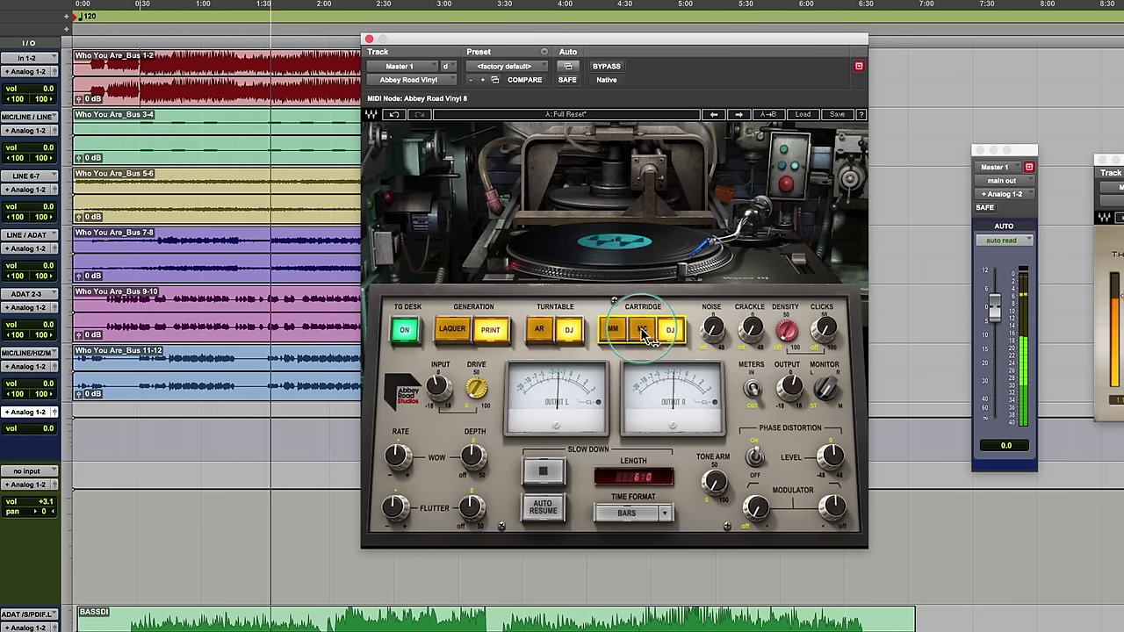
{"action": "left_click", "coordinate": [619, 330]}
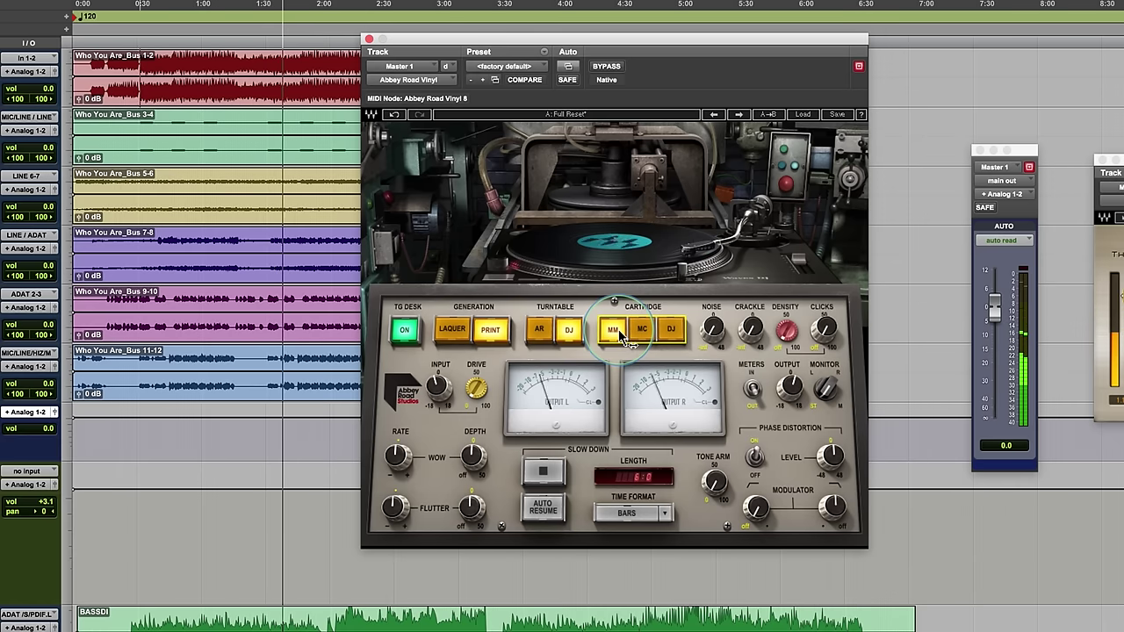
{"action": "left_click", "coordinate": [671, 330]}
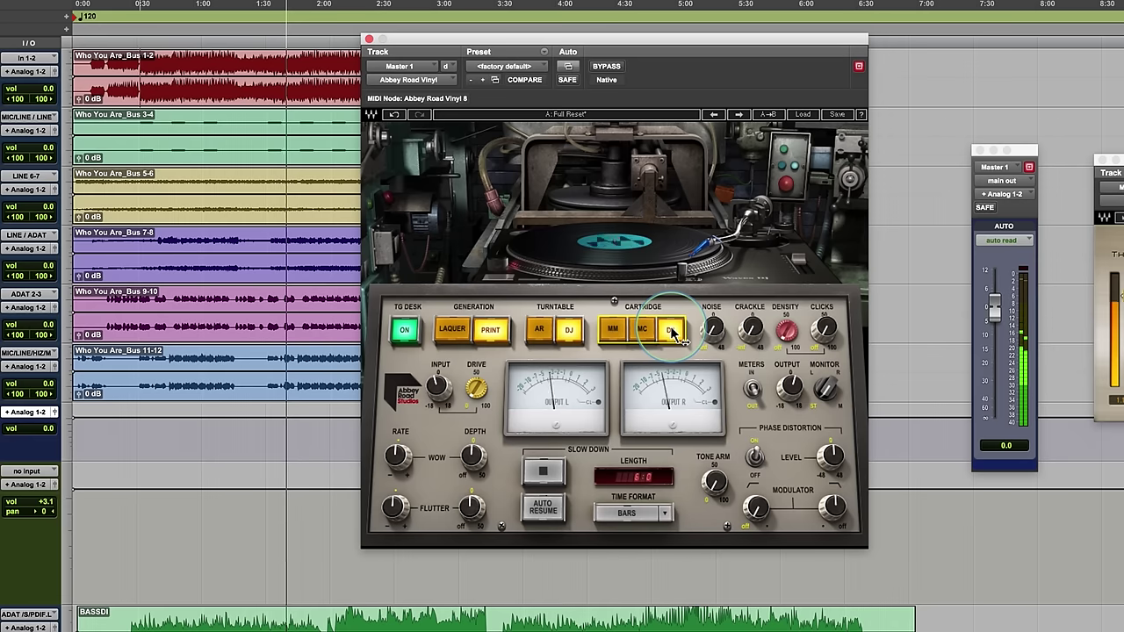
{"action": "left_click", "coordinate": [548, 332]}
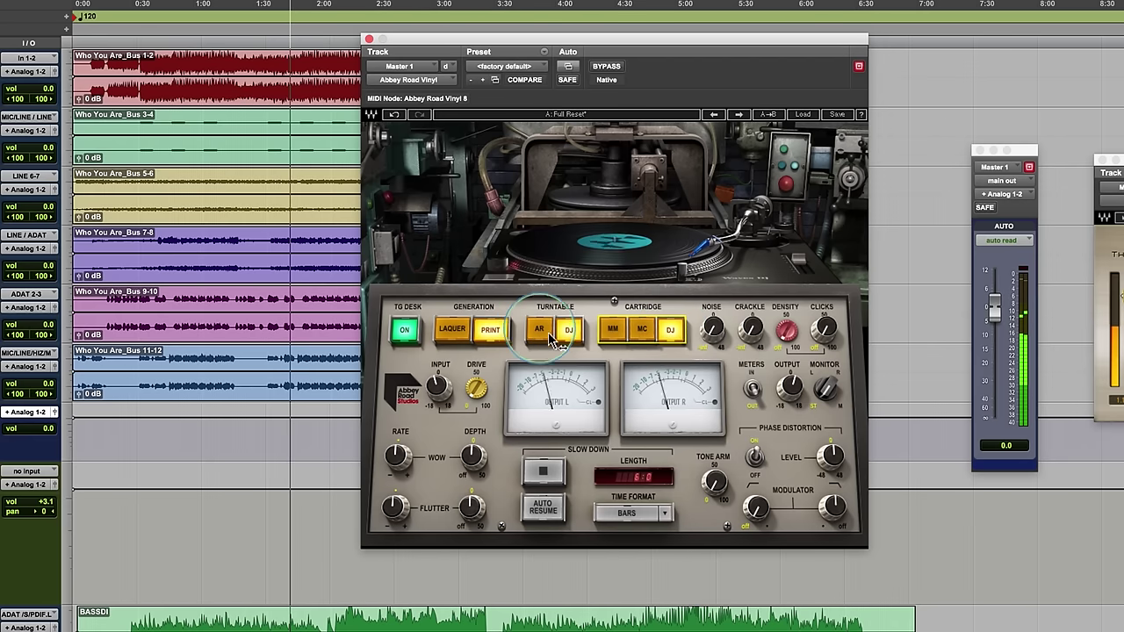
{"action": "left_click", "coordinate": [639, 345]}
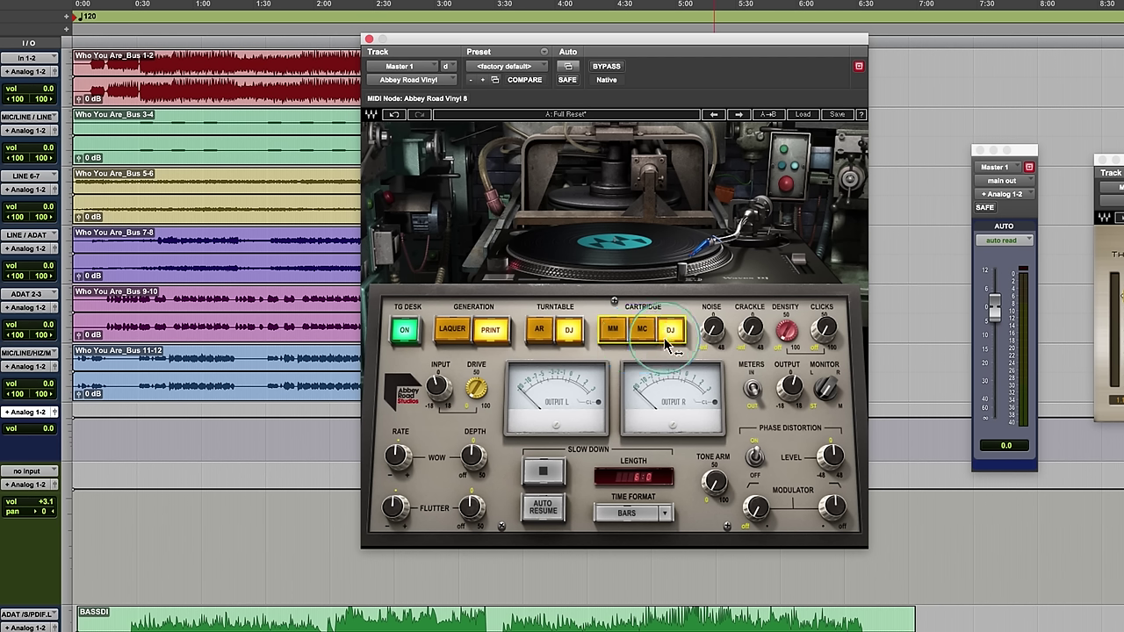
{"action": "left_click", "coordinate": [671, 331]}
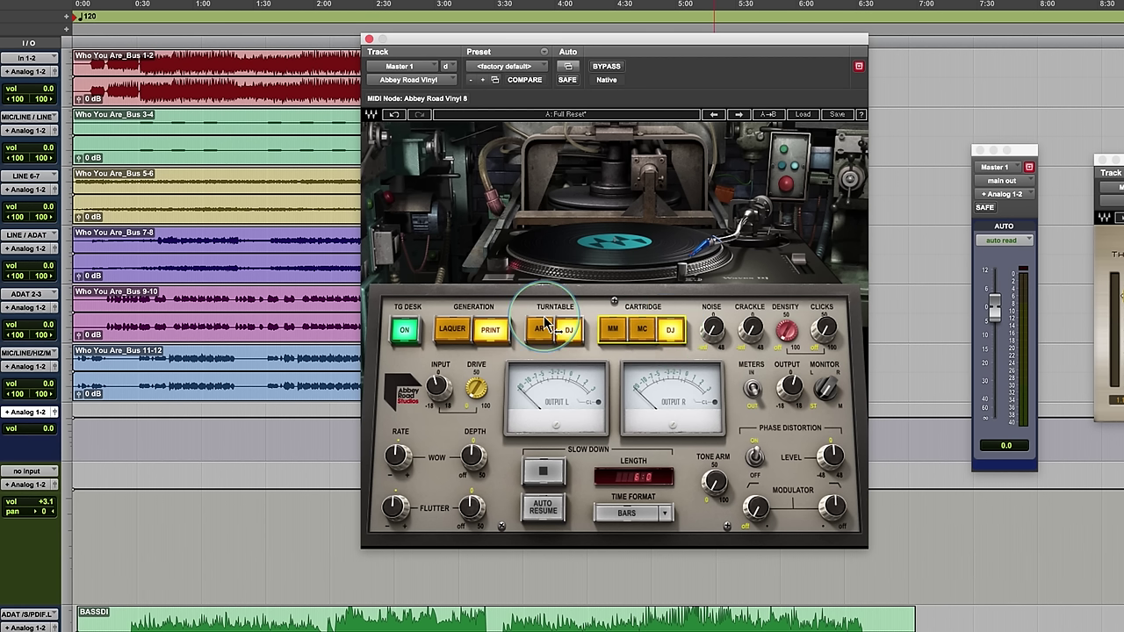
Swing the virtual tonearm from its rest across the record and start session playback
{"action": "left_click_drag", "start_coordinate": [778, 246], "coordinate": [711, 246]}
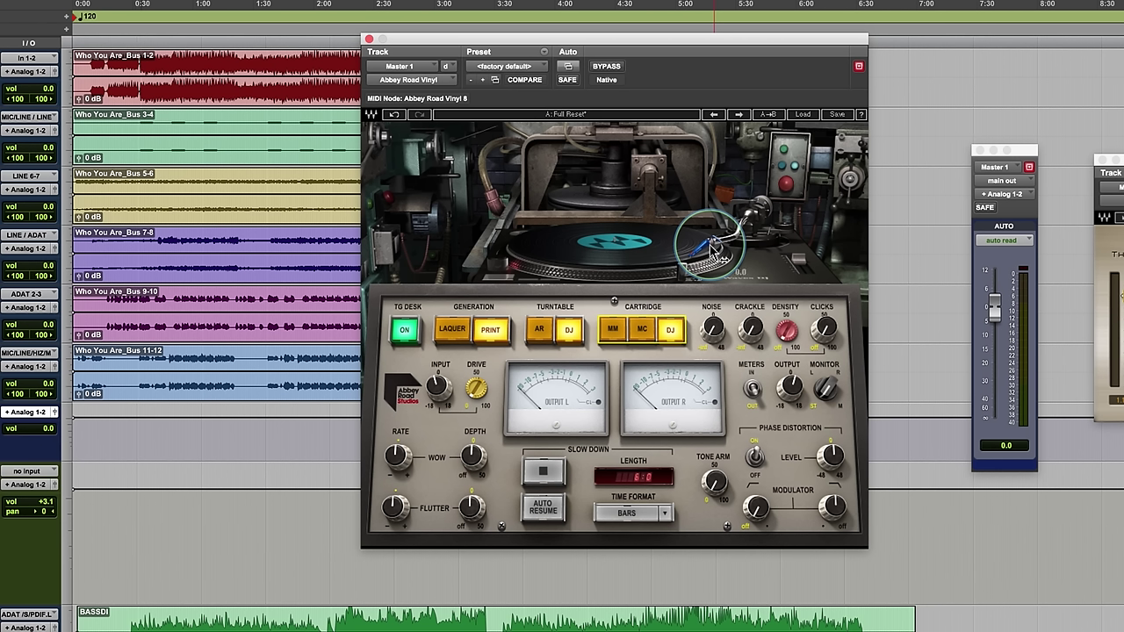
{"action": "mouse_move", "coordinate": [714, 244]}
{"action": "left_mouse_down"}
{"action": "mouse_move", "coordinate": [665, 244]}
{"action": "mouse_move", "coordinate": [735, 250]}
{"action": "mouse_move", "coordinate": [716, 240]}
{"action": "left_mouse_up"}
{"action": "key", "text": "space"}
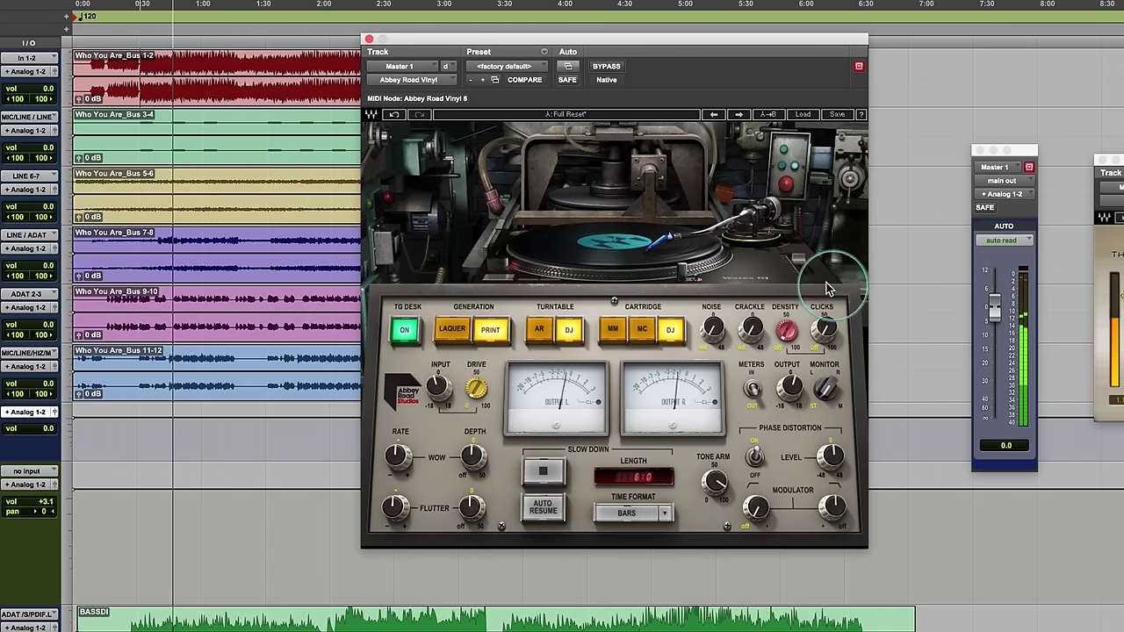
Undo and redo the tonearm placement, then sweep Tone Arm to 0.0 and up to 67.7
{"action": "left_click", "coordinate": [392, 117]}
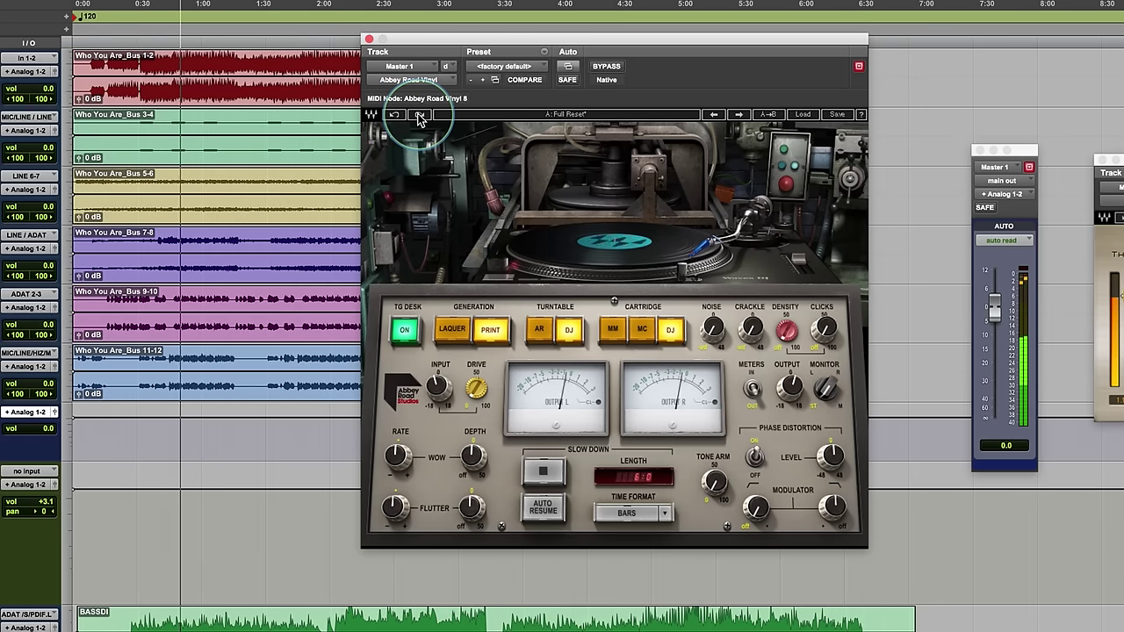
{"action": "left_click", "coordinate": [419, 117]}
{"action": "mouse_move", "coordinate": [691, 238]}
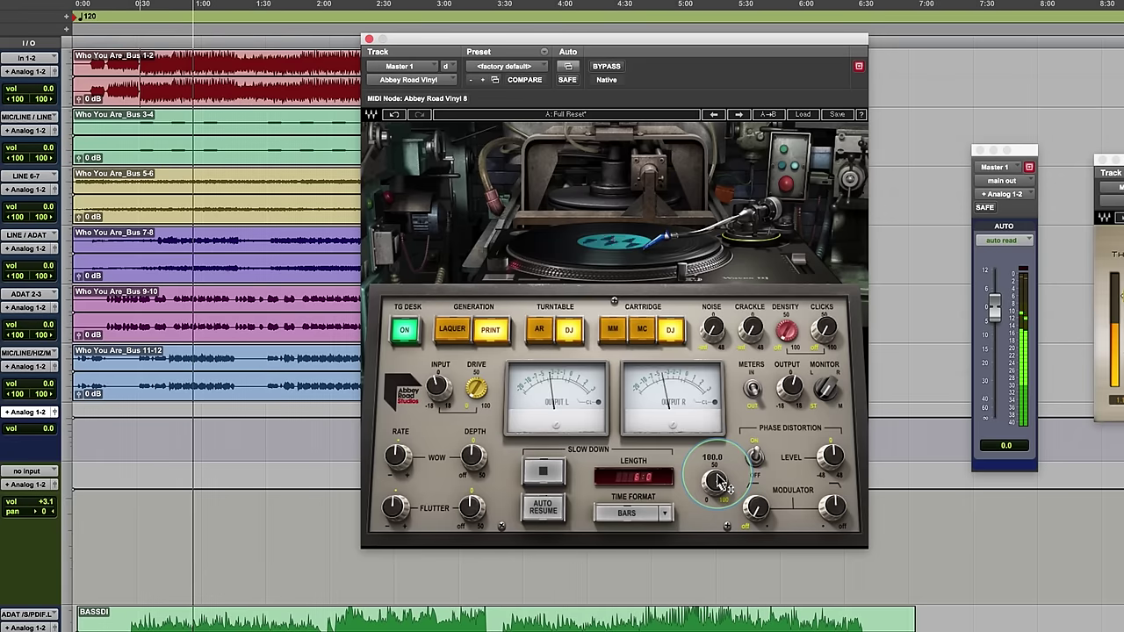
{"action": "mouse_move", "coordinate": [715, 485]}
{"action": "left_click_drag", "start_coordinate": [716, 485], "coordinate": [713, 531]}
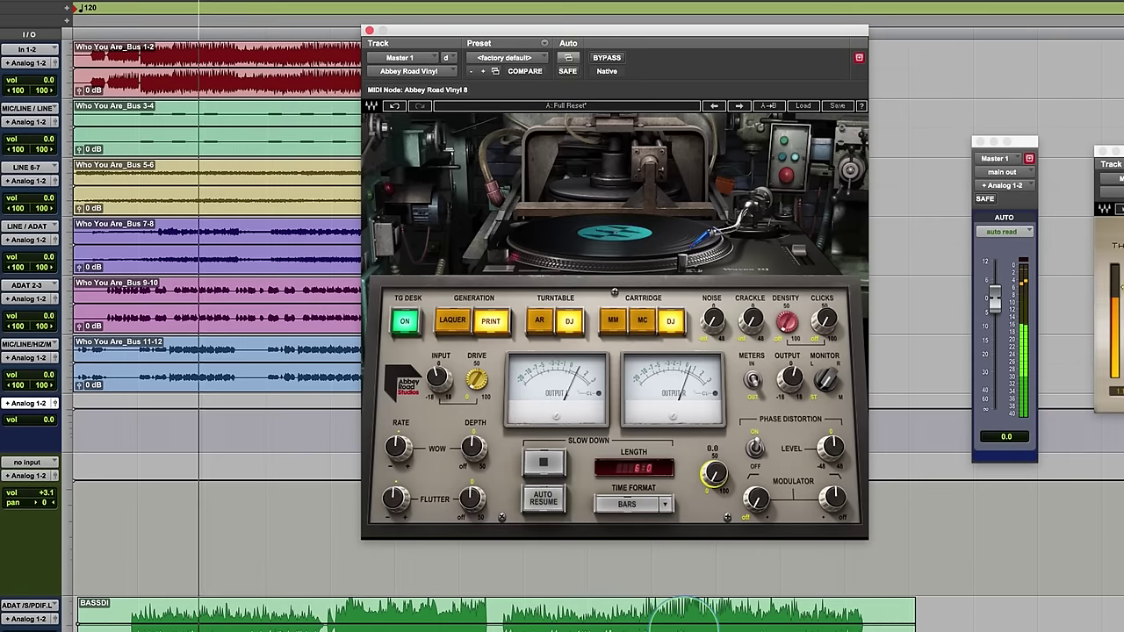
{"action": "left_click_drag", "start_coordinate": [684, 615], "coordinate": [711, 620]}
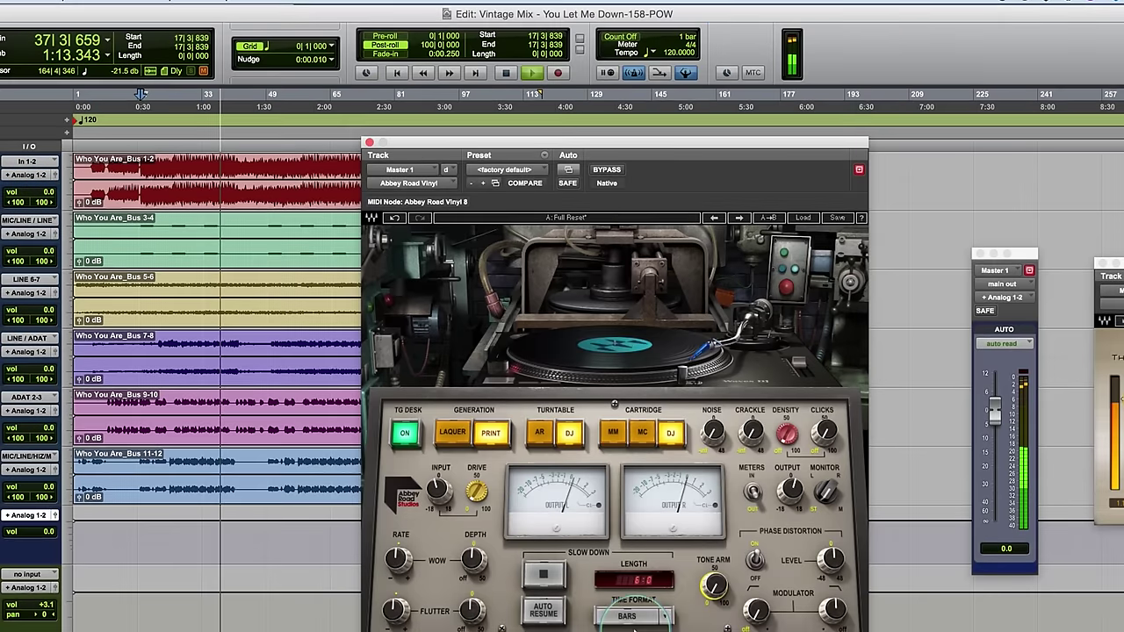
Stop playback and raise the Phase Distortion Level knob to 26.7dB
{"action": "key", "text": "space"}
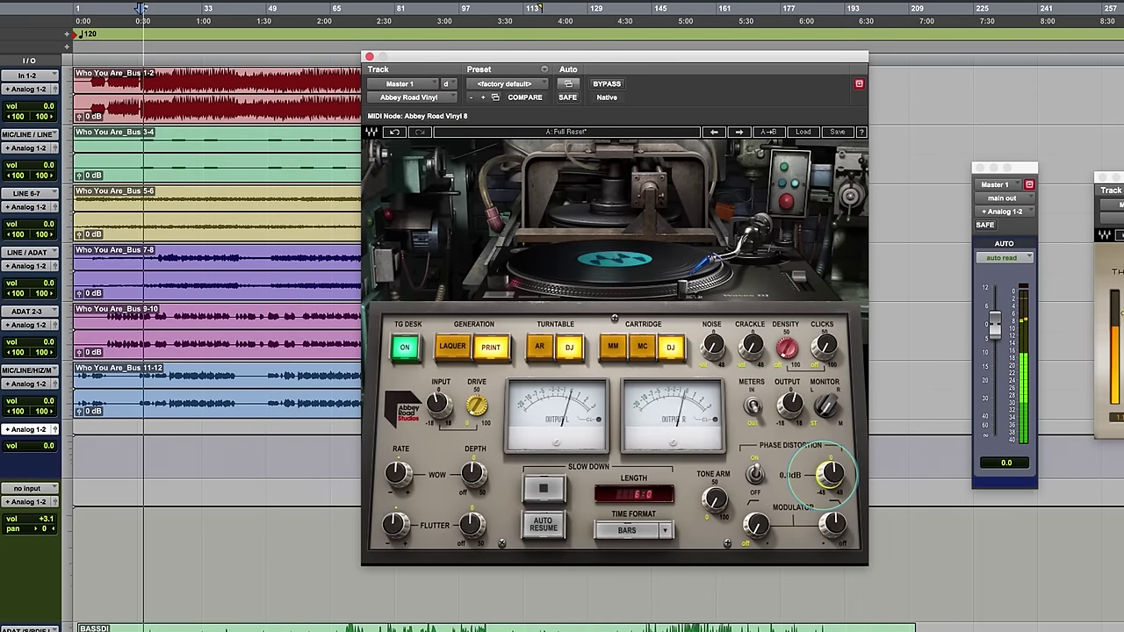
{"action": "left_click_drag", "start_coordinate": [828, 477], "coordinate": [821, 418]}
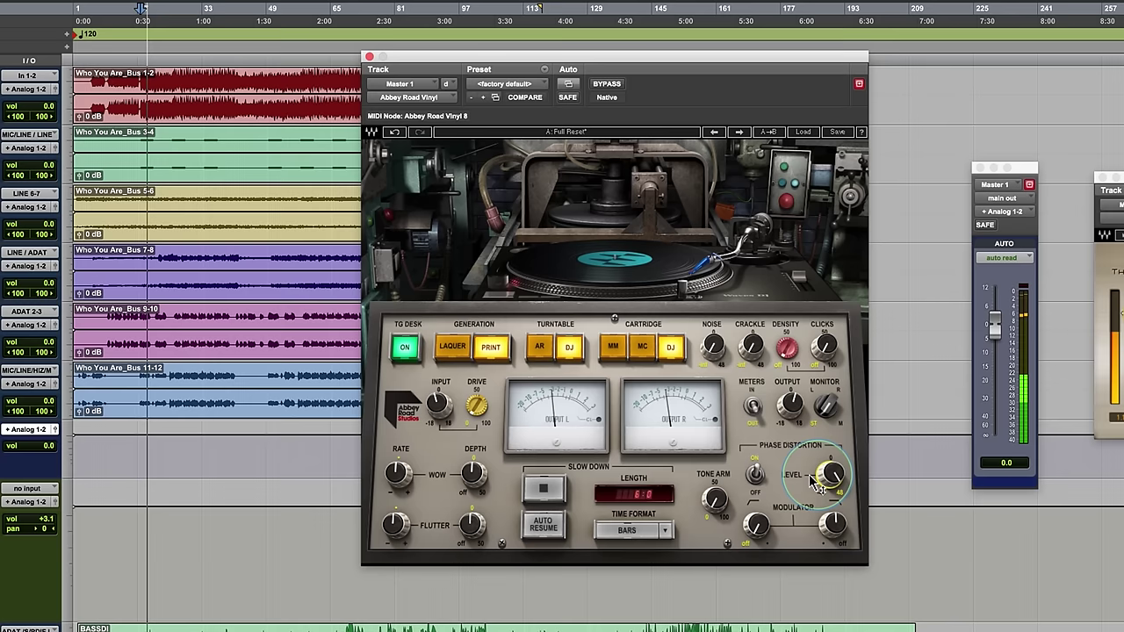
Toggle phase distortion, set modulator amounts to 25.3 and 43.1, nudge the level, then switch it on
{"action": "left_click", "coordinate": [755, 474]}
{"action": "left_click_drag", "start_coordinate": [755, 525], "coordinate": [746, 474]}
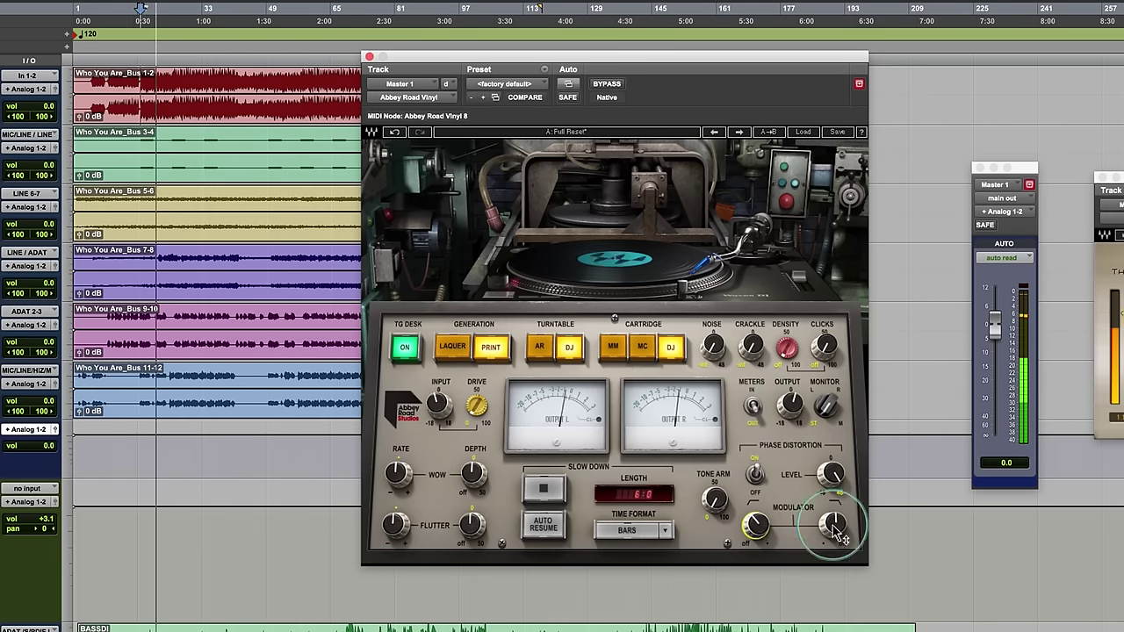
{"action": "left_click_drag", "start_coordinate": [832, 527], "coordinate": [749, 615]}
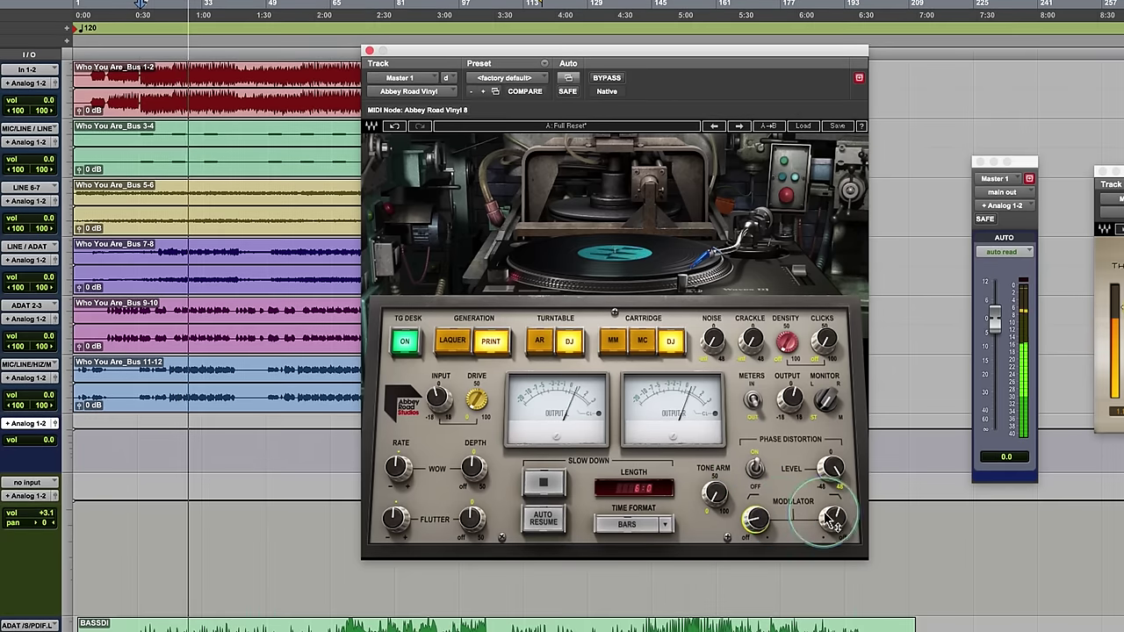
{"action": "mouse_move", "coordinate": [831, 466]}
{"action": "left_mouse_down"}
{"action": "mouse_move", "coordinate": [828, 453]}
{"action": "mouse_move", "coordinate": [827, 484]}
{"action": "left_mouse_up"}
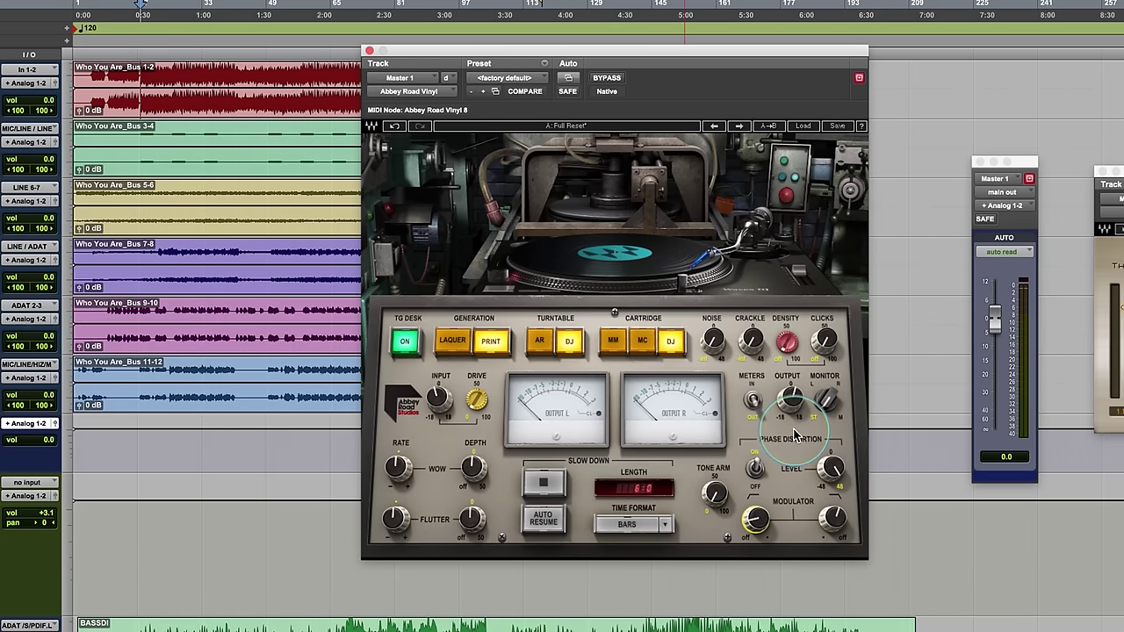
{"action": "left_click", "coordinate": [755, 469]}
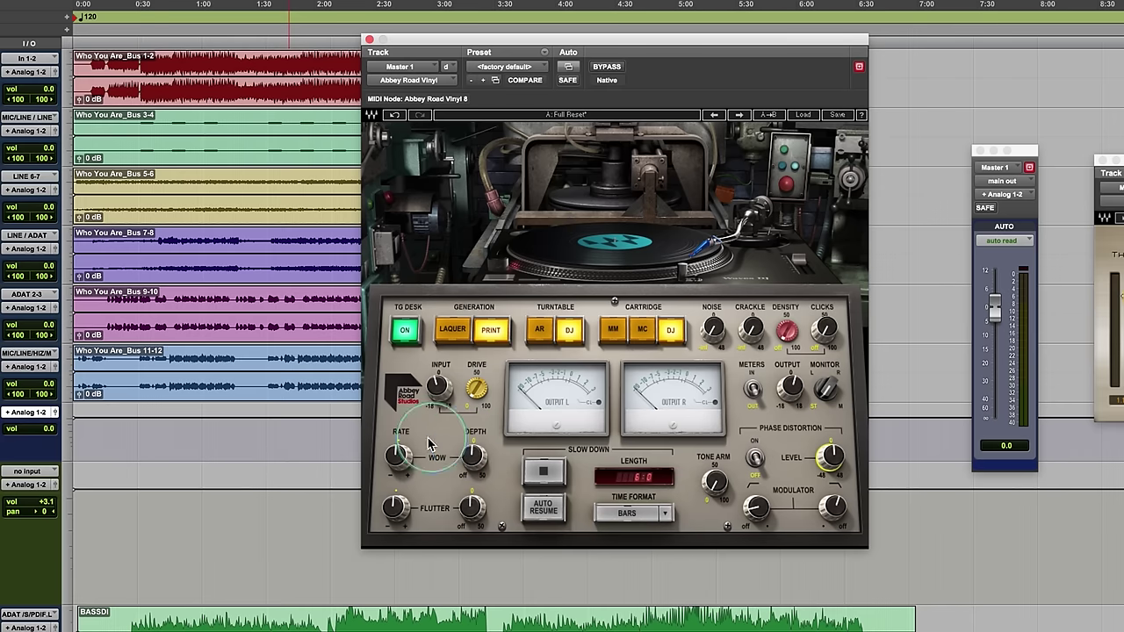
Start playback, raise Wow Depth to about 38 and sweep Wow Rate to settle near 45
{"action": "key", "text": "space"}
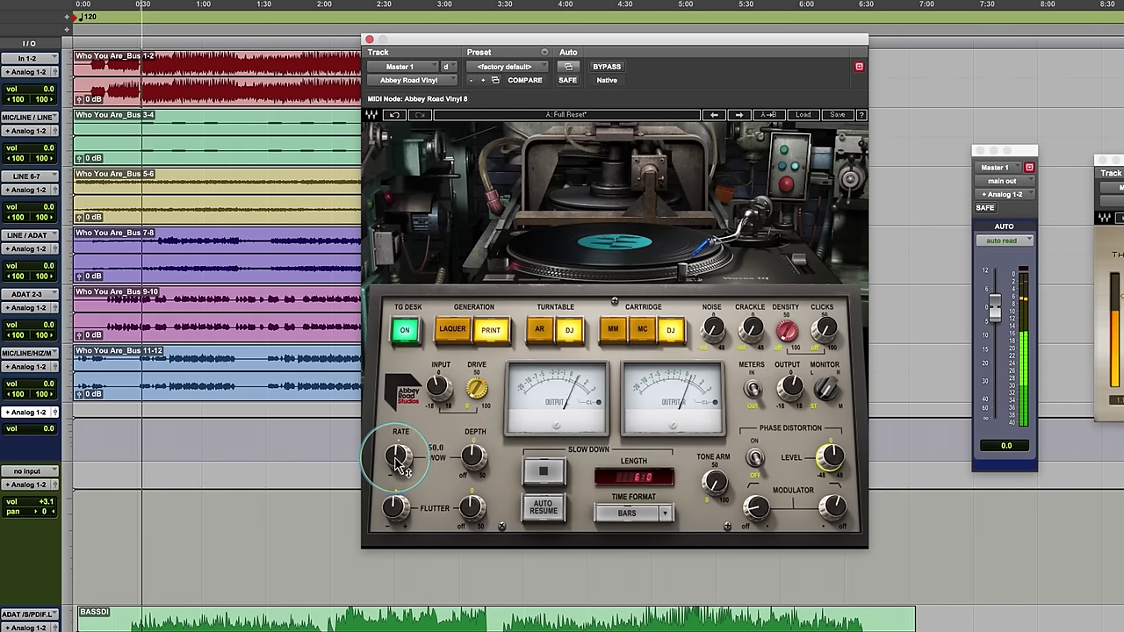
{"action": "left_click_drag", "start_coordinate": [455, 456], "coordinate": [448, 382]}
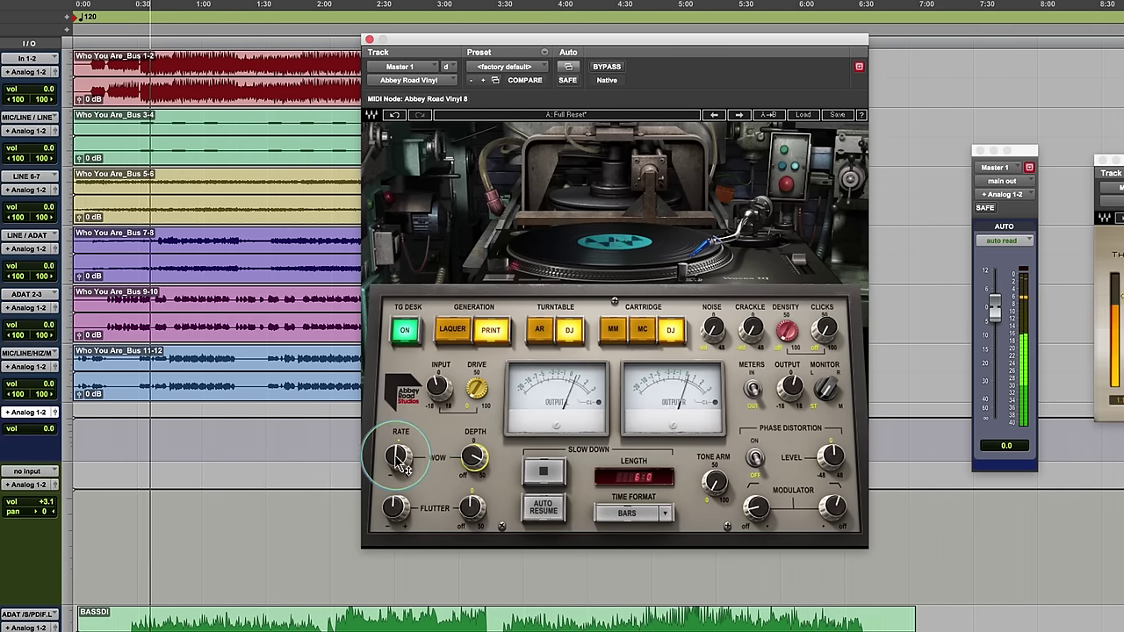
{"action": "left_click_drag", "start_coordinate": [390, 474], "coordinate": [387, 497]}
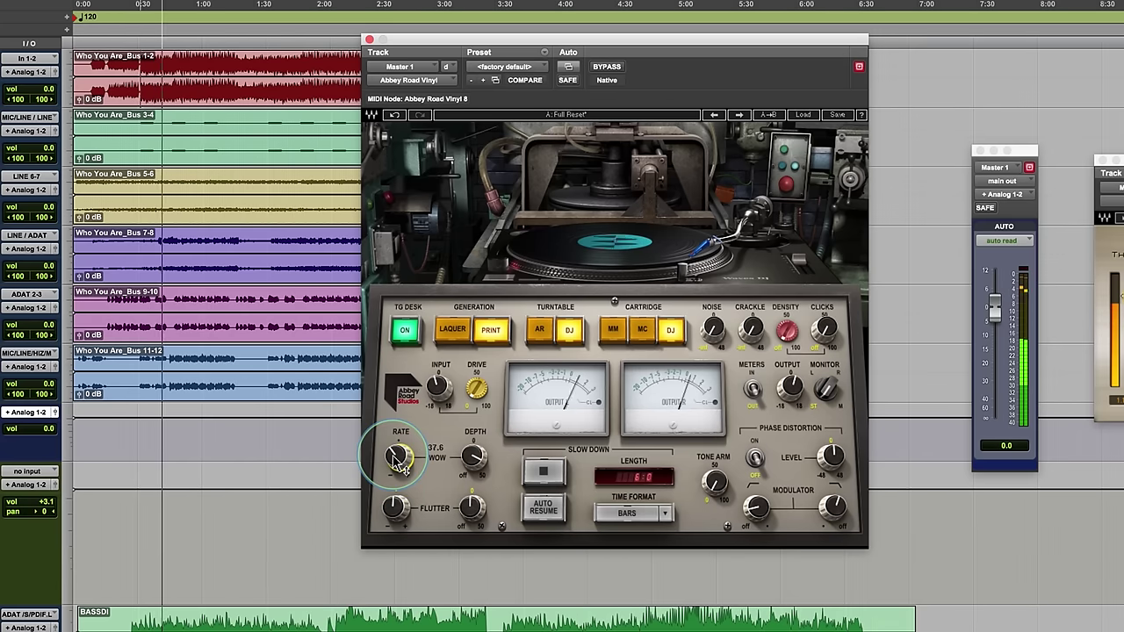
{"action": "left_click_drag", "start_coordinate": [397, 457], "coordinate": [389, 360]}
{"action": "left_click_drag", "start_coordinate": [400, 461], "coordinate": [394, 524]}
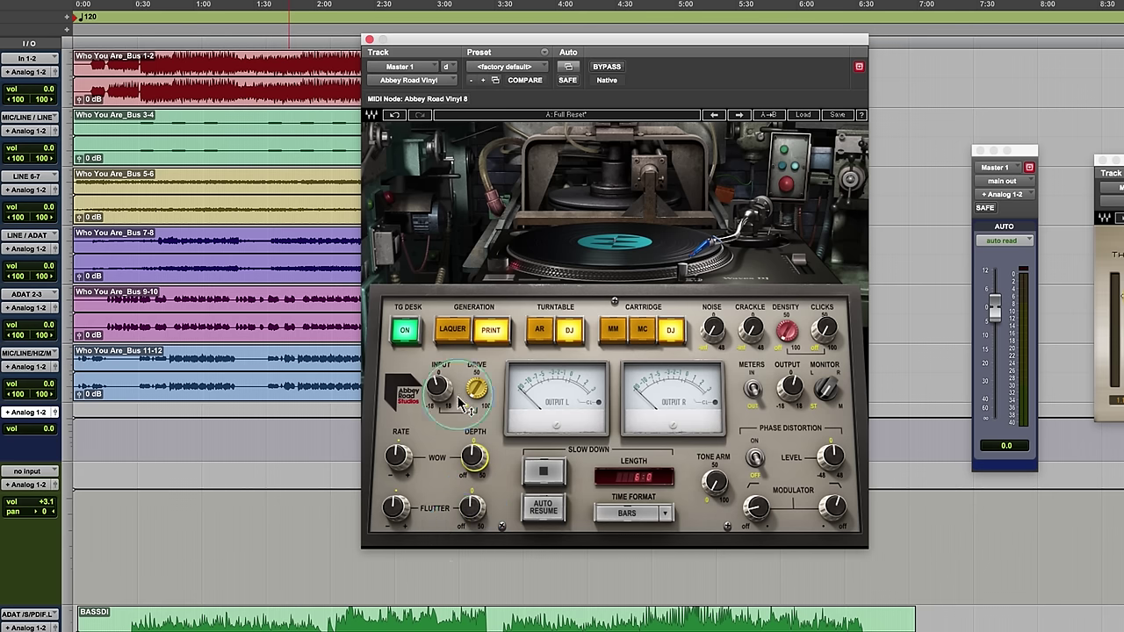
Dial in flutter, ending at Flutter Depth 24.4 and Flutter Rate 39.4
{"action": "left_click_drag", "start_coordinate": [470, 510], "coordinate": [472, 506]}
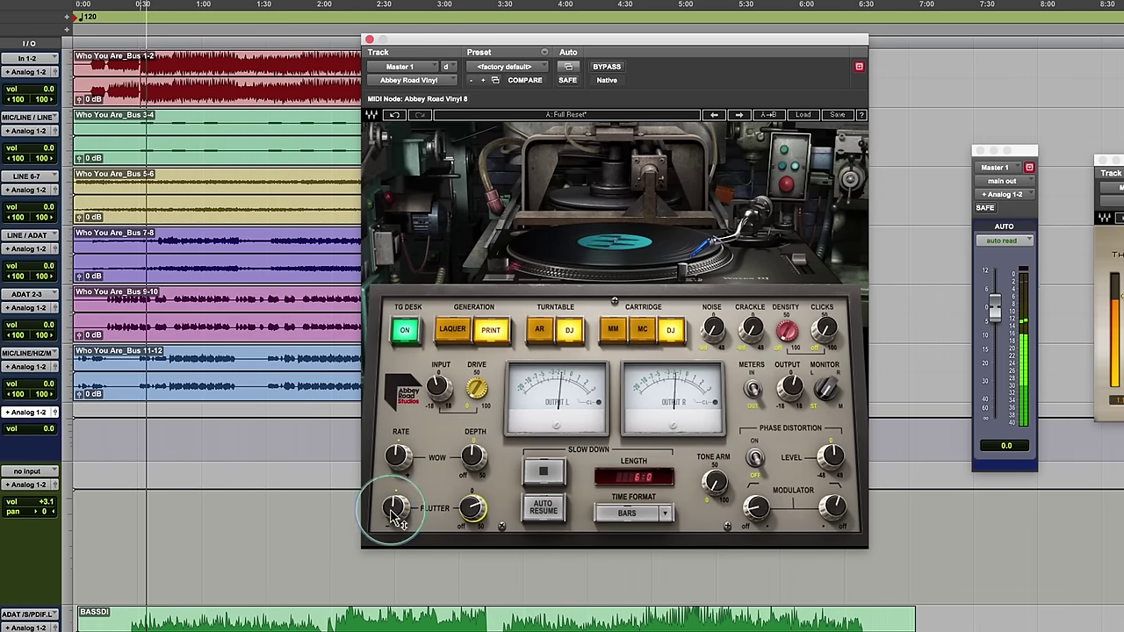
{"action": "mouse_move", "coordinate": [397, 520]}
{"action": "left_mouse_down"}
{"action": "mouse_move", "coordinate": [389, 481]}
{"action": "mouse_move", "coordinate": [395, 518]}
{"action": "left_mouse_up"}
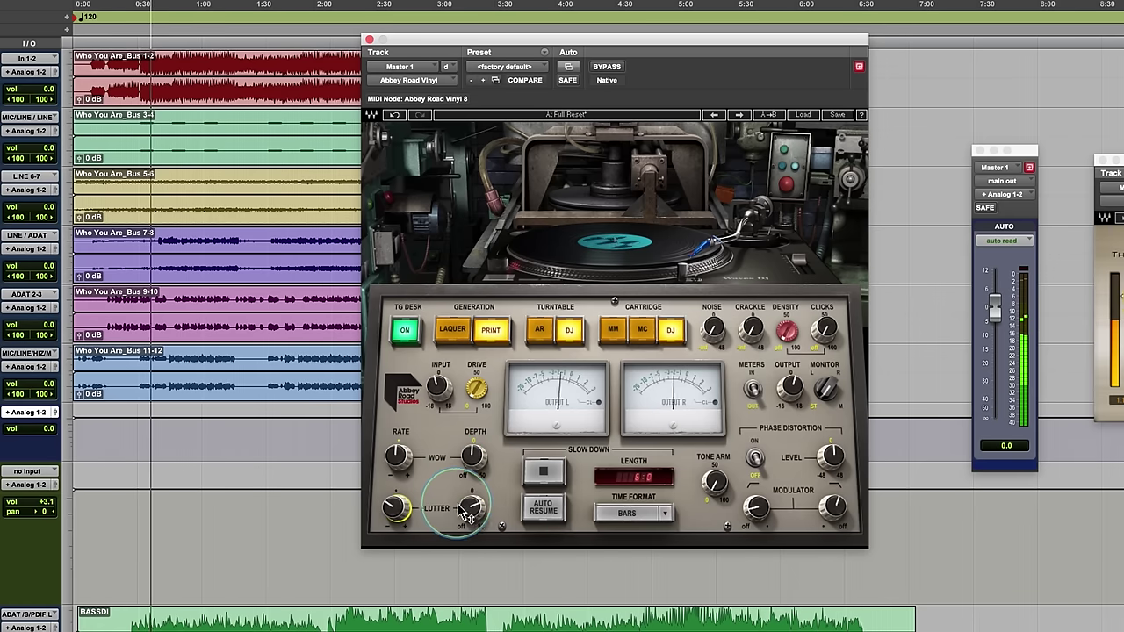
{"action": "left_click_drag", "start_coordinate": [467, 516], "coordinate": [472, 503]}
{"action": "mouse_move", "coordinate": [389, 514]}
{"action": "left_mouse_down"}
{"action": "mouse_move", "coordinate": [394, 459]}
{"action": "mouse_move", "coordinate": [397, 513]}
{"action": "left_mouse_up"}
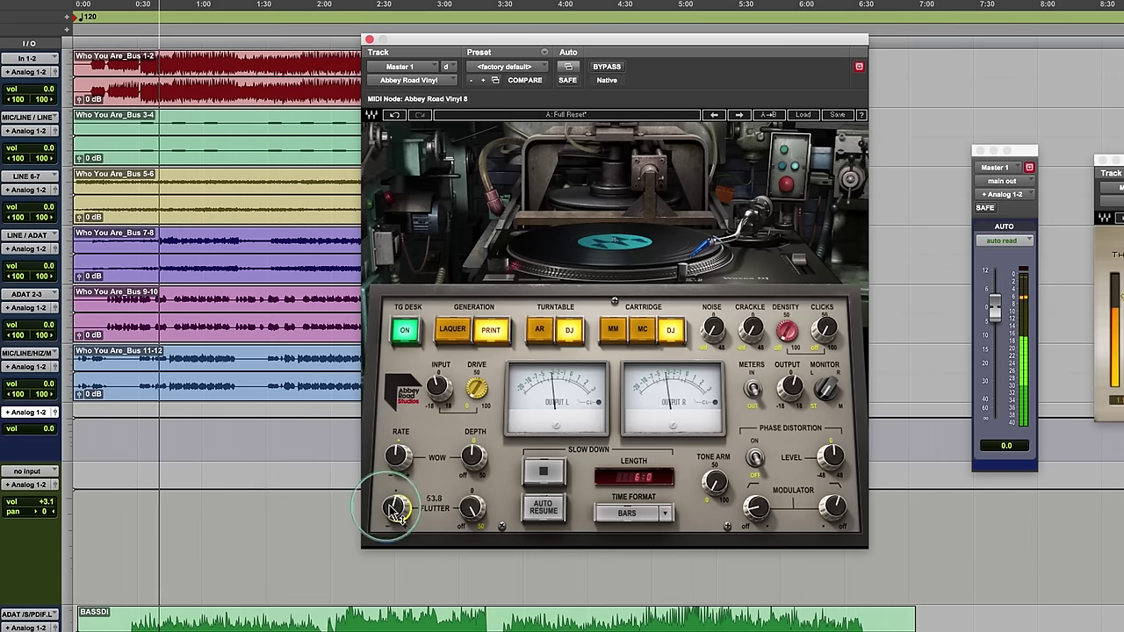
{"action": "left_click_drag", "start_coordinate": [471, 507], "coordinate": [461, 596]}
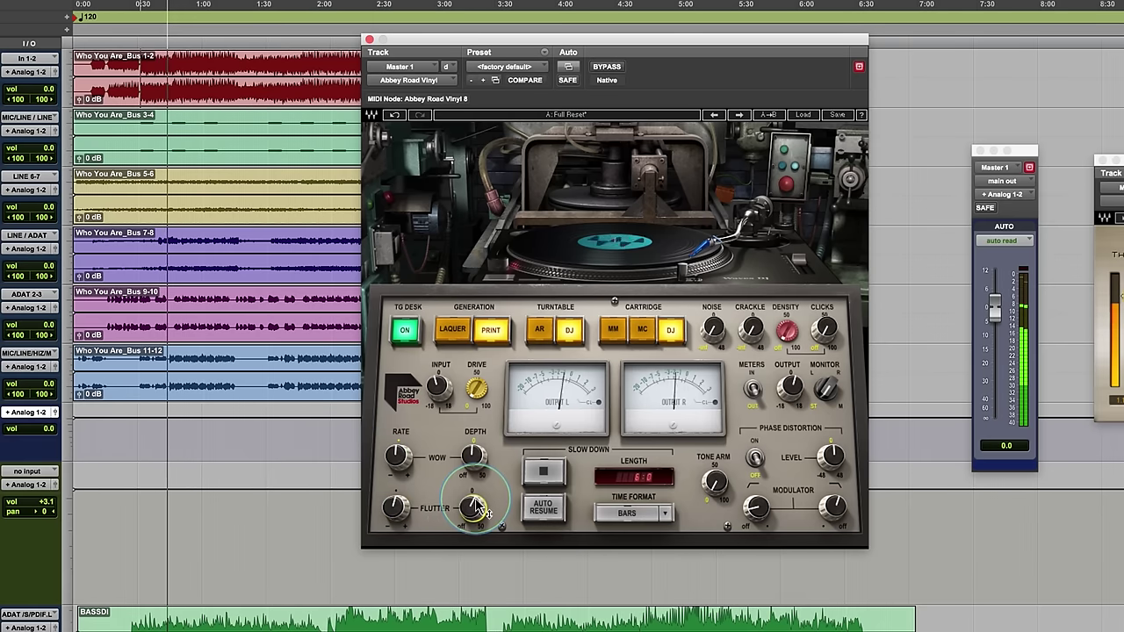
{"action": "left_click_drag", "start_coordinate": [389, 510], "coordinate": [397, 513]}
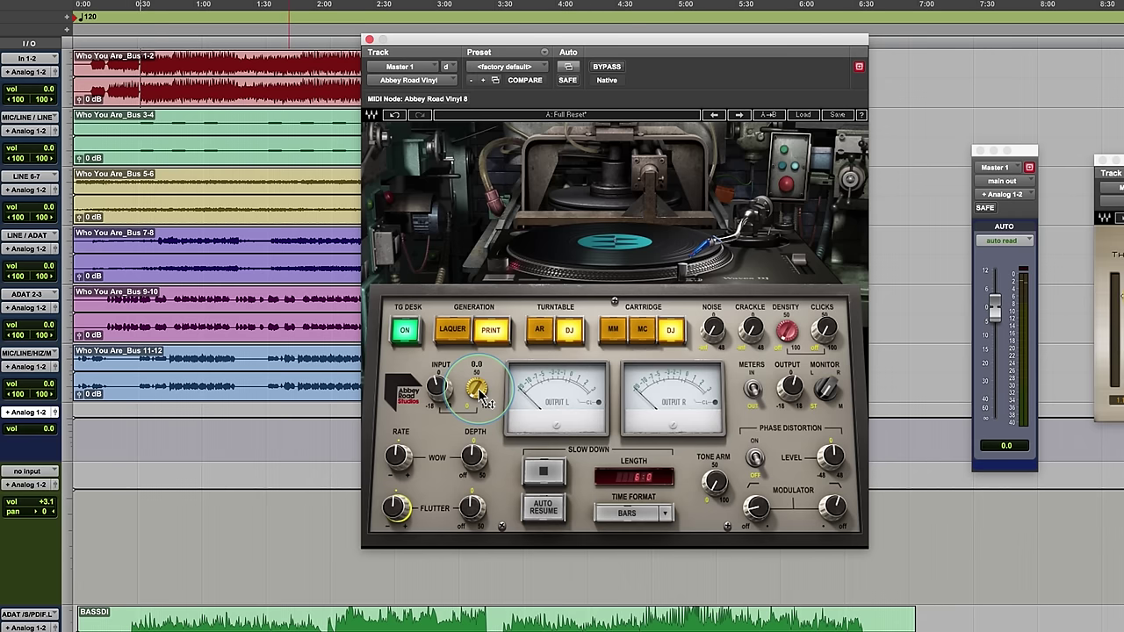
Push the yellow Drive knob up to 100.0, then settle it back around 48
{"action": "left_click_drag", "start_coordinate": [482, 402], "coordinate": [453, 98]}
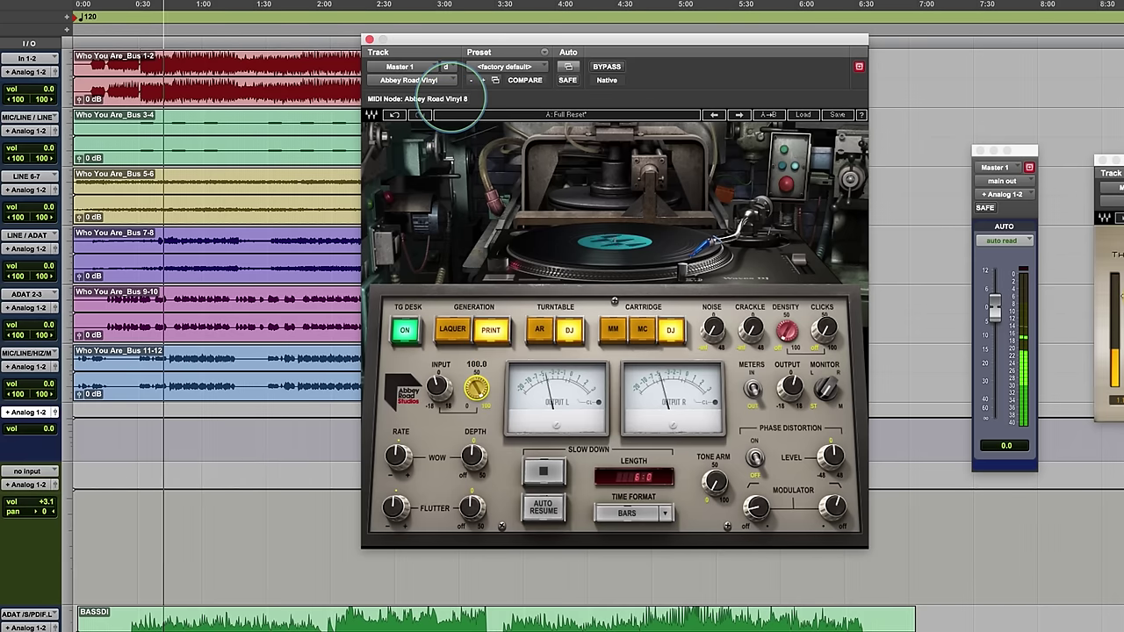
{"action": "left_click_drag", "start_coordinate": [451, 100], "coordinate": [439, 188]}
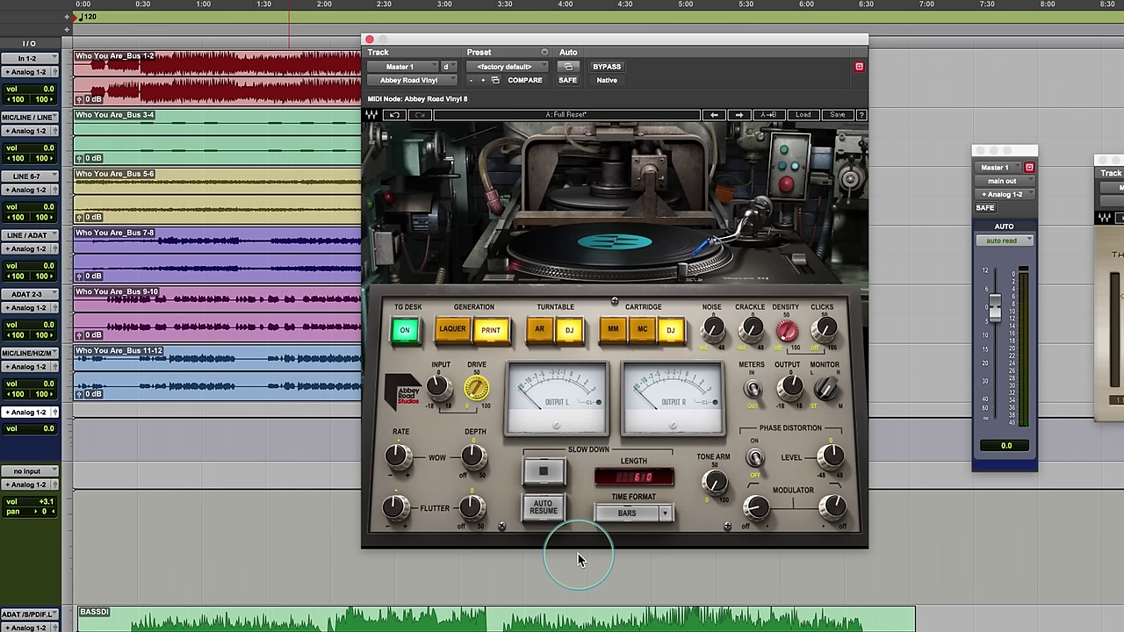
Switch generation from Print to Lacquer, try MM and DJ cartridges, and A/B with plugin bypass
{"action": "left_click", "coordinate": [453, 332]}
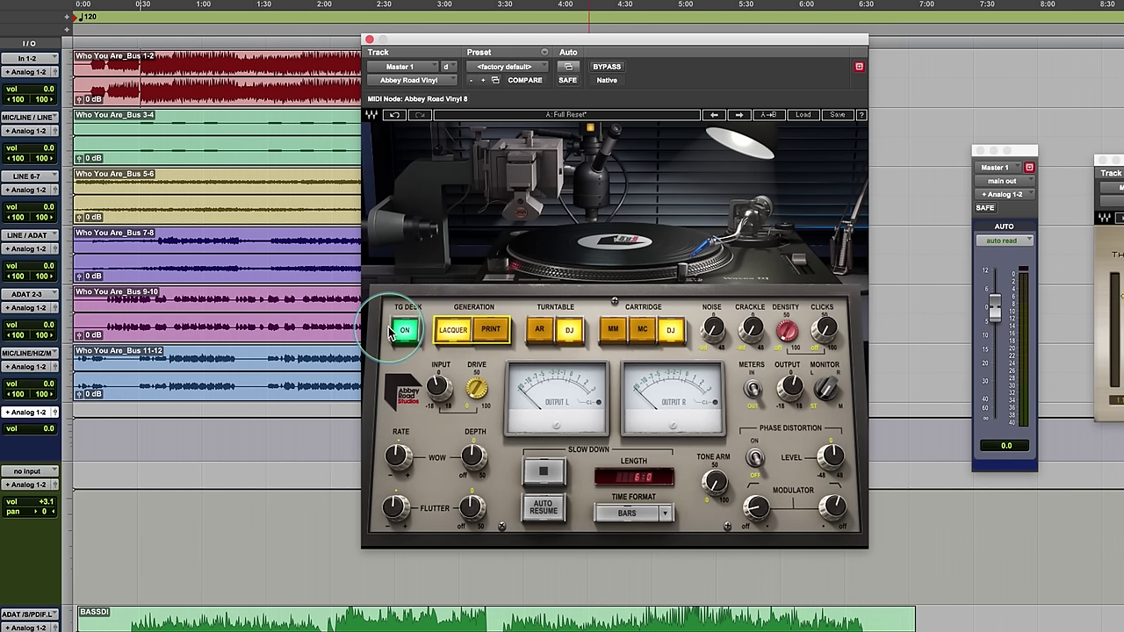
{"action": "left_click", "coordinate": [606, 333]}
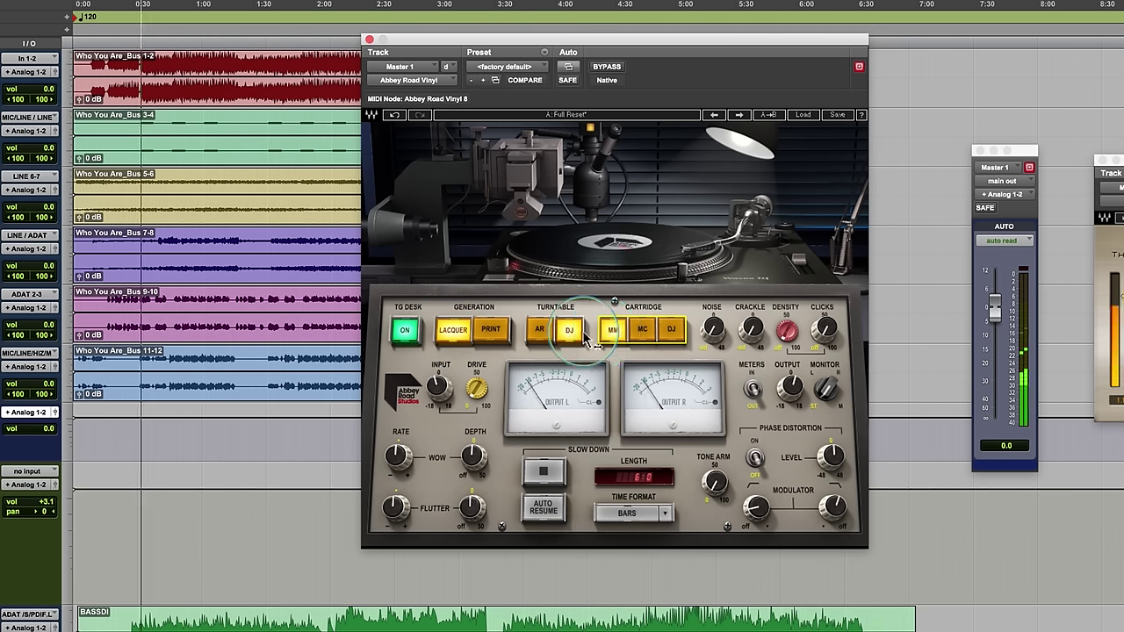
{"action": "left_click", "coordinate": [541, 331]}
{"action": "left_click", "coordinate": [673, 332]}
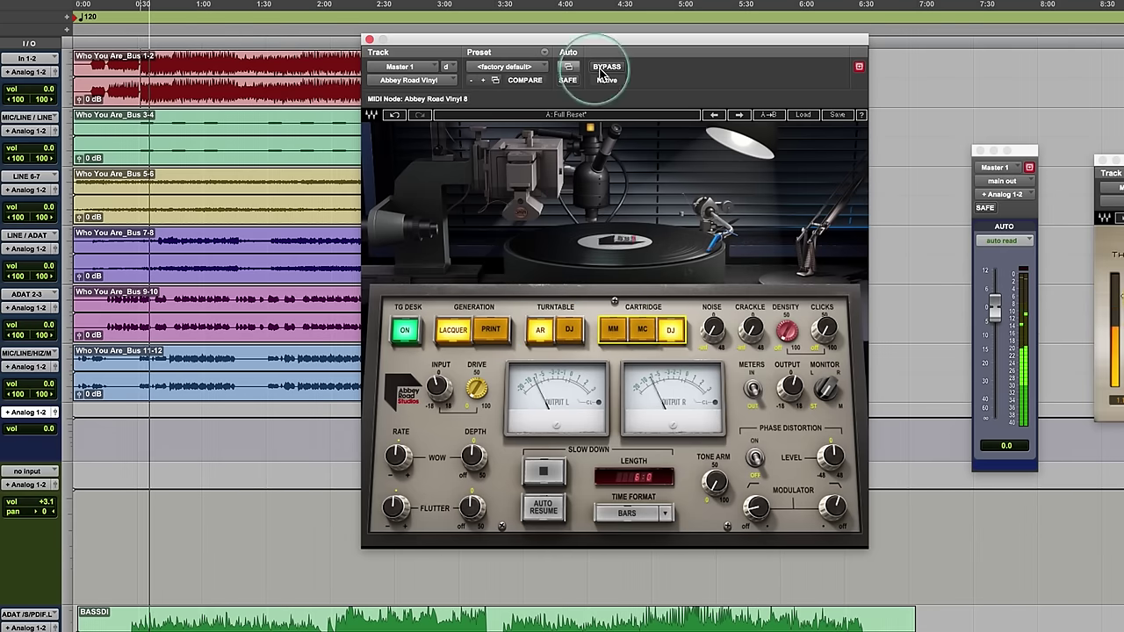
{"action": "left_click", "coordinate": [608, 68]}
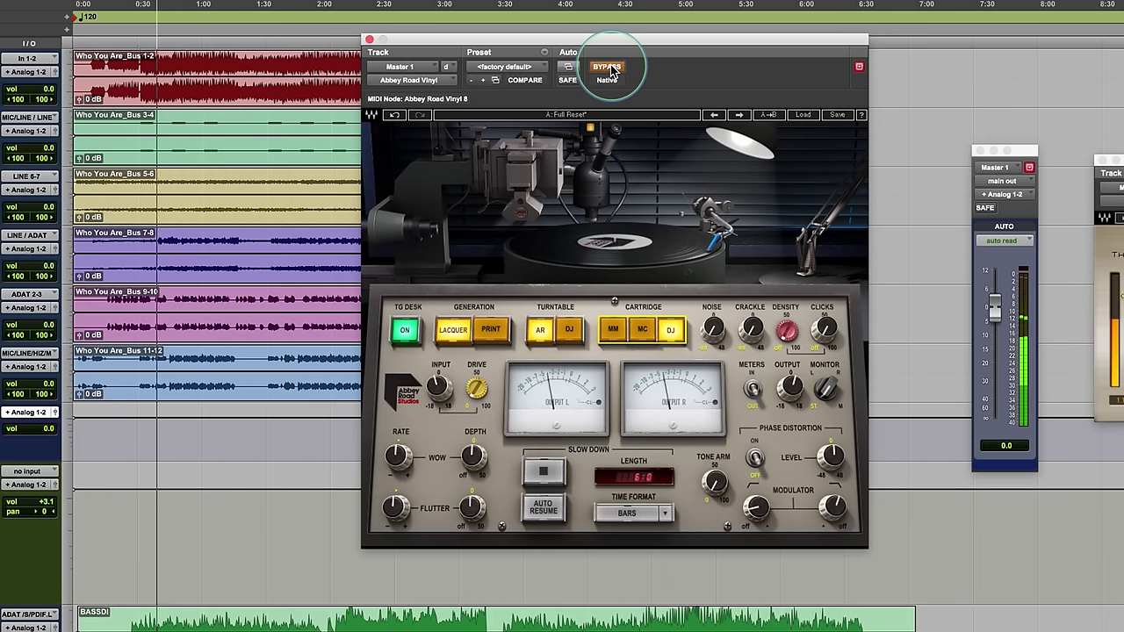
{"action": "left_click", "coordinate": [608, 67]}
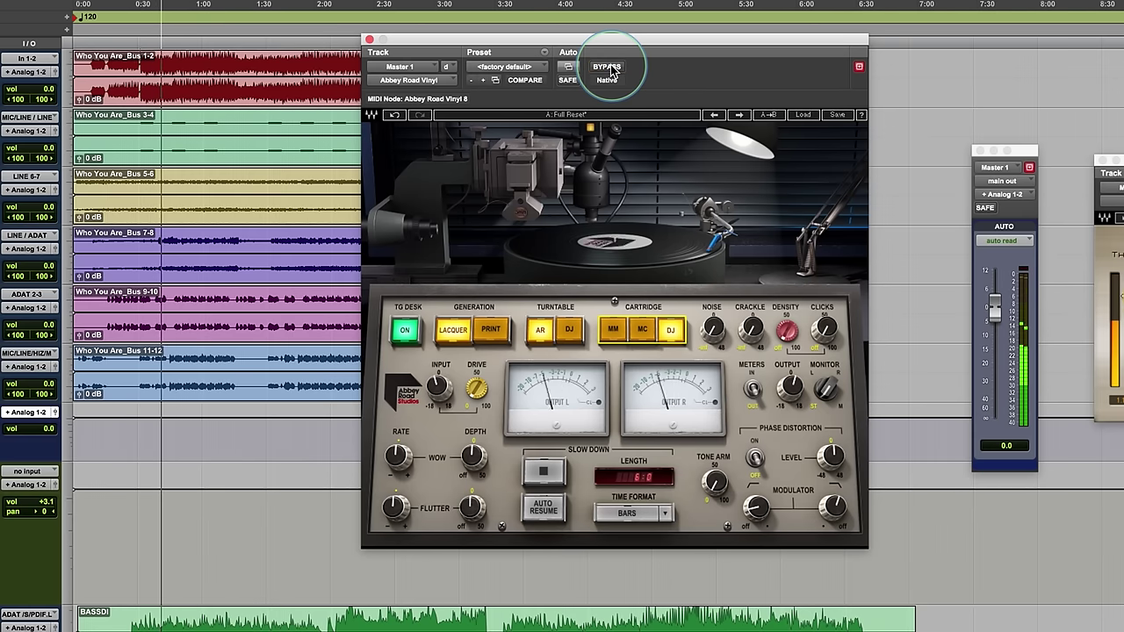
Cycle the cartridge through MC, MM, DJ and back to MC, then A/B with bypass
{"action": "left_click", "coordinate": [642, 330]}
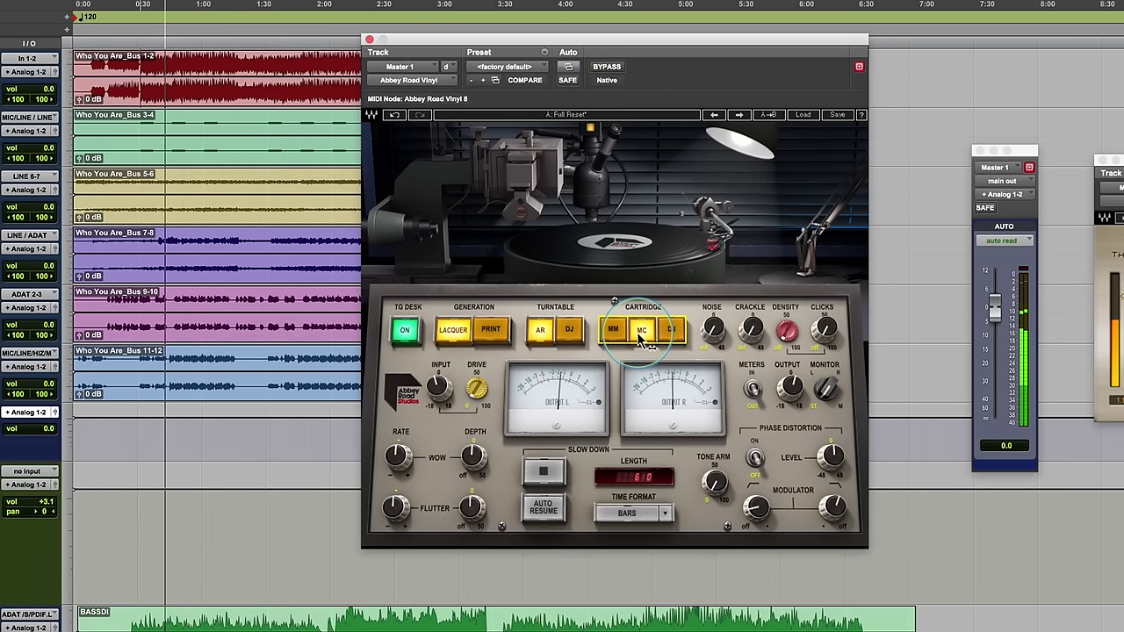
{"action": "left_click", "coordinate": [614, 331]}
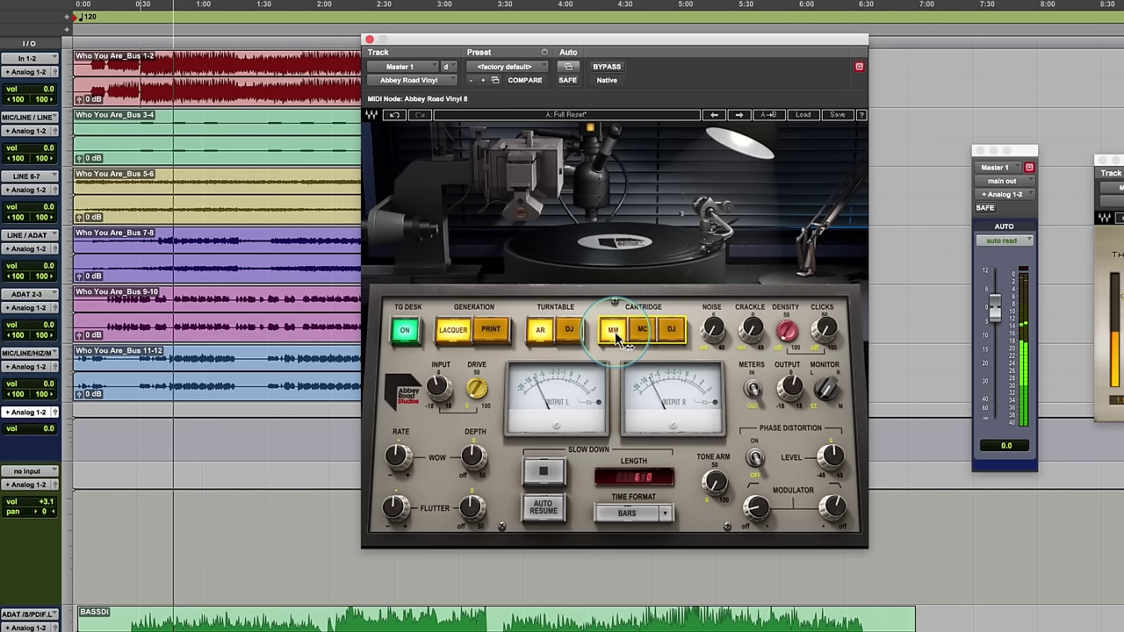
{"action": "left_click", "coordinate": [646, 335]}
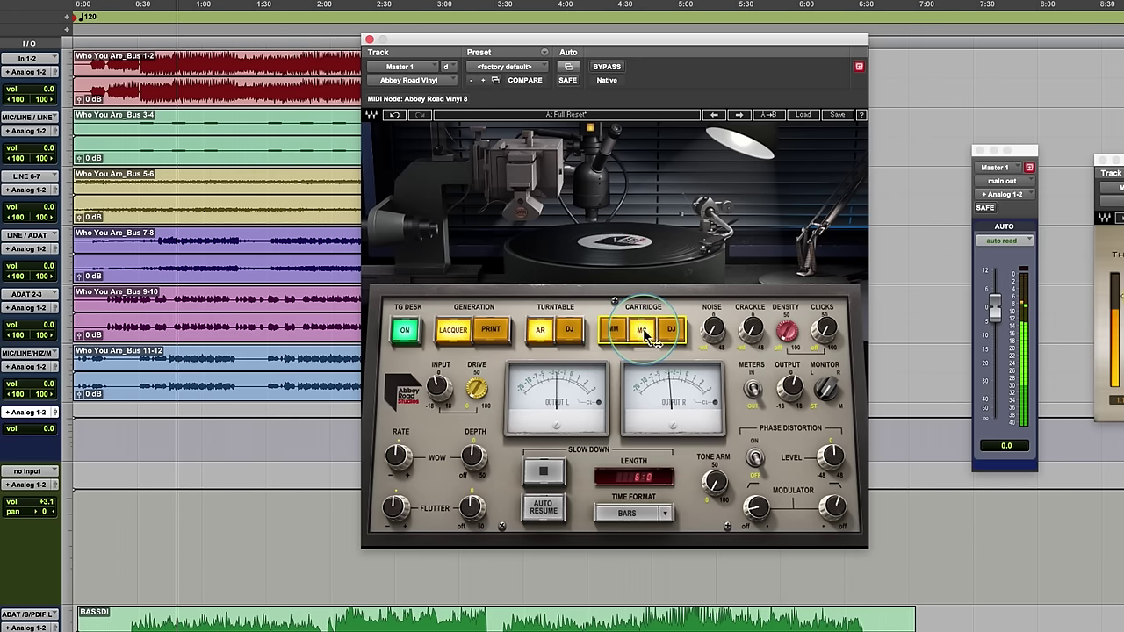
{"action": "left_click", "coordinate": [673, 334]}
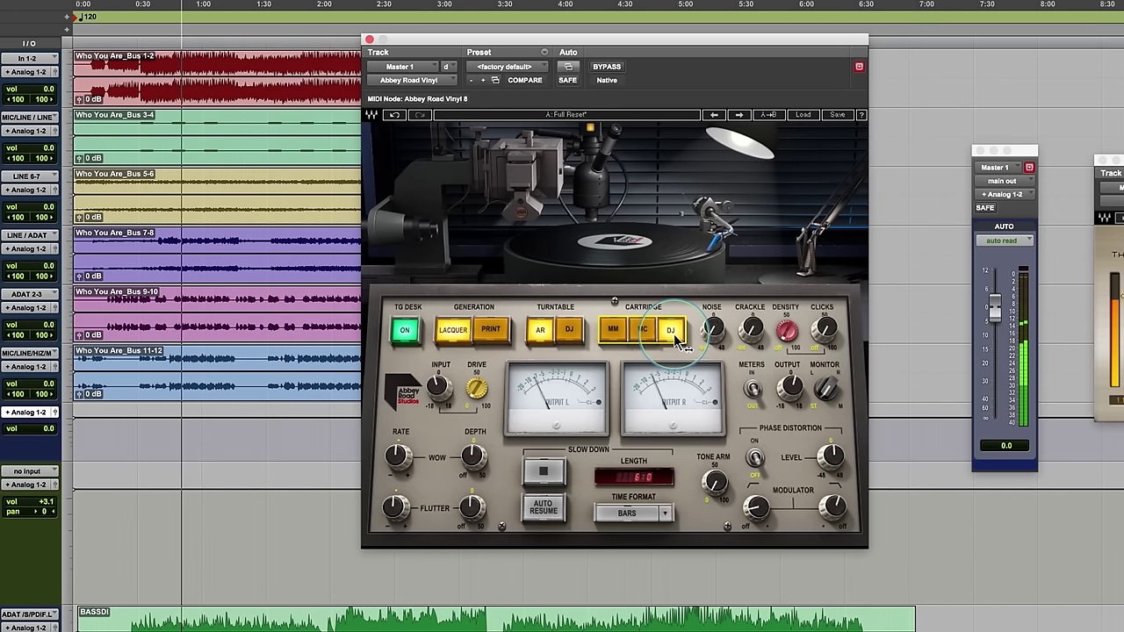
{"action": "left_click", "coordinate": [657, 332]}
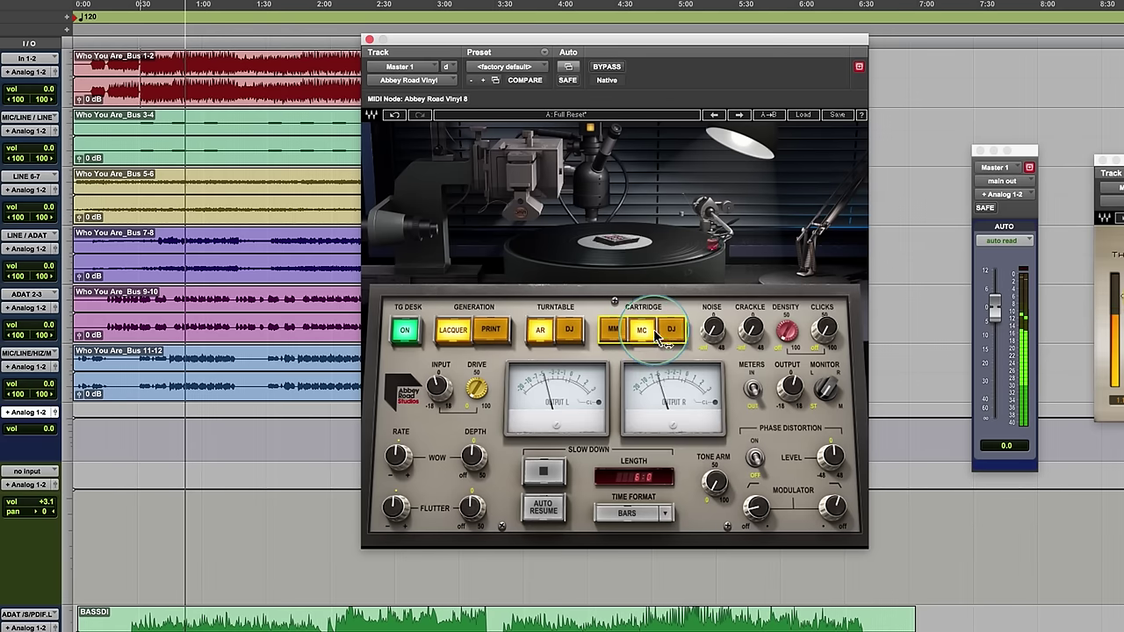
{"action": "left_click", "coordinate": [607, 67]}
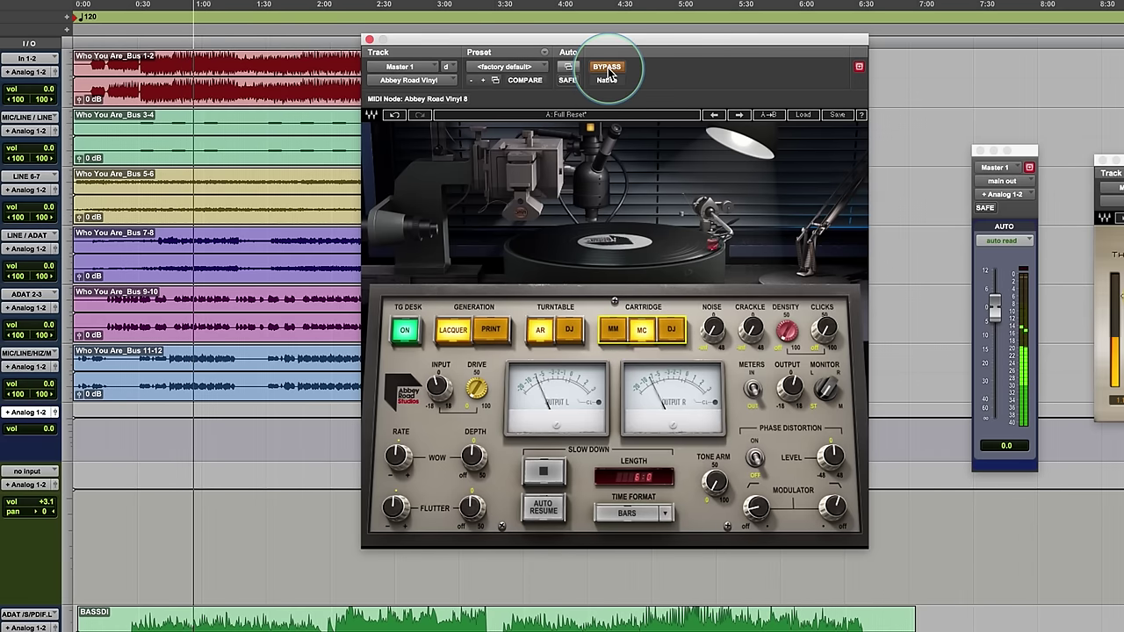
{"action": "left_click", "coordinate": [607, 68]}
Alternate between DJ and AR turntables while auditioning the DJ and MC cartridges
{"action": "left_click", "coordinate": [570, 329]}
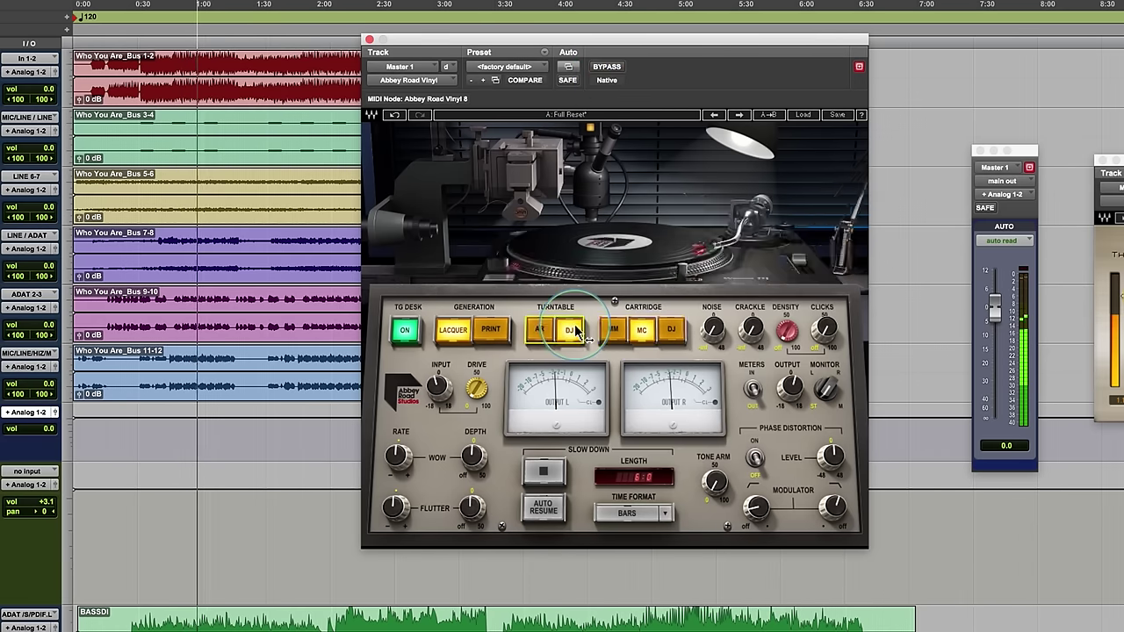
{"action": "left_click", "coordinate": [672, 330]}
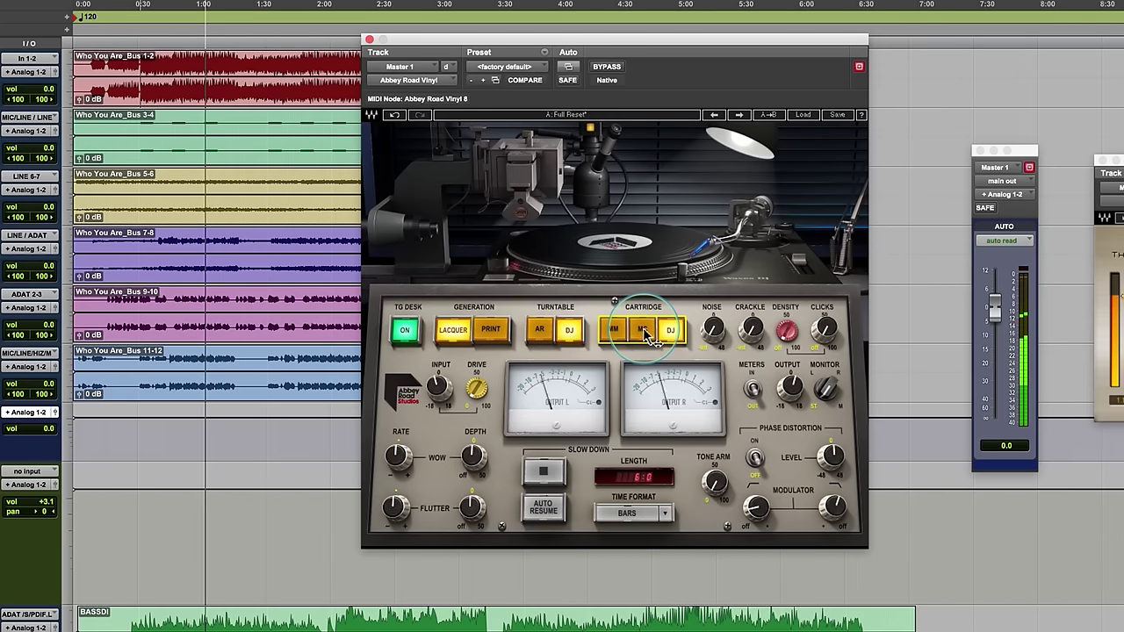
{"action": "left_click", "coordinate": [643, 334]}
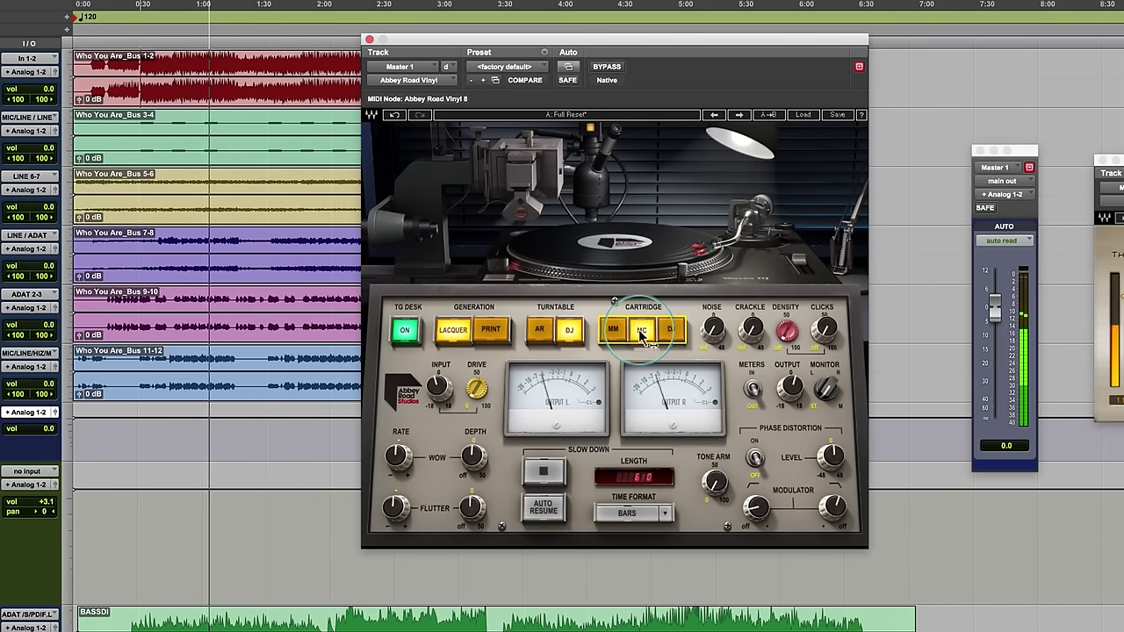
{"action": "left_click", "coordinate": [541, 334]}
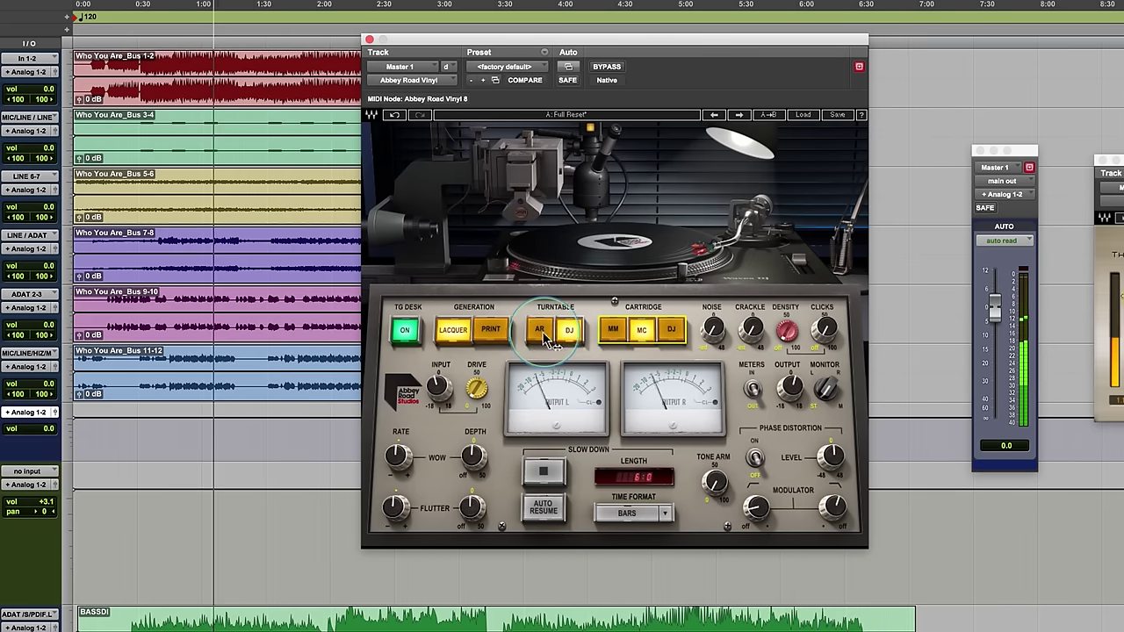
{"action": "left_click", "coordinate": [569, 334]}
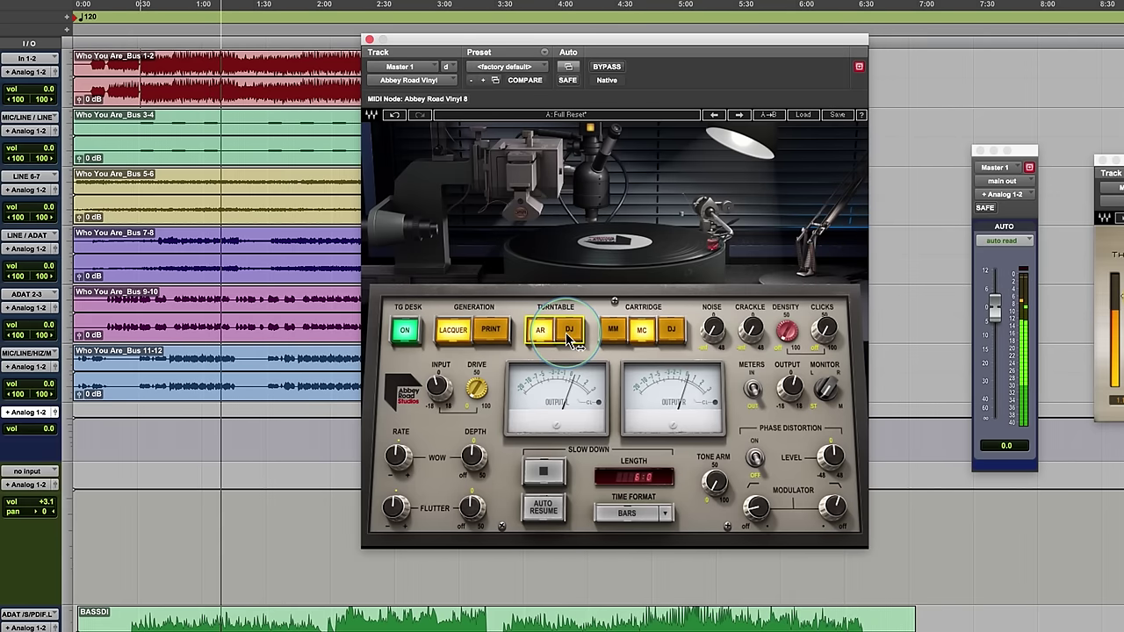
{"action": "left_click", "coordinate": [666, 331]}
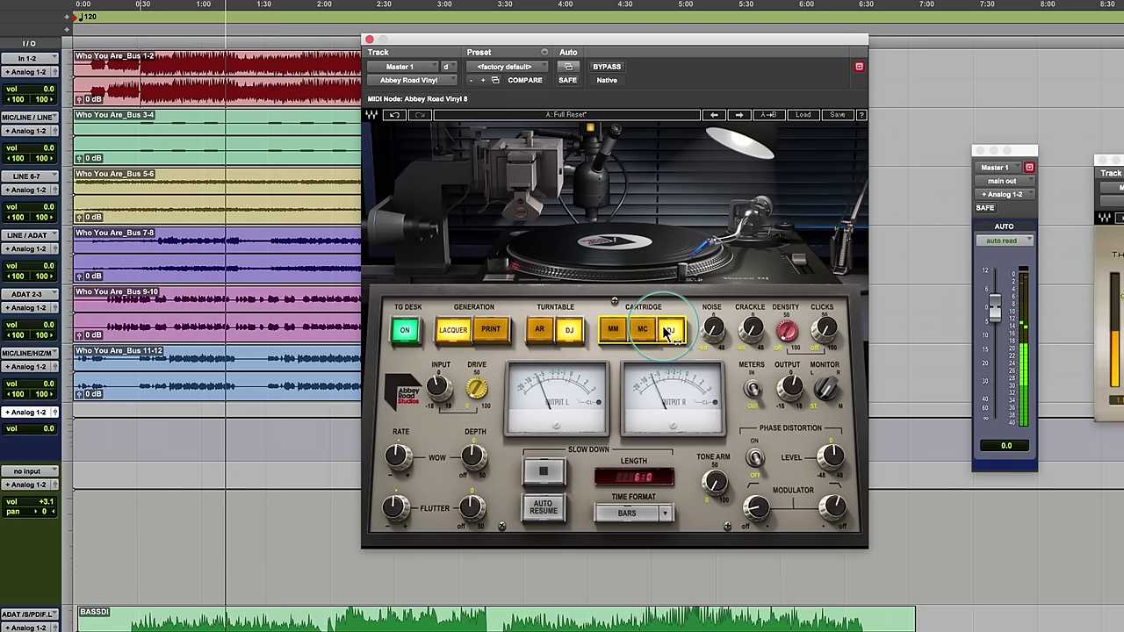
{"action": "left_click", "coordinate": [663, 330]}
Compare cartridge models again, landing on MC, then try AR and finish on the DJ turntable
{"action": "left_click", "coordinate": [650, 339]}
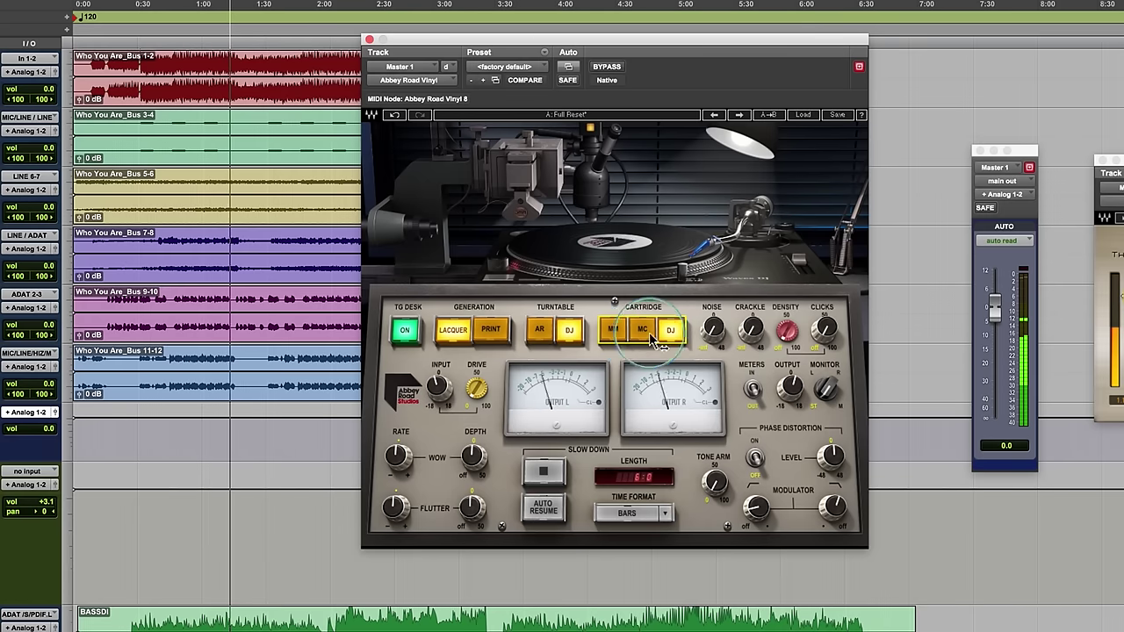
{"action": "left_click", "coordinate": [644, 331]}
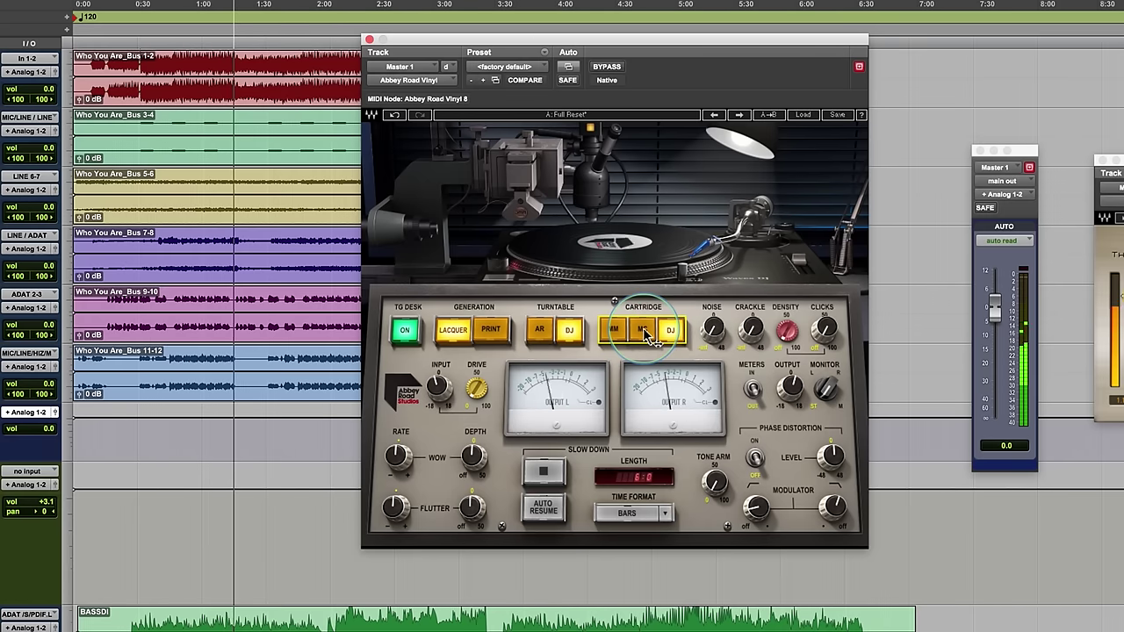
{"action": "left_click", "coordinate": [652, 335]}
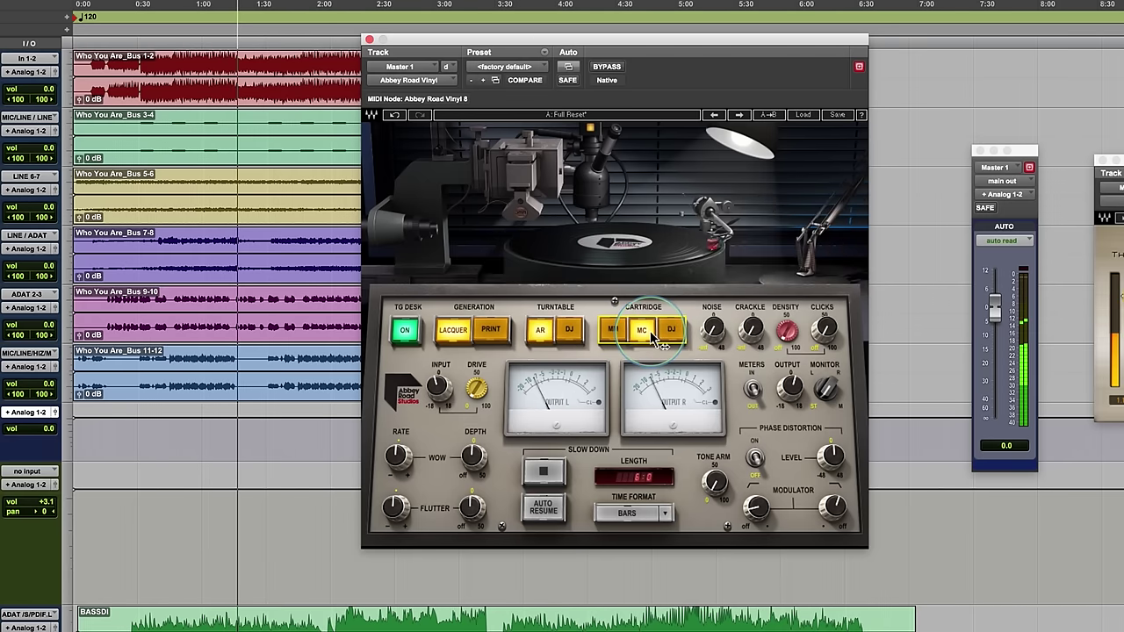
{"action": "left_click", "coordinate": [650, 338]}
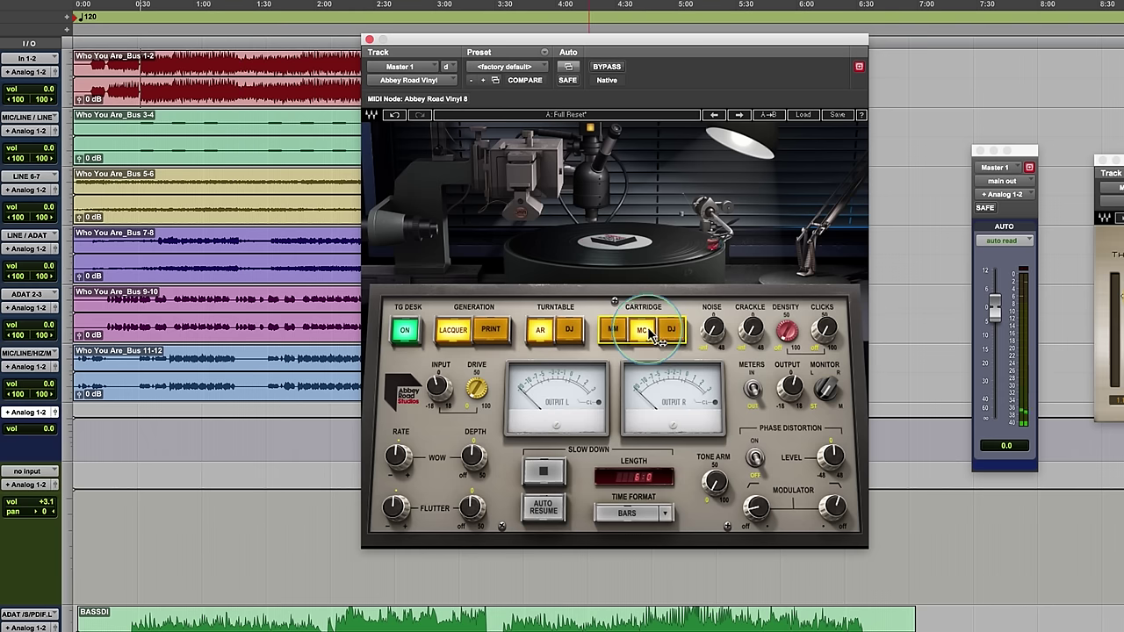
{"action": "left_click", "coordinate": [529, 346]}
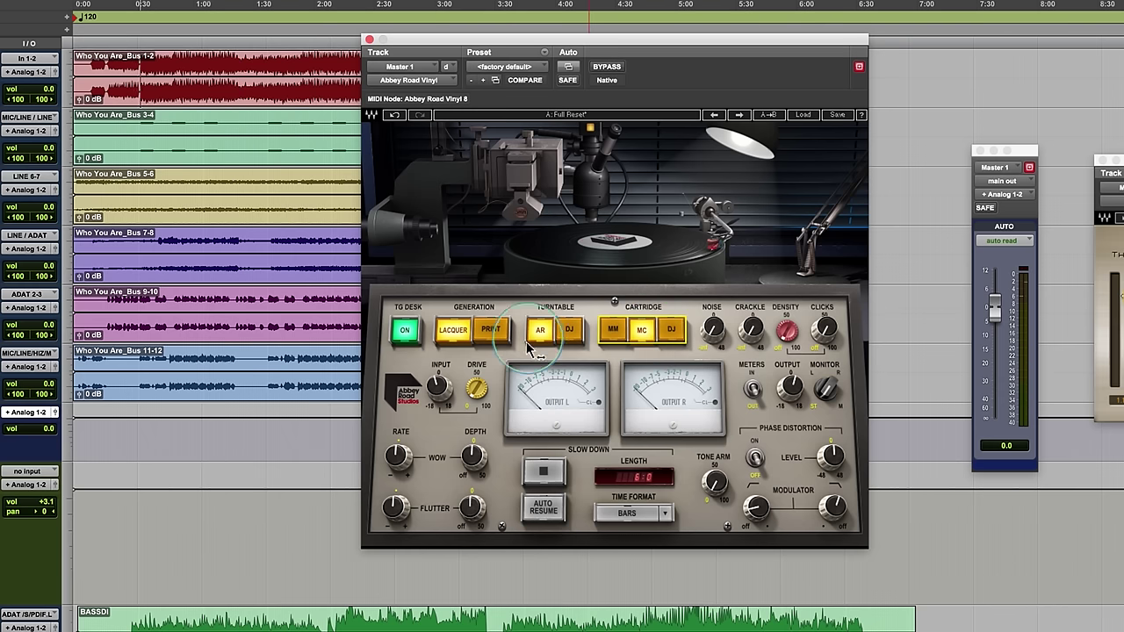
{"action": "left_click", "coordinate": [577, 339]}
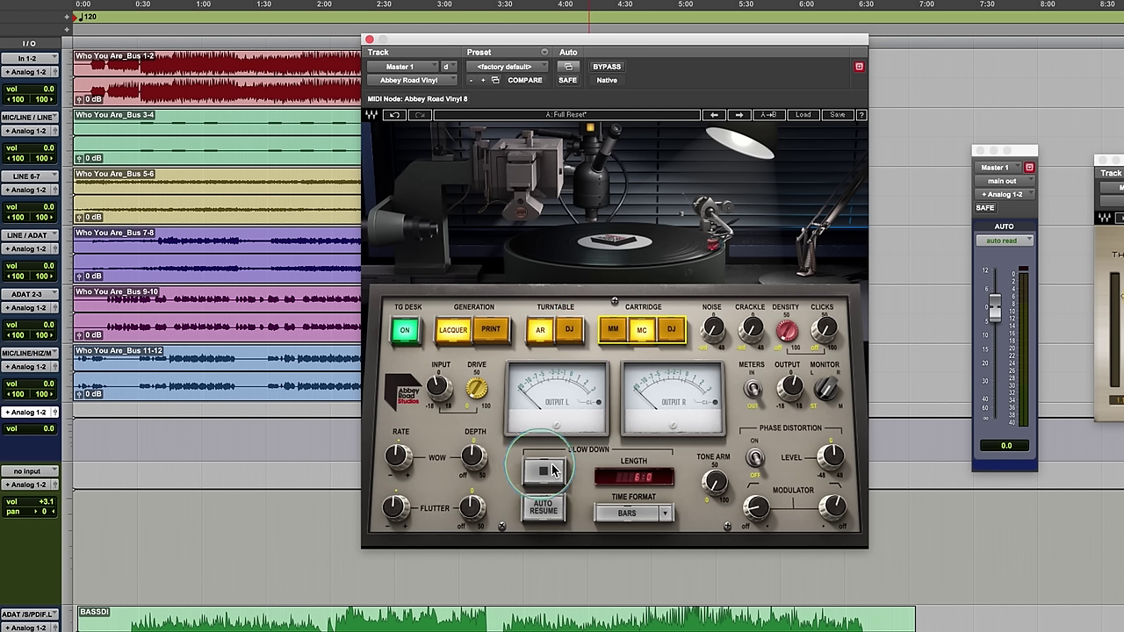
Re-set the slow-down length by dragging and entering 6, keeping the time format in Bars
{"action": "left_click_drag", "start_coordinate": [639, 481], "coordinate": [666, 96]}
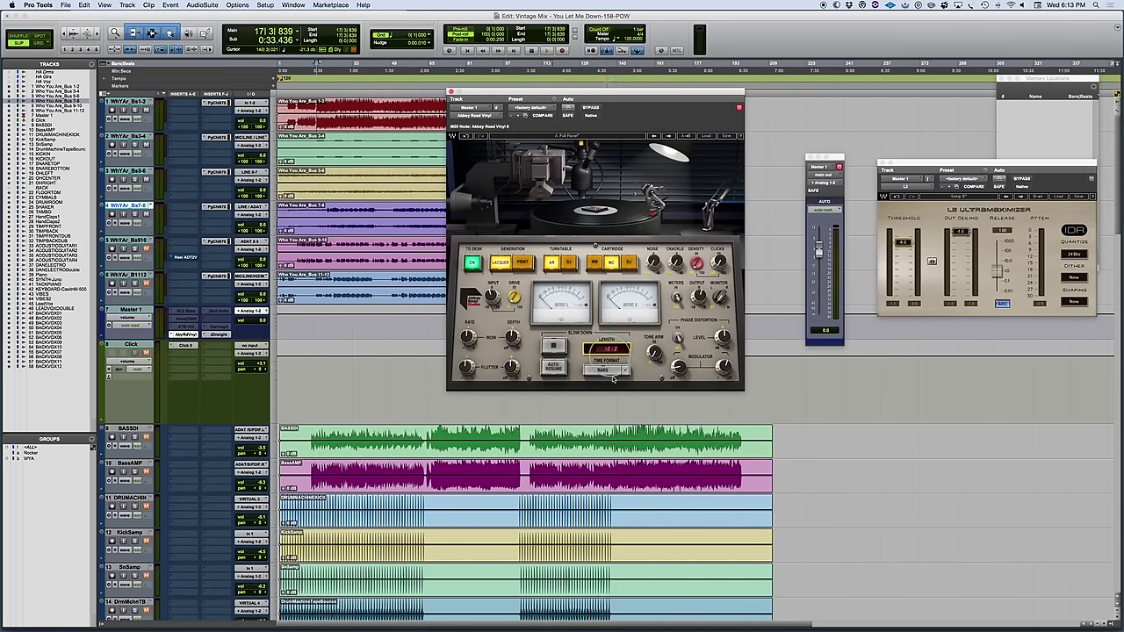
{"action": "left_click_drag", "start_coordinate": [615, 350], "coordinate": [621, 167]}
{"action": "left_click", "coordinate": [608, 349]}
{"action": "type", "text": "6"}
{"action": "key", "text": "Return"}
{"action": "left_click", "coordinate": [610, 349]}
{"action": "left_click", "coordinate": [606, 365]}
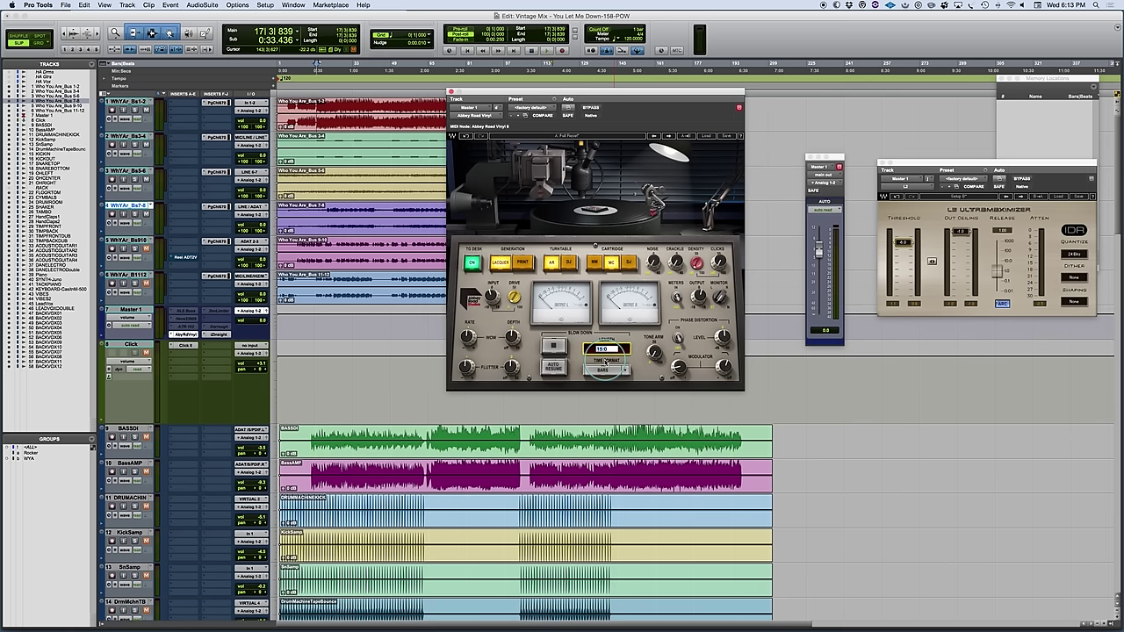
{"action": "left_click", "coordinate": [606, 369]}
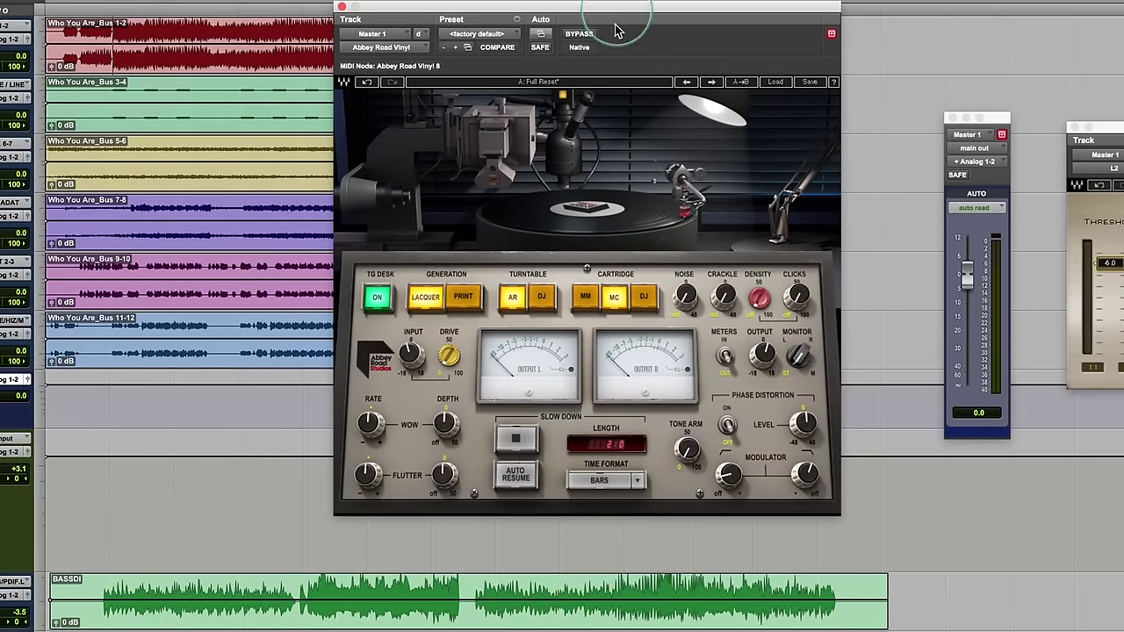
Play the mix, trigger the vinyl slow-down at 2:0 length twice, then enable Auto Resume
{"action": "left_click", "coordinate": [485, 477]}
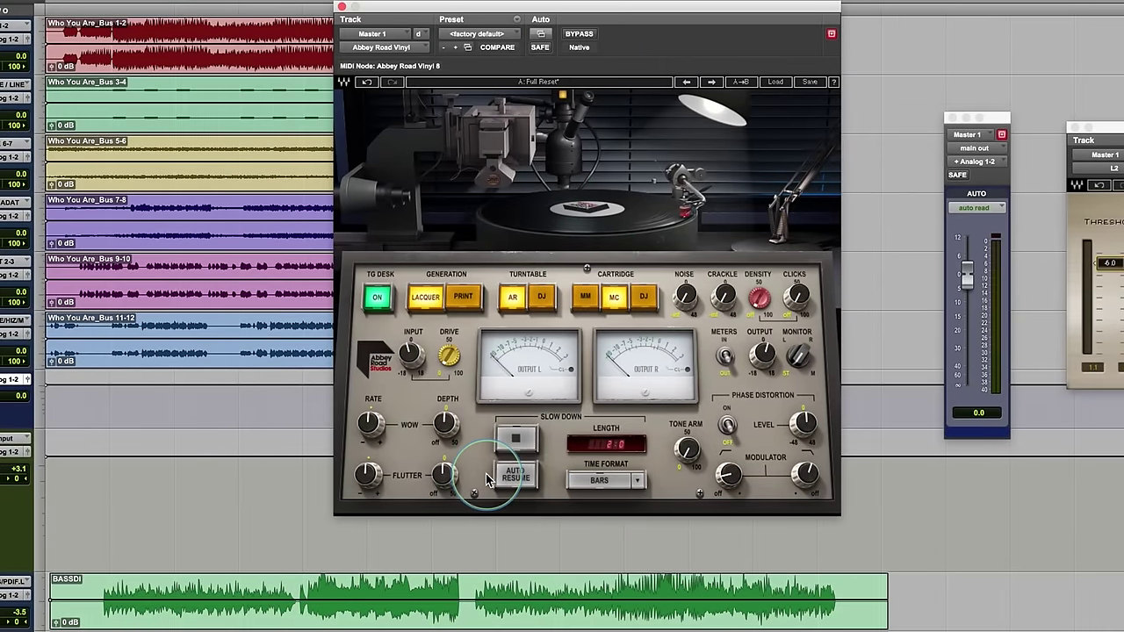
{"action": "key", "text": "space"}
{"action": "left_click", "coordinate": [515, 441]}
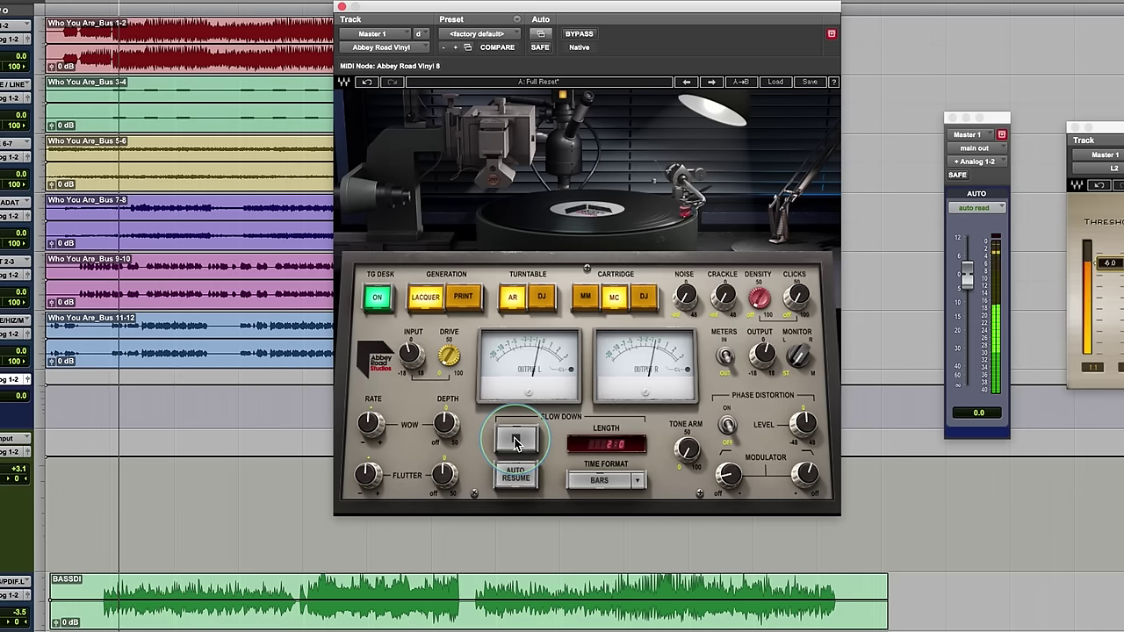
{"action": "left_click", "coordinate": [515, 441]}
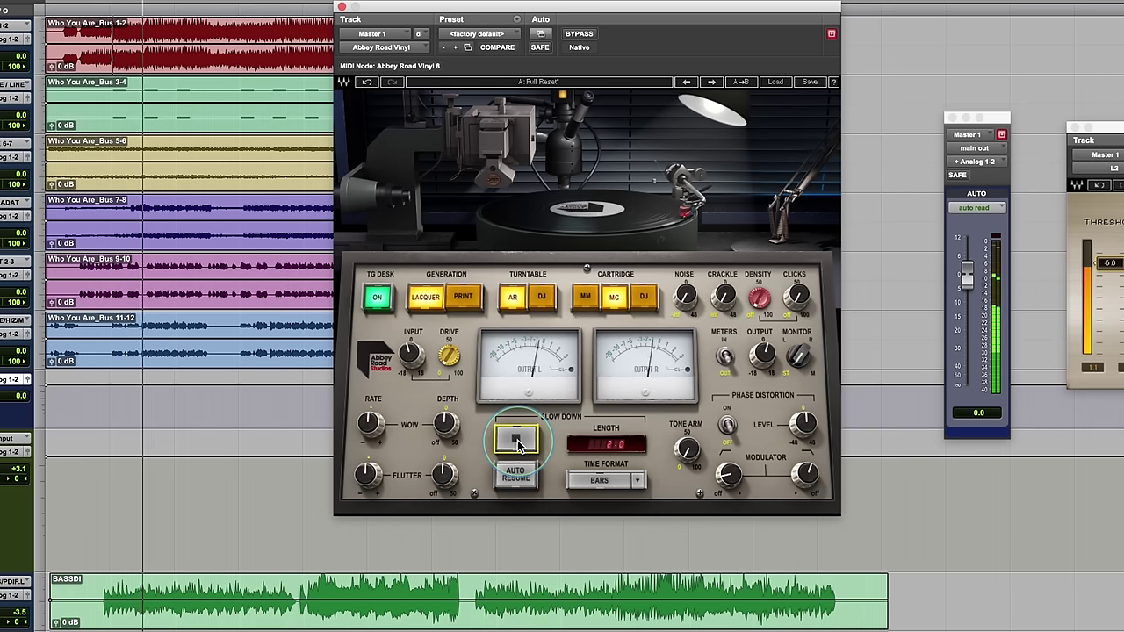
{"action": "left_click", "coordinate": [513, 479]}
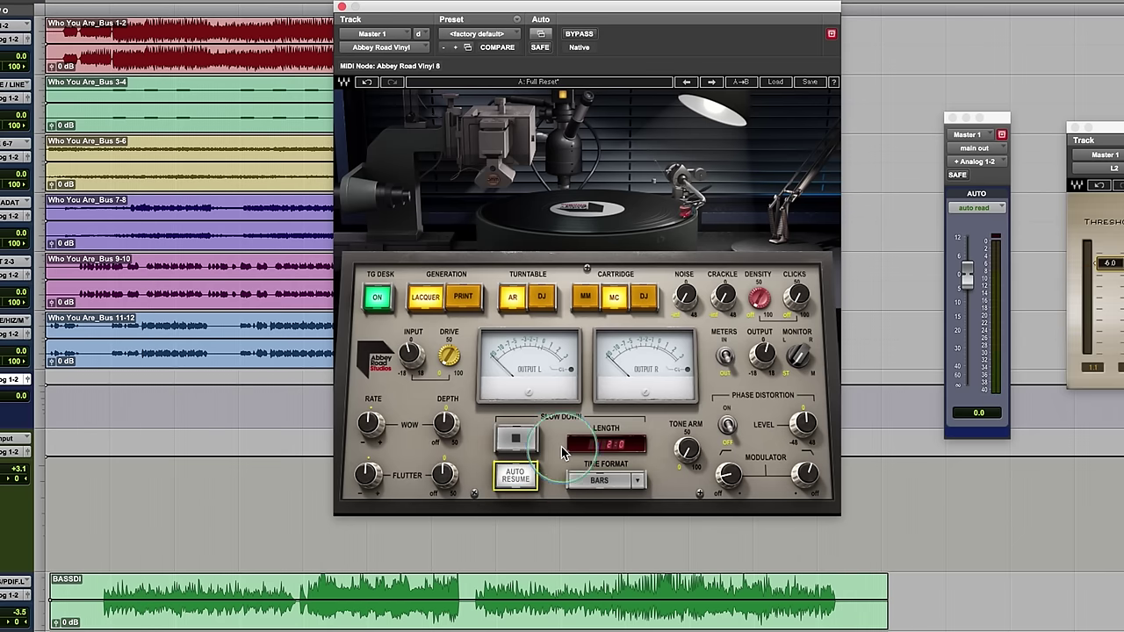
Play the mix and fire the 2:0 slow-down again with Auto Resume engaged
{"action": "key", "text": "space"}
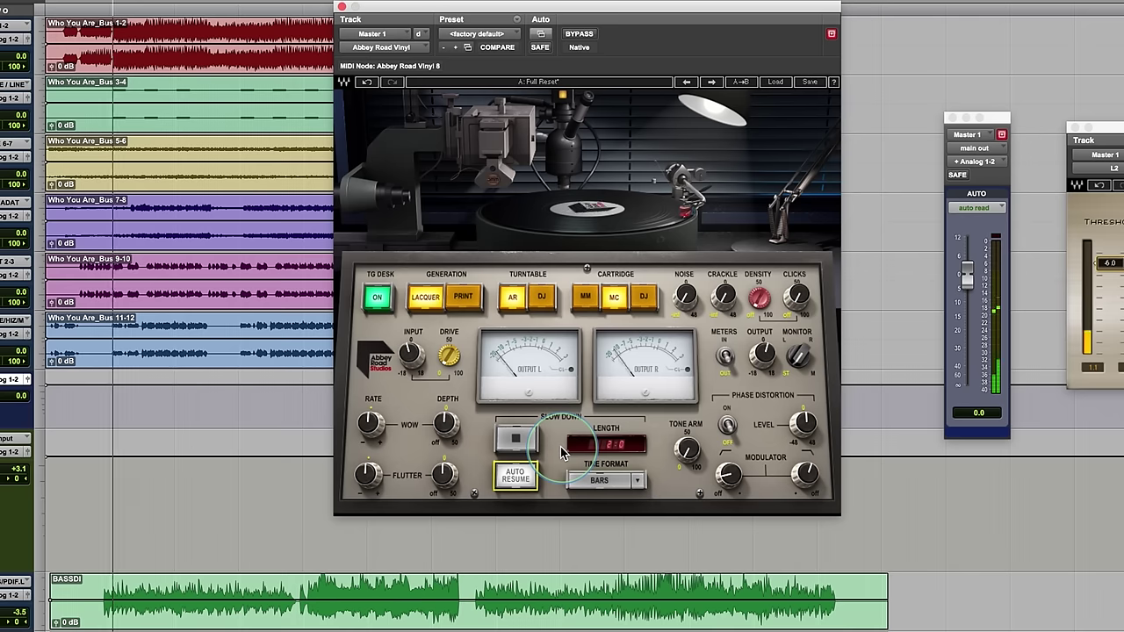
{"action": "left_click", "coordinate": [516, 442]}
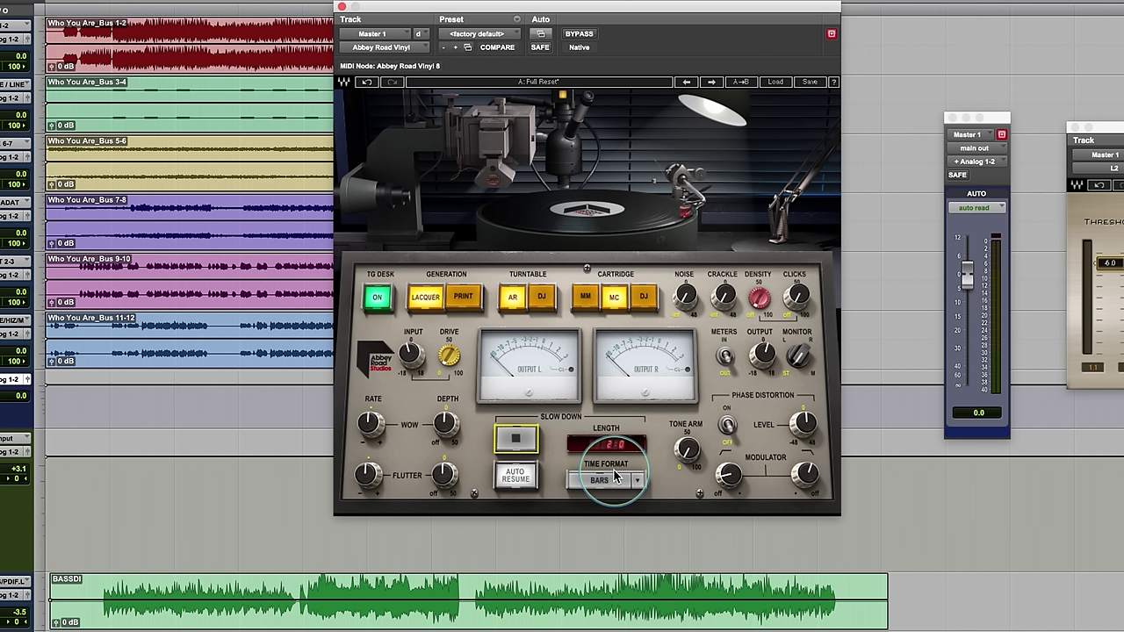
Show the slow-down length in Time format (4.000), then return it to Bars at 2:0
{"action": "left_click", "coordinate": [638, 482]}
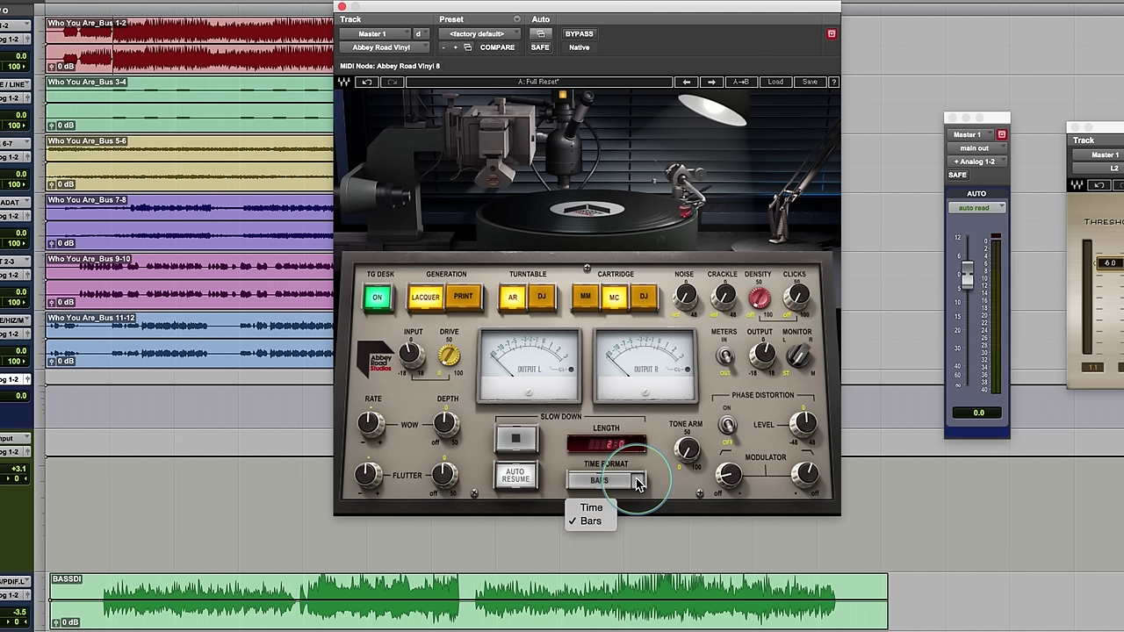
{"action": "left_click", "coordinate": [637, 482]}
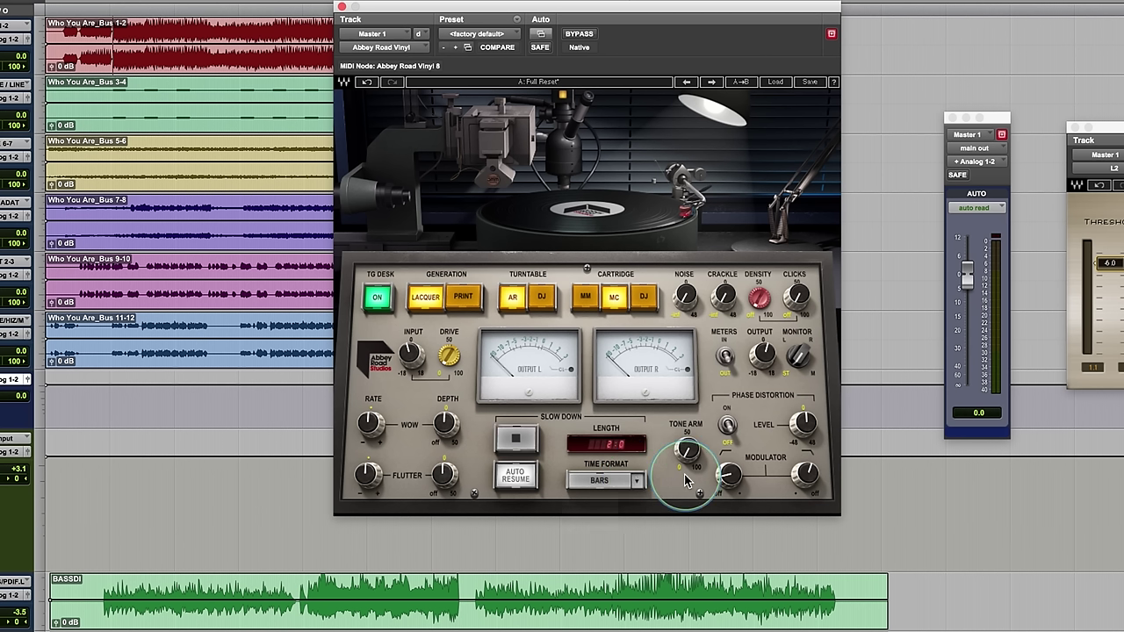
{"action": "left_click", "coordinate": [637, 482]}
{"action": "left_click", "coordinate": [594, 511]}
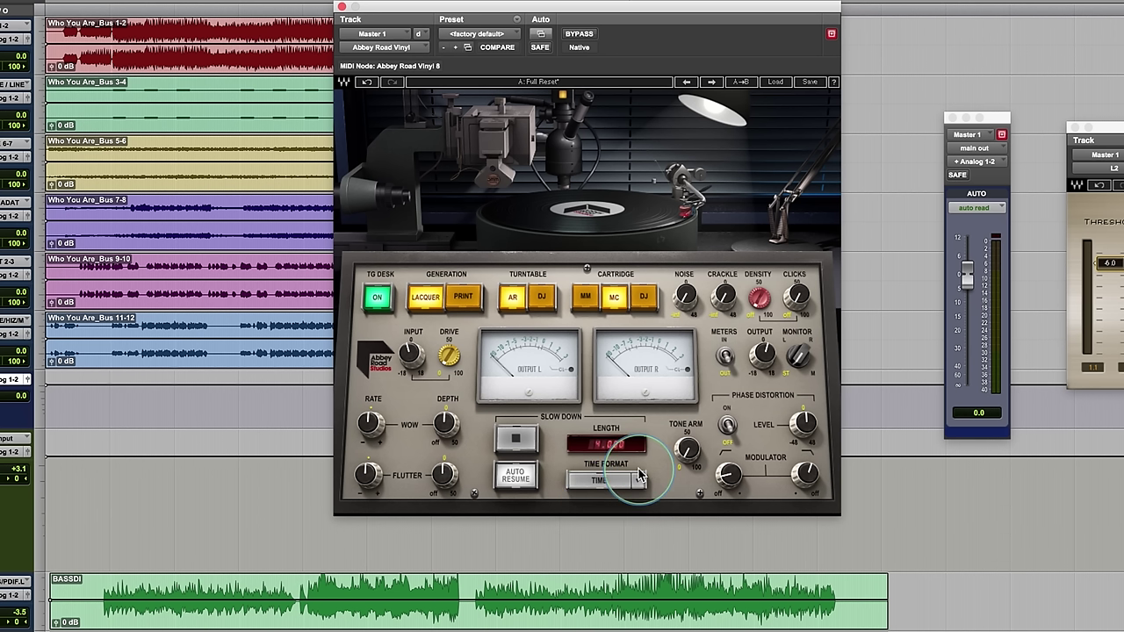
{"action": "left_click", "coordinate": [640, 476]}
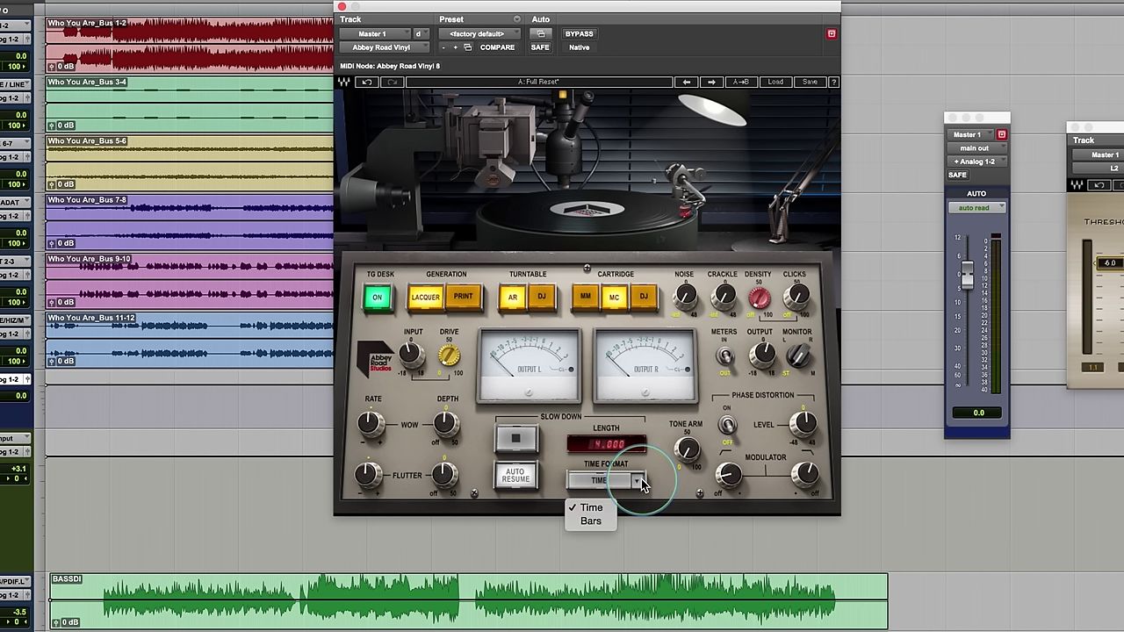
{"action": "left_click", "coordinate": [591, 523]}
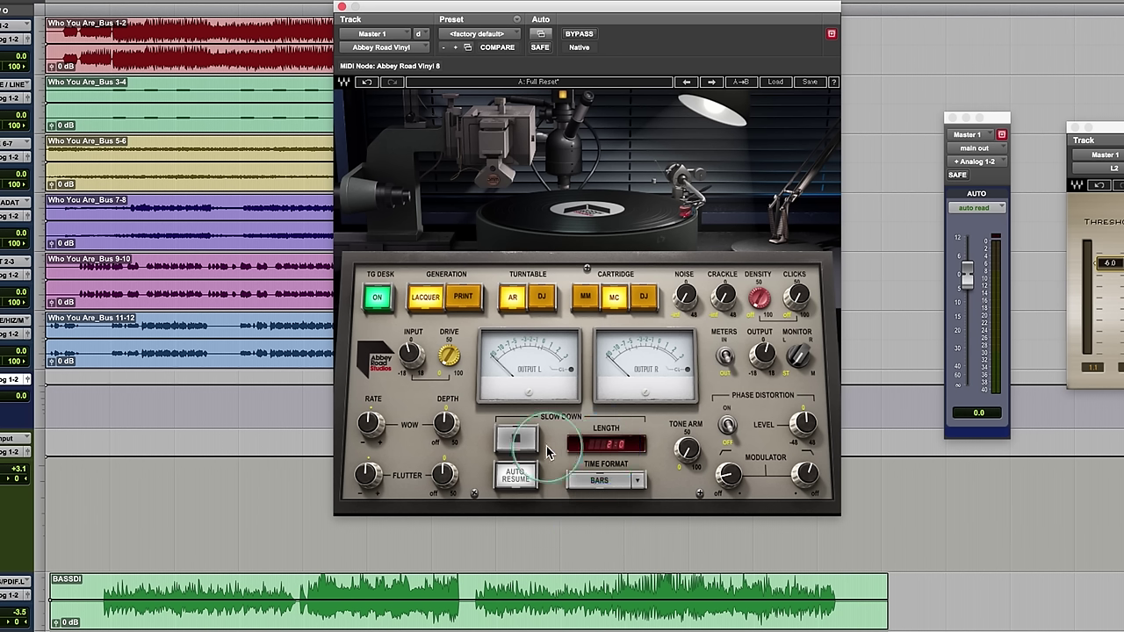
Engage Auto Resume on the Master 1 Abbey Road Vinyl, keeping the 2:0 Bars length
{"action": "left_click", "coordinate": [509, 478]}
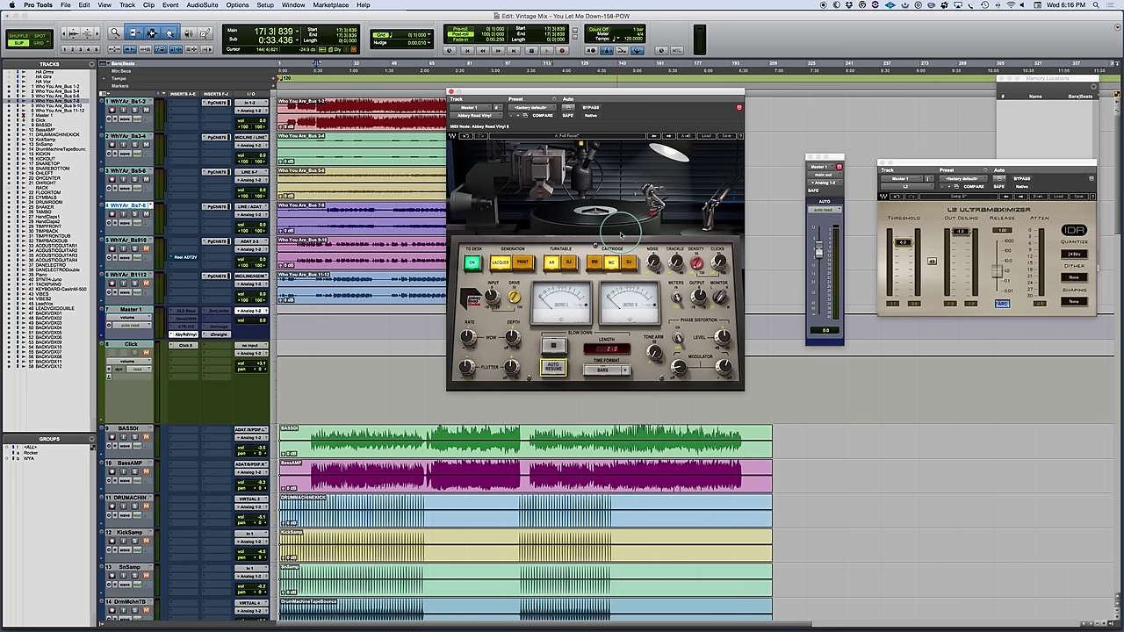
Switch from Pro Tools to the PowerPoint slide show with Cmd+Tab
{"action": "key", "text": "super+Tab"}
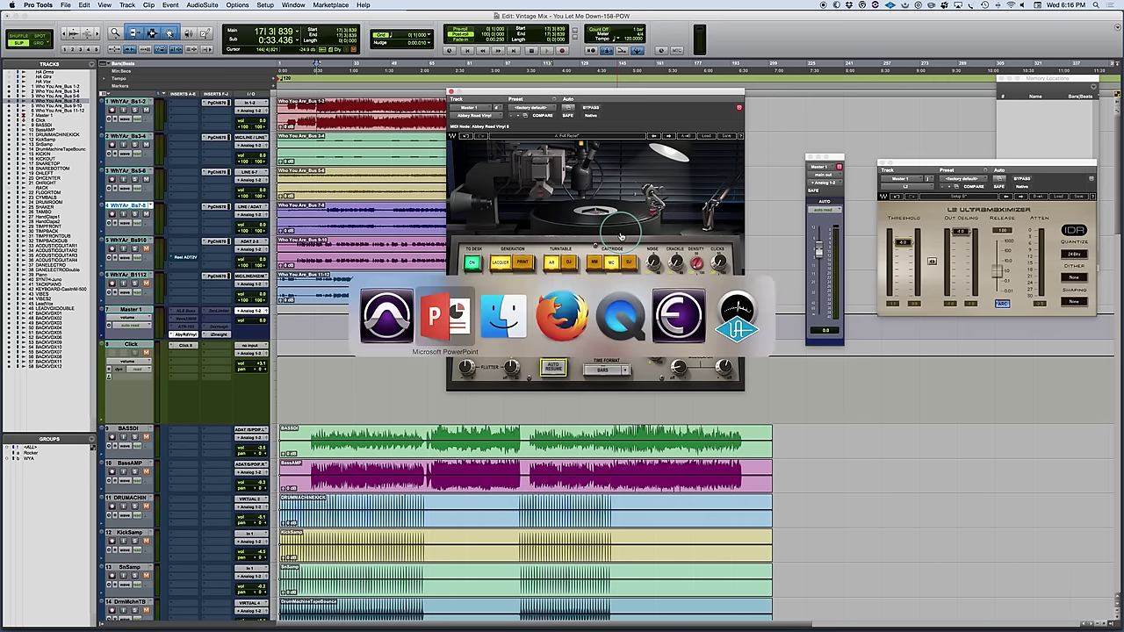